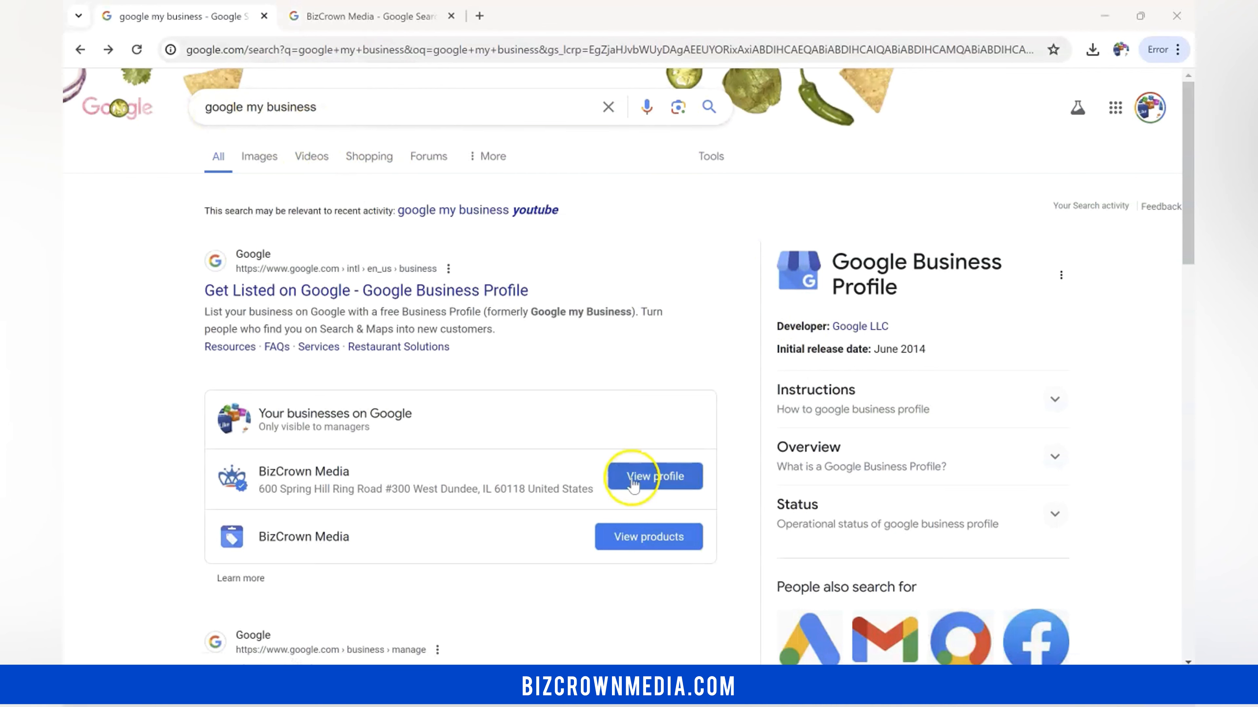
Examine BizCrown Media's public business listing, including its reviews, posts and social profiles, and return to the "google my business" results
{"action": "left_click", "coordinate": [308, 7]}
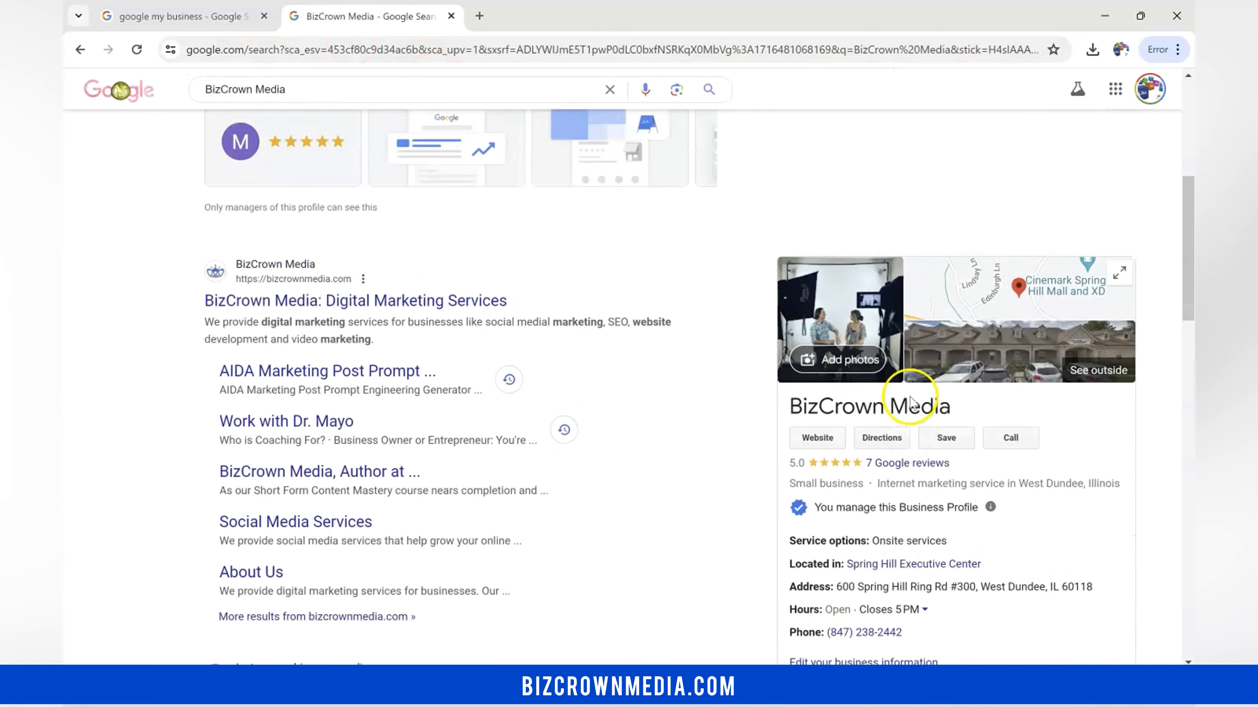
{"action": "scroll", "coordinate": [912, 407], "scroll_direction": "down", "scroll_amount": 15}
{"action": "scroll", "coordinate": [924, 383], "scroll_direction": "up", "scroll_amount": 5}
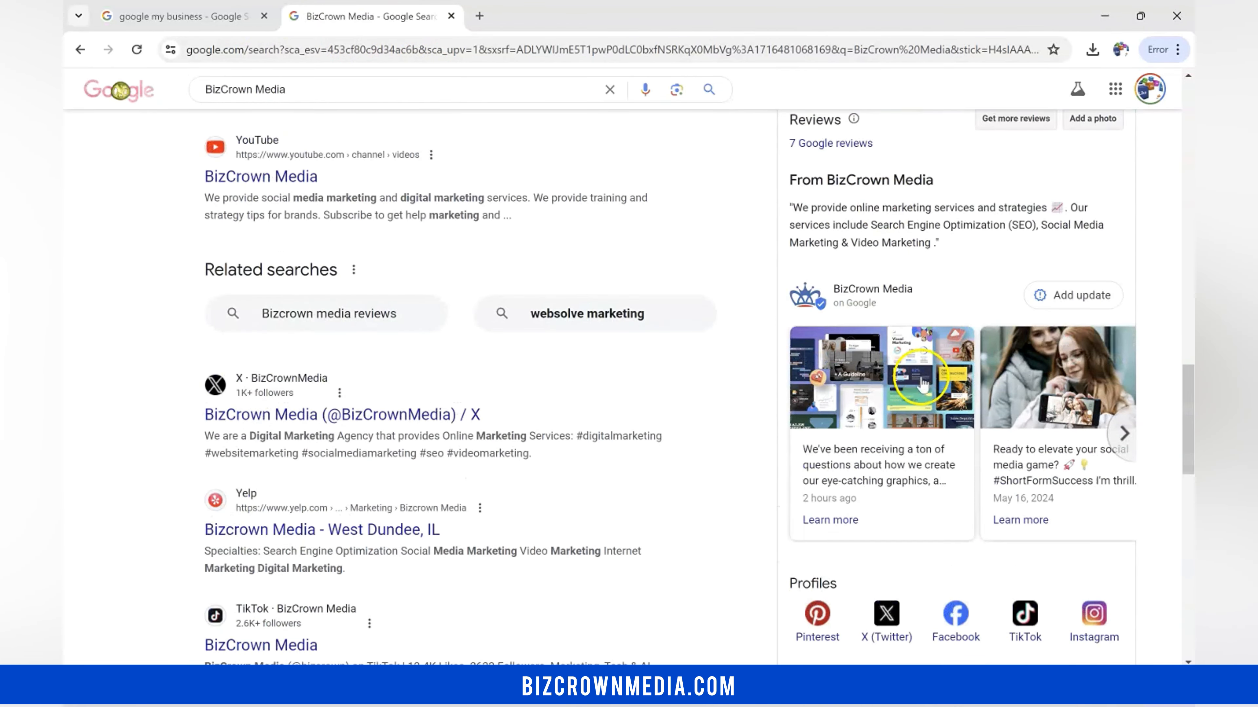
{"action": "scroll", "coordinate": [792, 421], "scroll_direction": "up", "scroll_amount": 6}
{"action": "scroll", "coordinate": [940, 407], "scroll_direction": "up", "scroll_amount": 10}
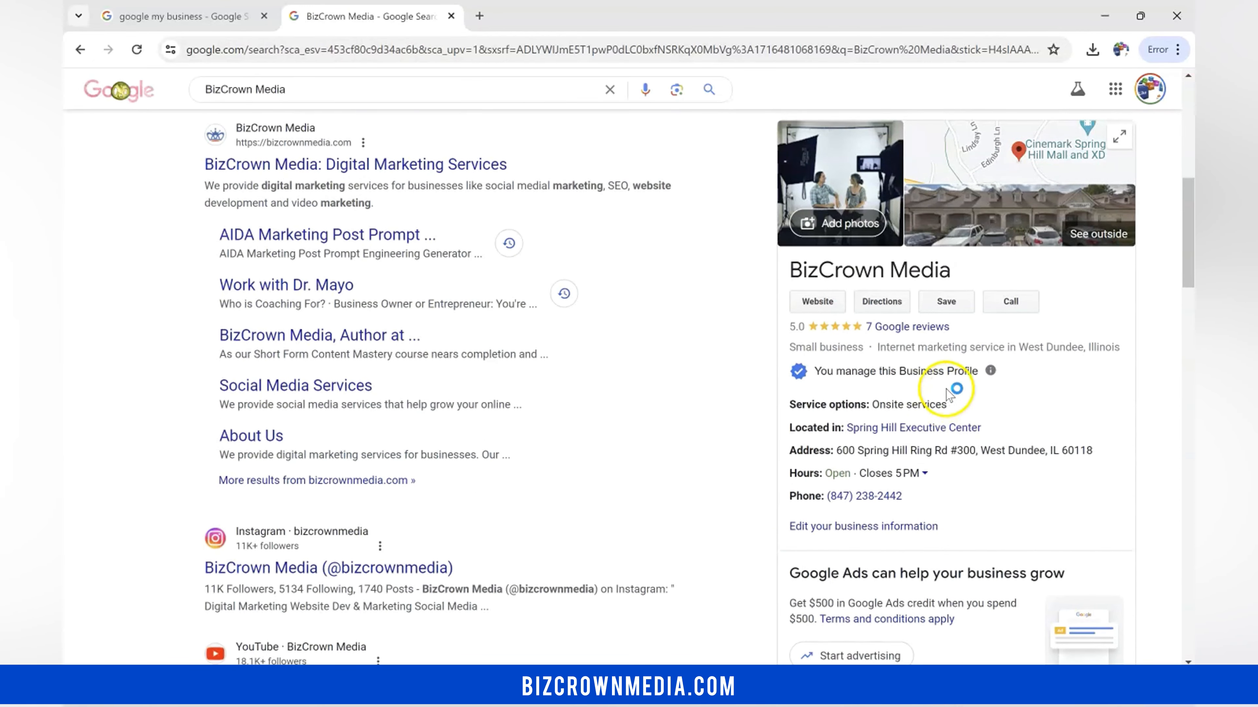
{"action": "left_click", "coordinate": [184, 12]}
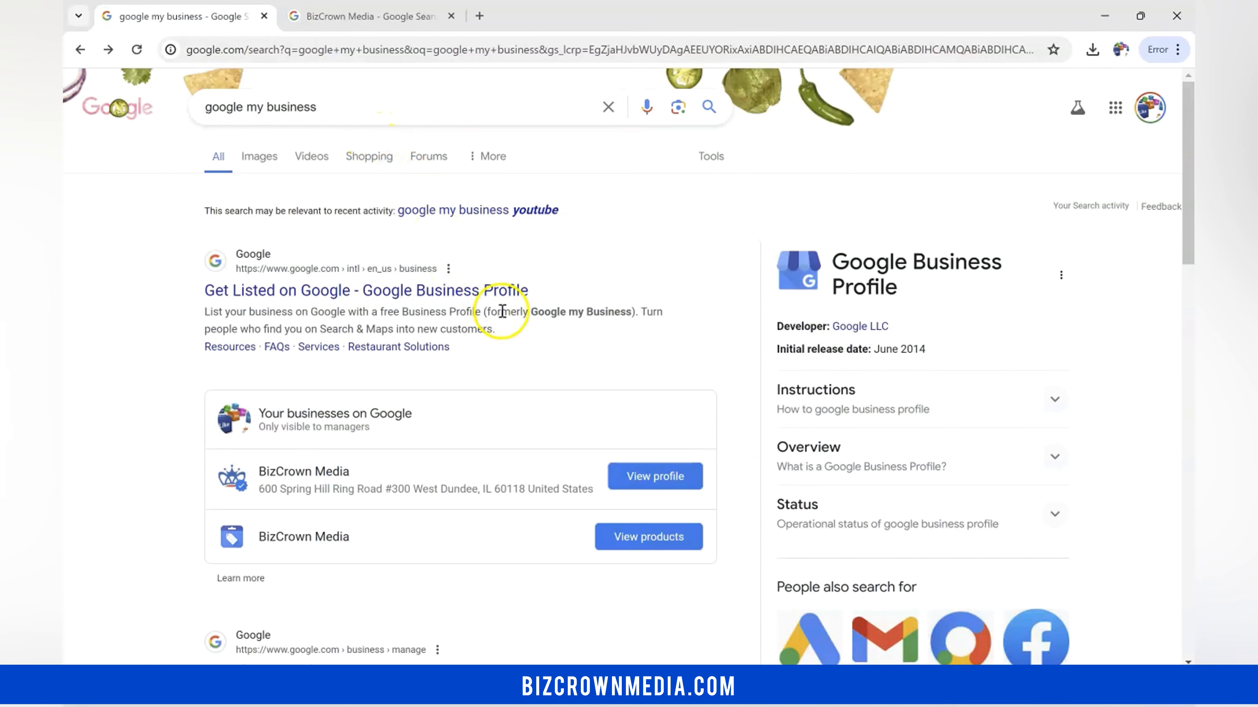
{"action": "scroll", "coordinate": [519, 391], "scroll_direction": "down", "scroll_amount": 1}
{"action": "scroll", "coordinate": [520, 409], "scroll_direction": "up", "scroll_amount": 1}
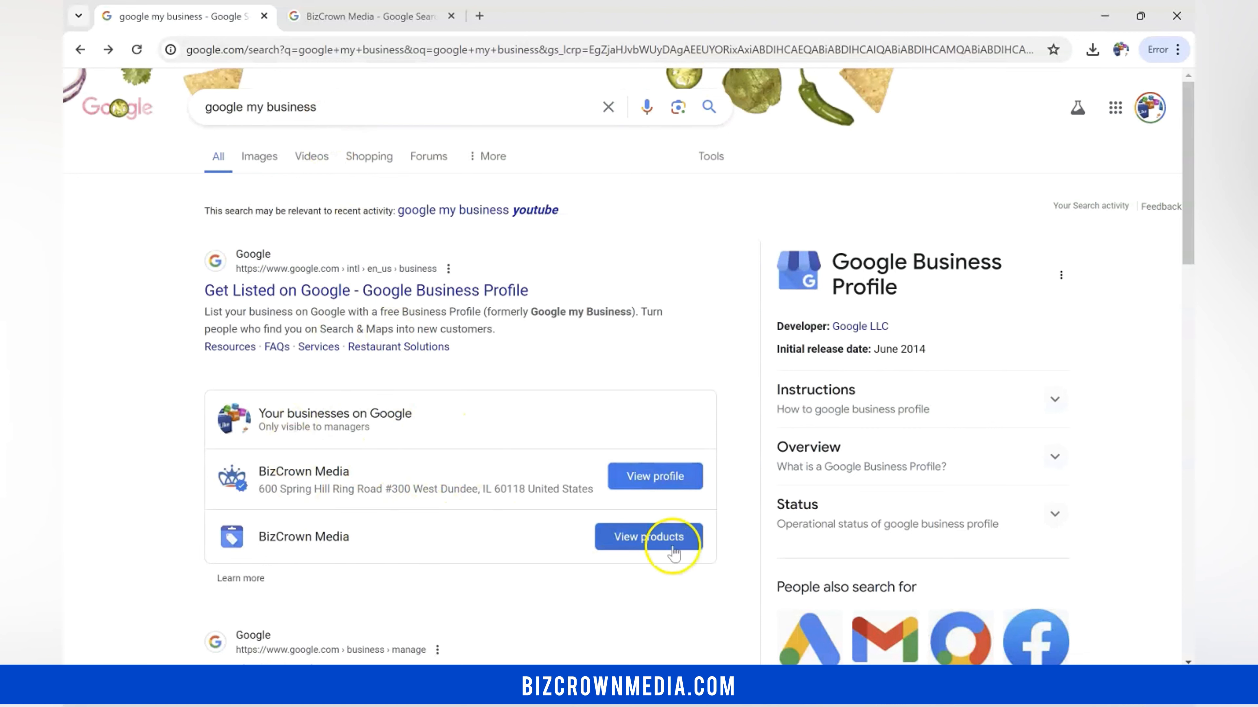
Open the BizCrown Media business profile and bring up its business information for editing
{"action": "left_click", "coordinate": [659, 481]}
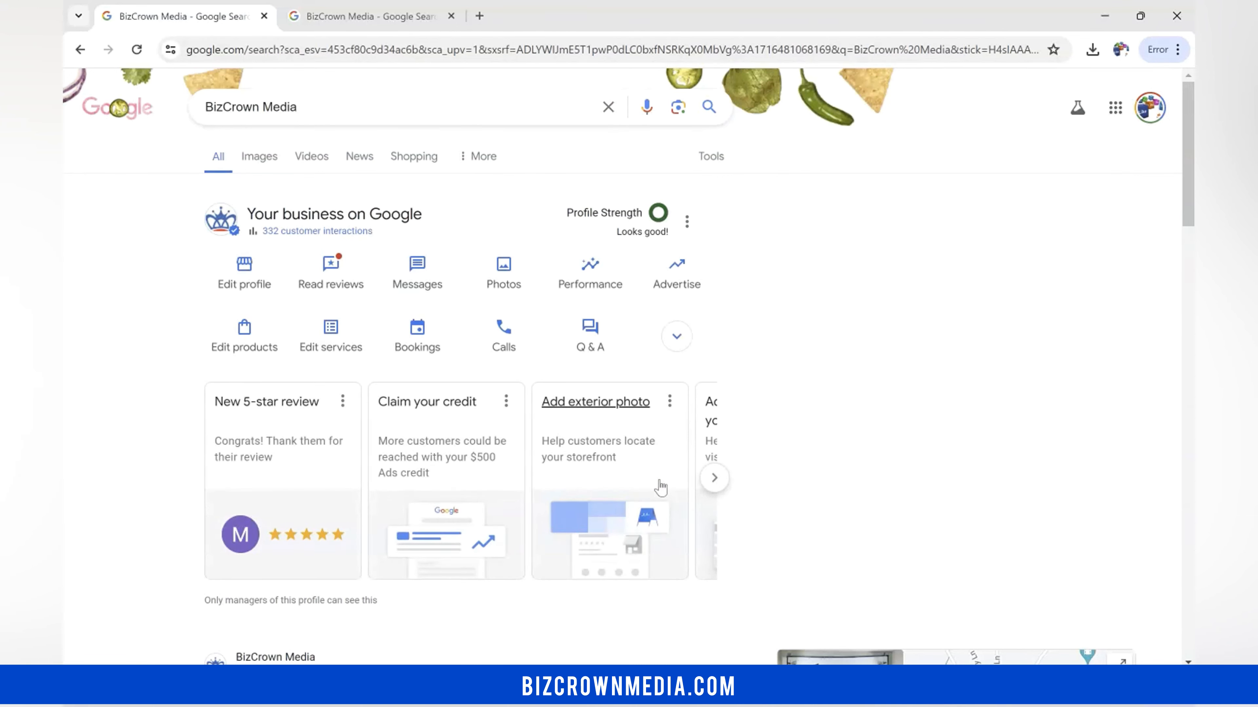
{"action": "left_click", "coordinate": [251, 284]}
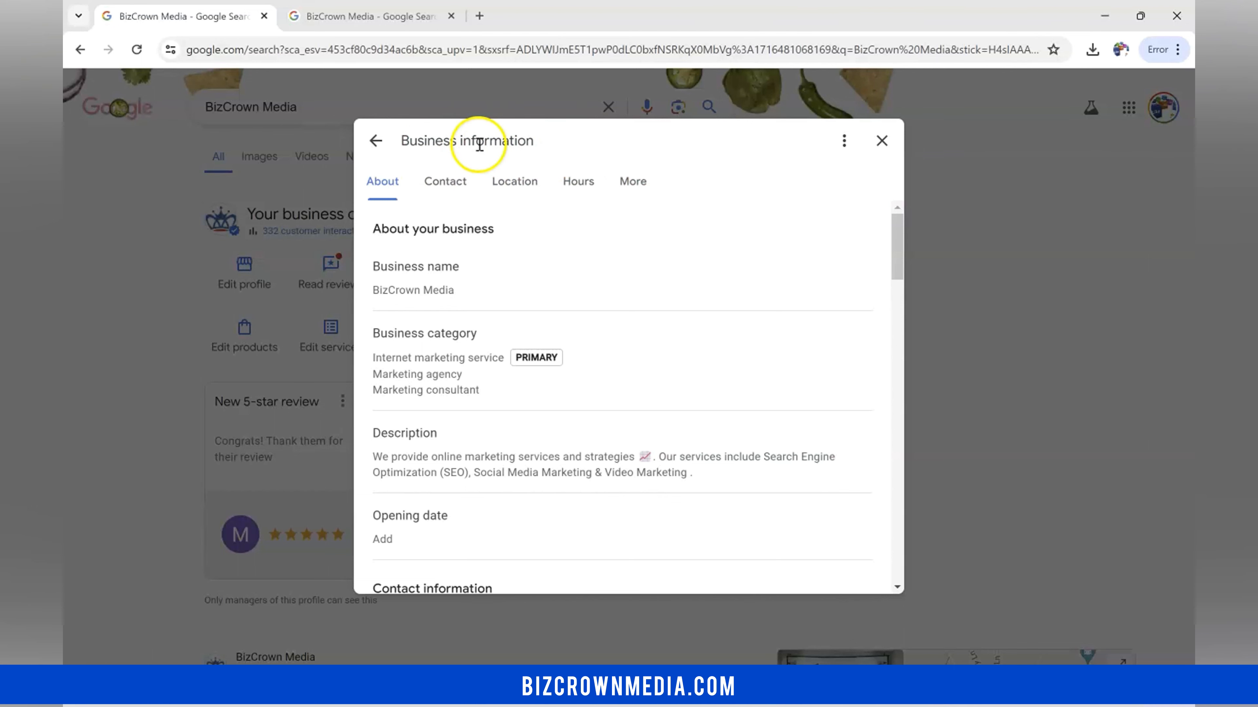
{"action": "left_click", "coordinate": [376, 141]}
{"action": "left_click", "coordinate": [245, 280]}
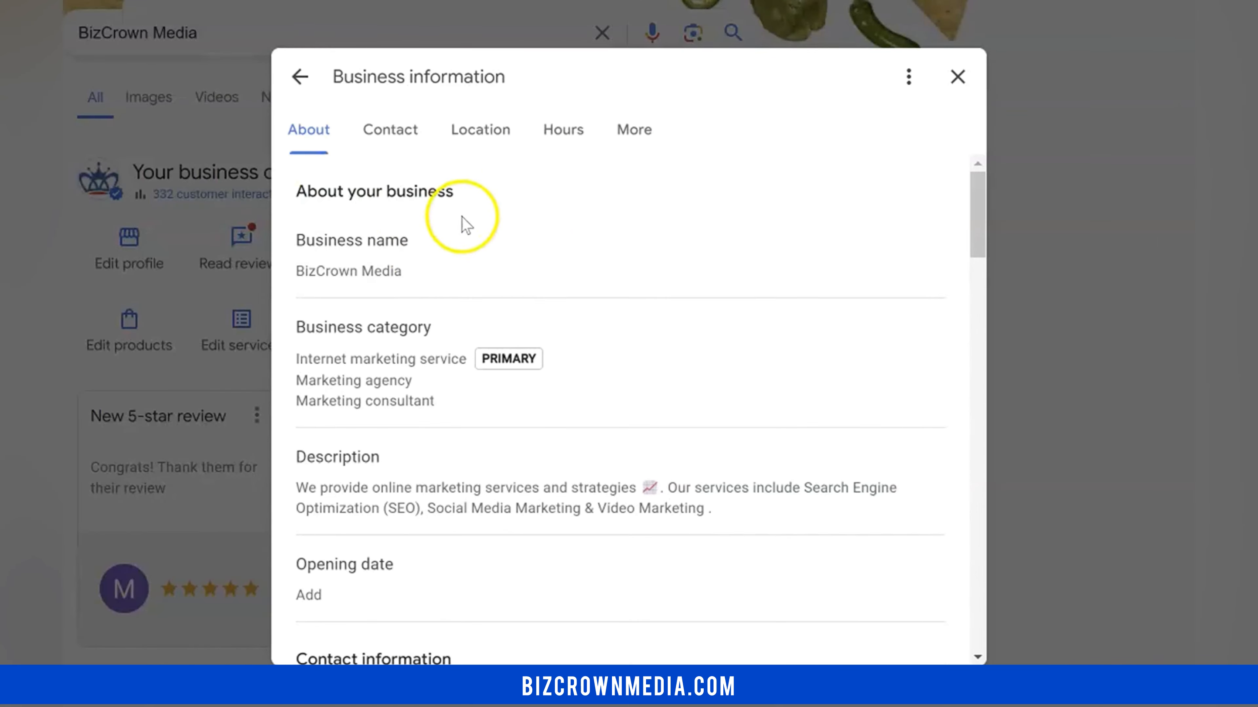
Look at the business name's editing form and cancel without making changes
{"action": "mouse_move", "coordinate": [430, 243]}
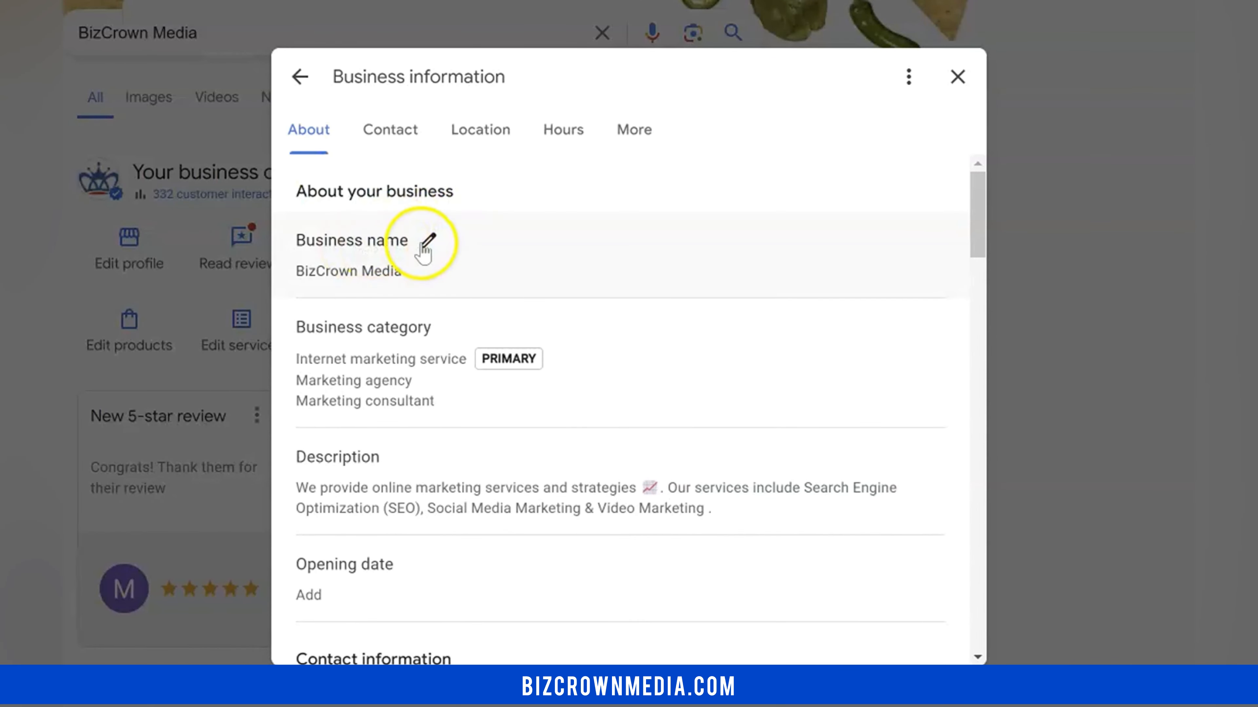
{"action": "left_click", "coordinate": [429, 242]}
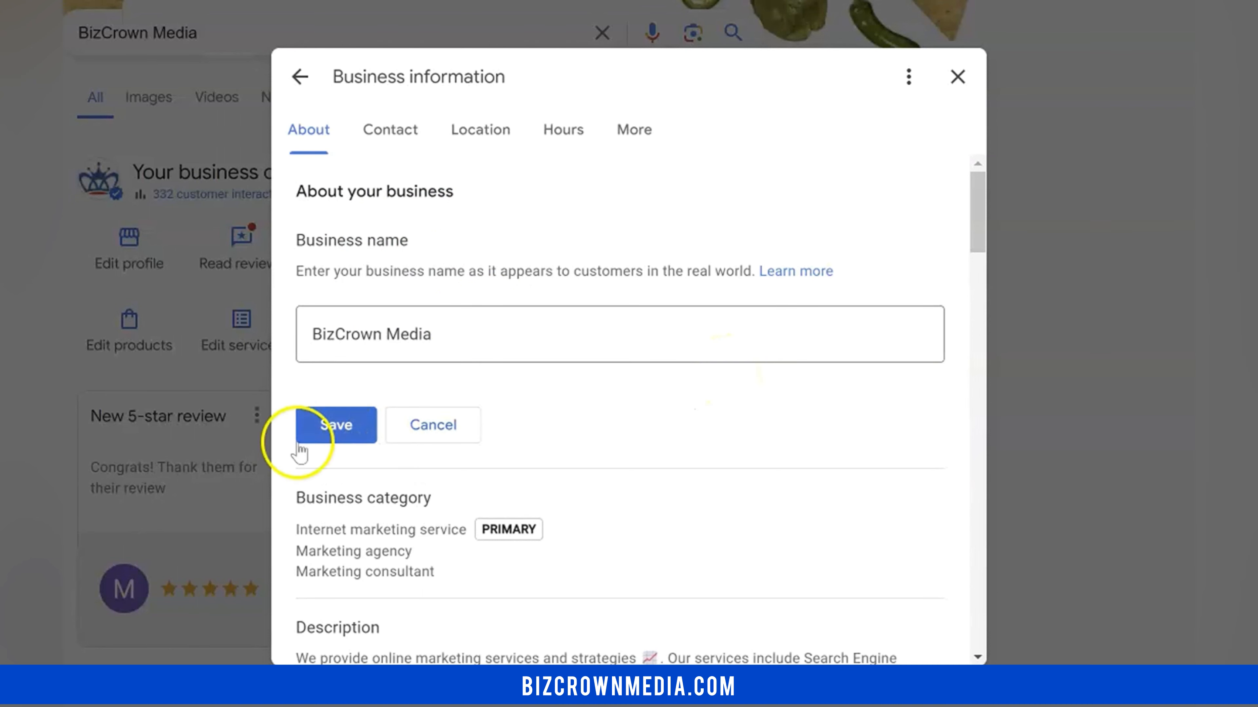
{"action": "left_click", "coordinate": [471, 427]}
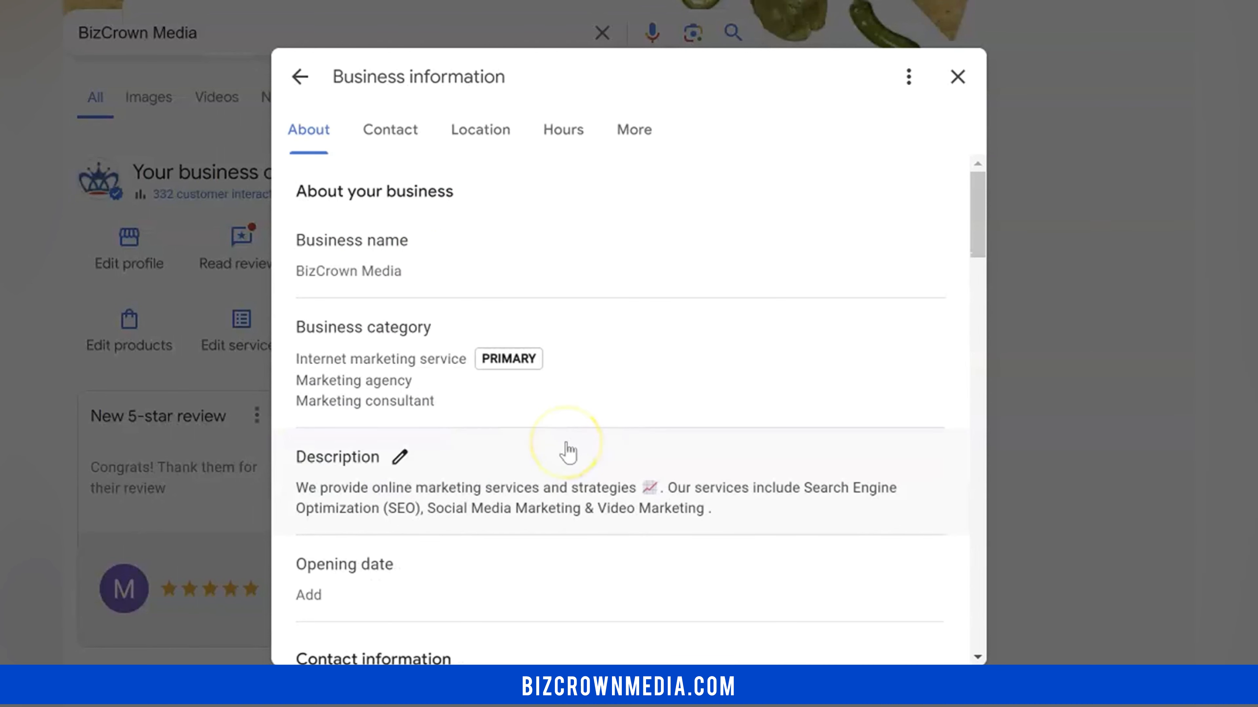
Examine the primary and additional business categories in their editing form, and cancel without making changes
{"action": "scroll", "coordinate": [569, 450], "scroll_direction": "down", "scroll_amount": 2}
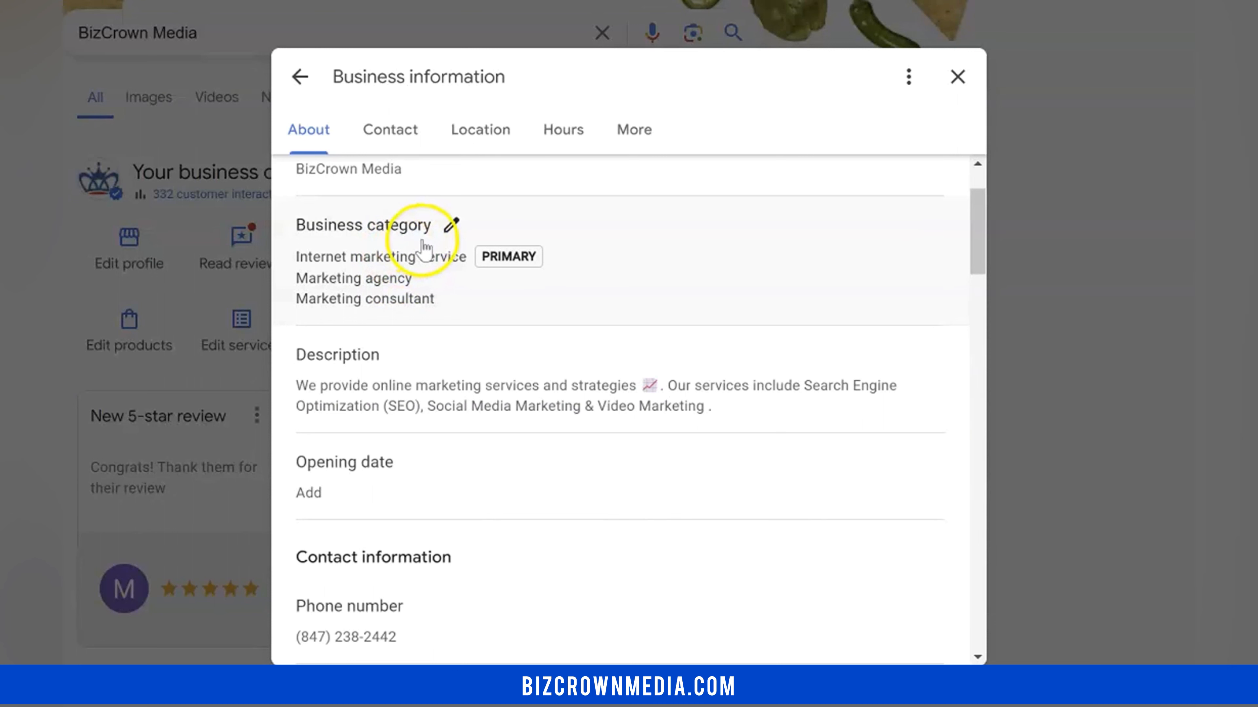
{"action": "left_click", "coordinate": [452, 227]}
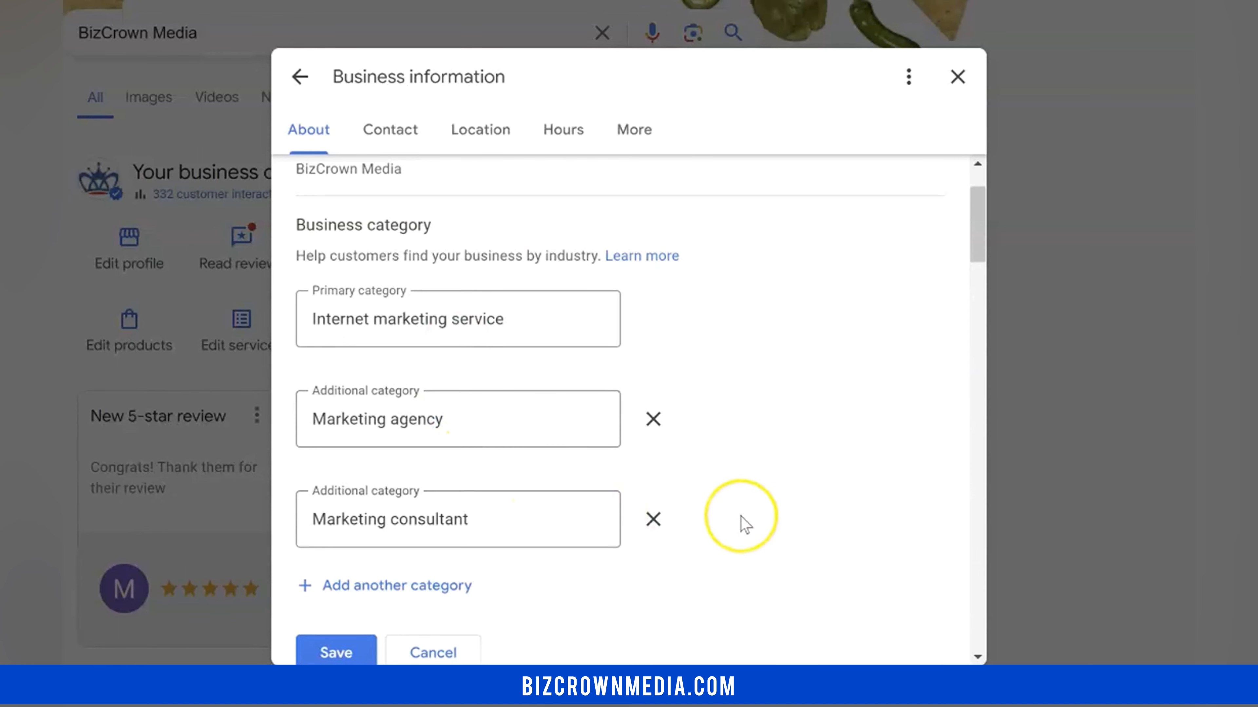
{"action": "scroll", "coordinate": [744, 523], "scroll_direction": "down", "scroll_amount": 4}
{"action": "scroll", "coordinate": [745, 524], "scroll_direction": "up", "scroll_amount": 4}
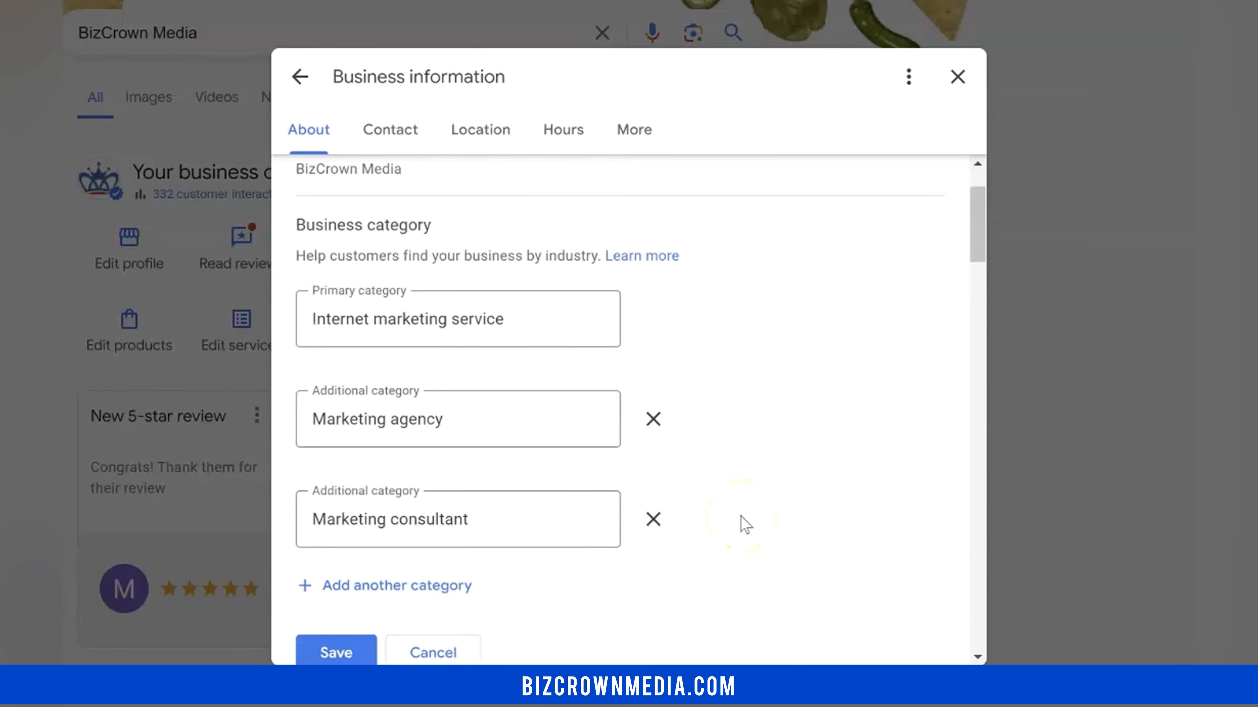
{"action": "scroll", "coordinate": [744, 524], "scroll_direction": "up", "scroll_amount": 2}
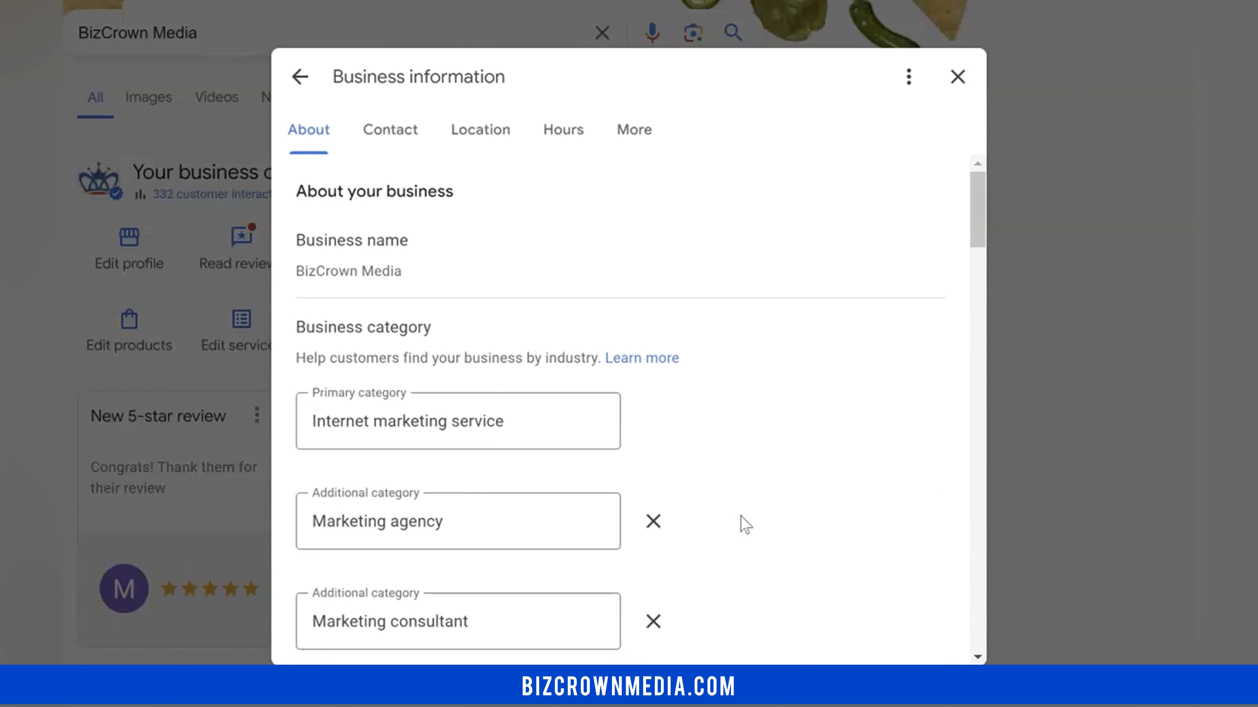
{"action": "scroll", "coordinate": [744, 524], "scroll_direction": "down", "scroll_amount": 2}
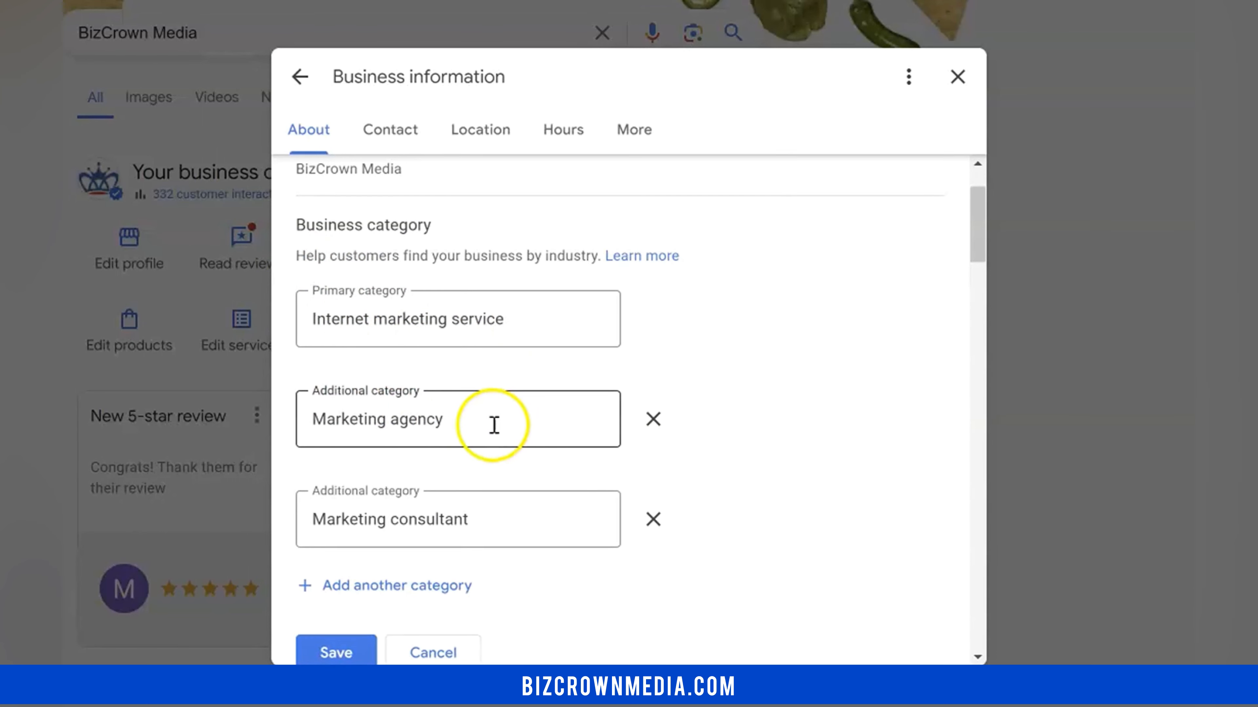
{"action": "scroll", "coordinate": [626, 566], "scroll_direction": "down", "scroll_amount": 4}
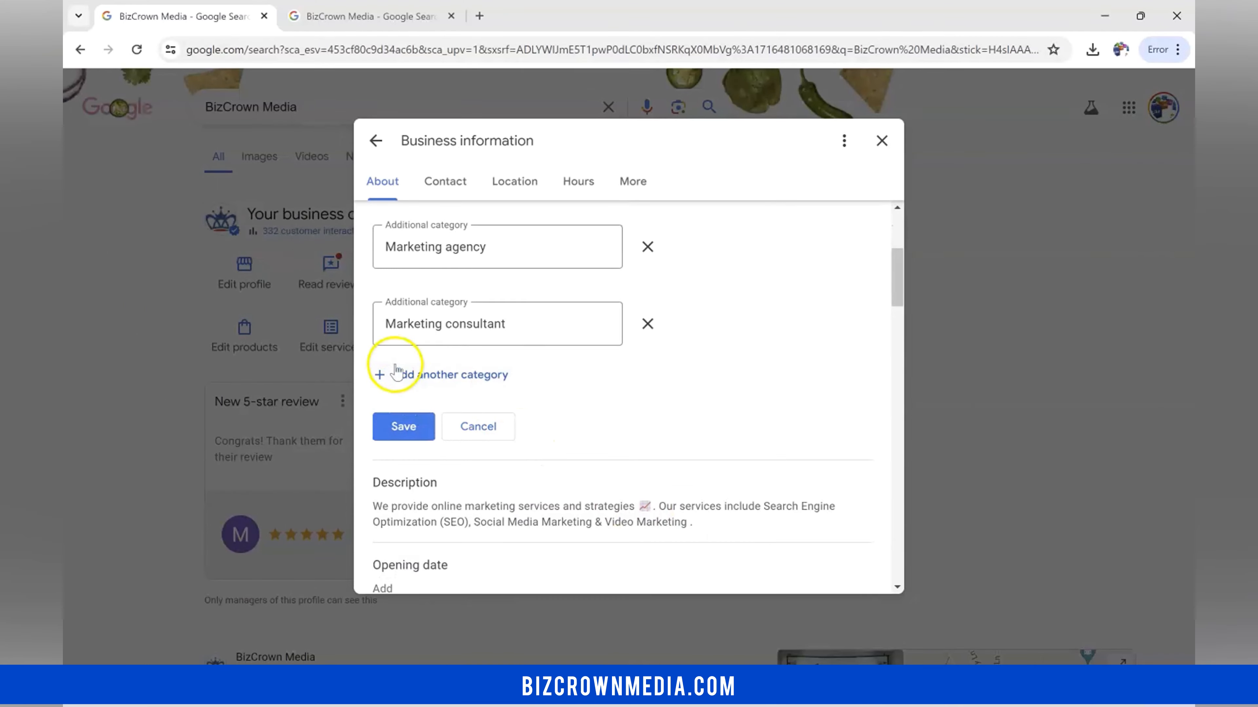
{"action": "left_click", "coordinate": [478, 431]}
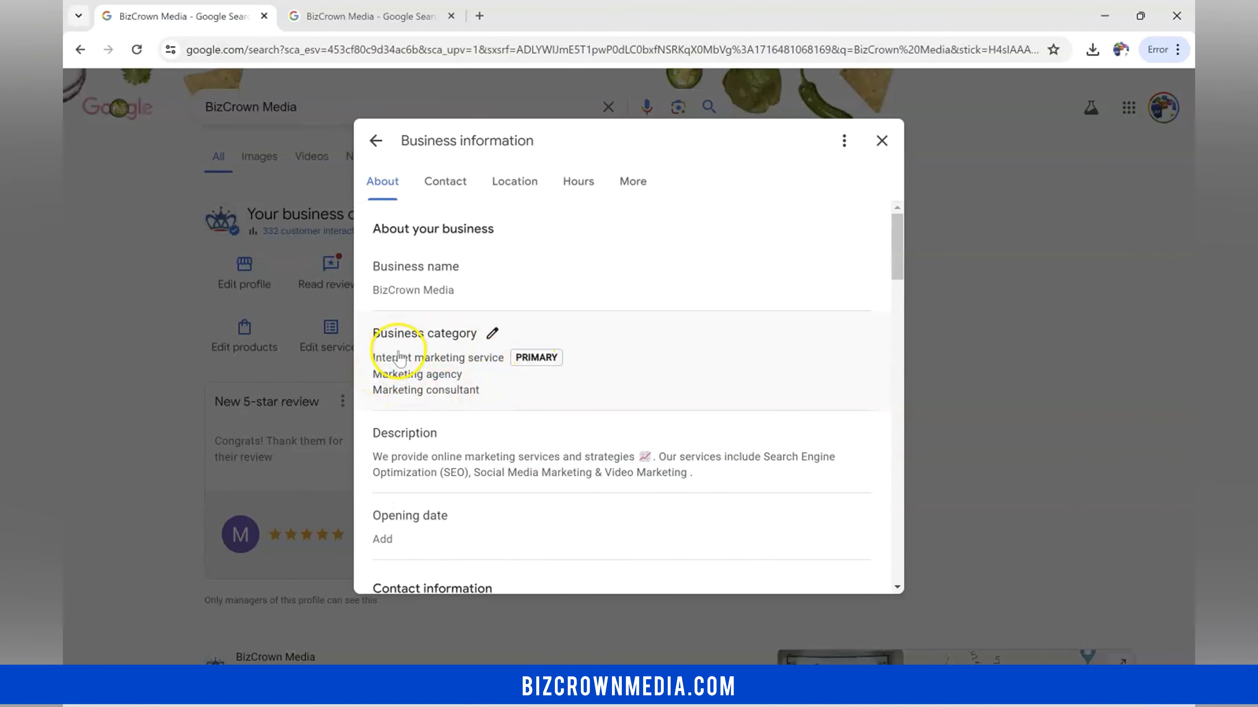
Reopen the business category form to check the option for adding another category, and cancel it
{"action": "left_click", "coordinate": [492, 332]}
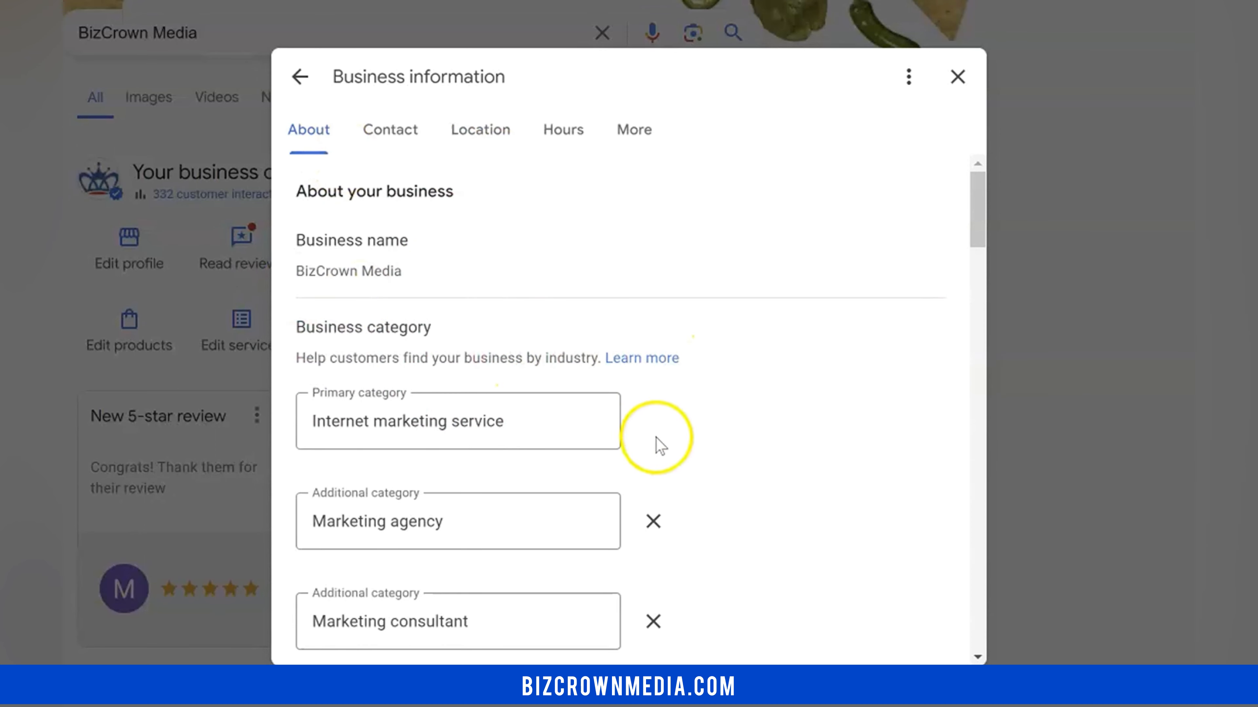
{"action": "scroll", "coordinate": [656, 446], "scroll_direction": "down", "scroll_amount": 4}
{"action": "scroll", "coordinate": [574, 535], "scroll_direction": "up", "scroll_amount": 2}
{"action": "scroll", "coordinate": [519, 537], "scroll_direction": "down", "scroll_amount": 4}
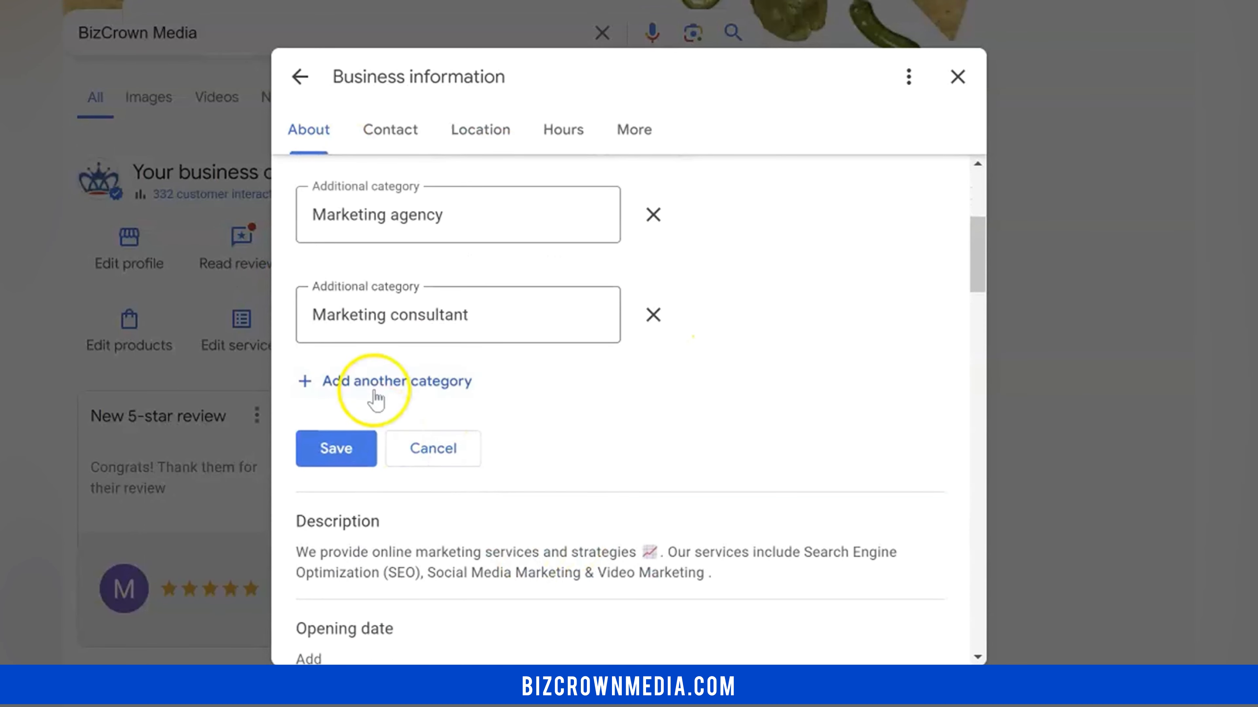
{"action": "left_click", "coordinate": [435, 448]}
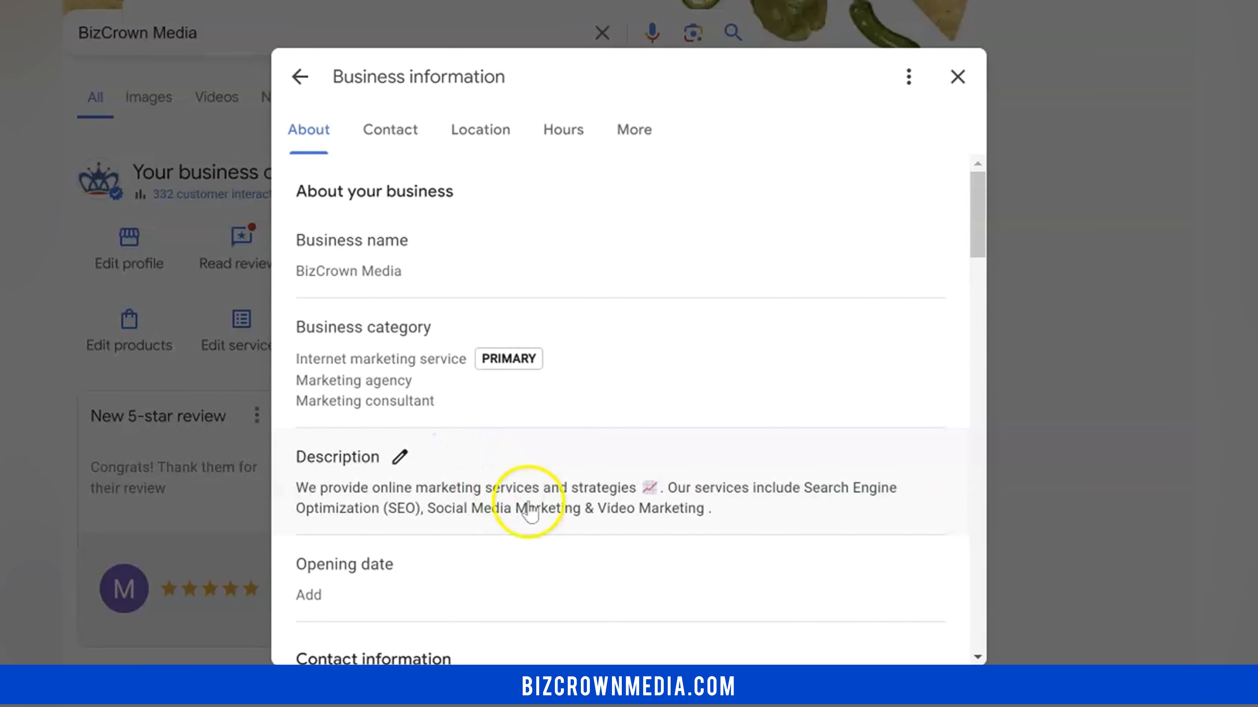
Generate a suggested description for the business and rate the suggestion positively
{"action": "scroll", "coordinate": [606, 525], "scroll_direction": "down", "scroll_amount": 2}
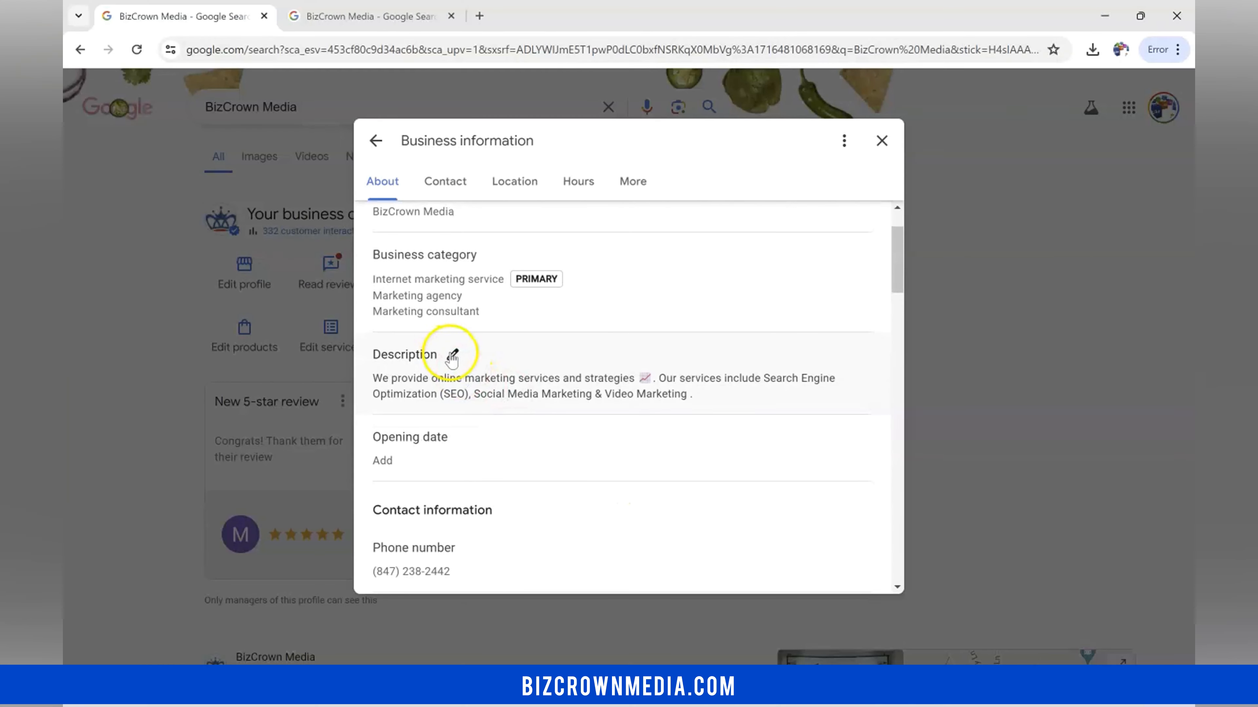
{"action": "left_click", "coordinate": [452, 359]}
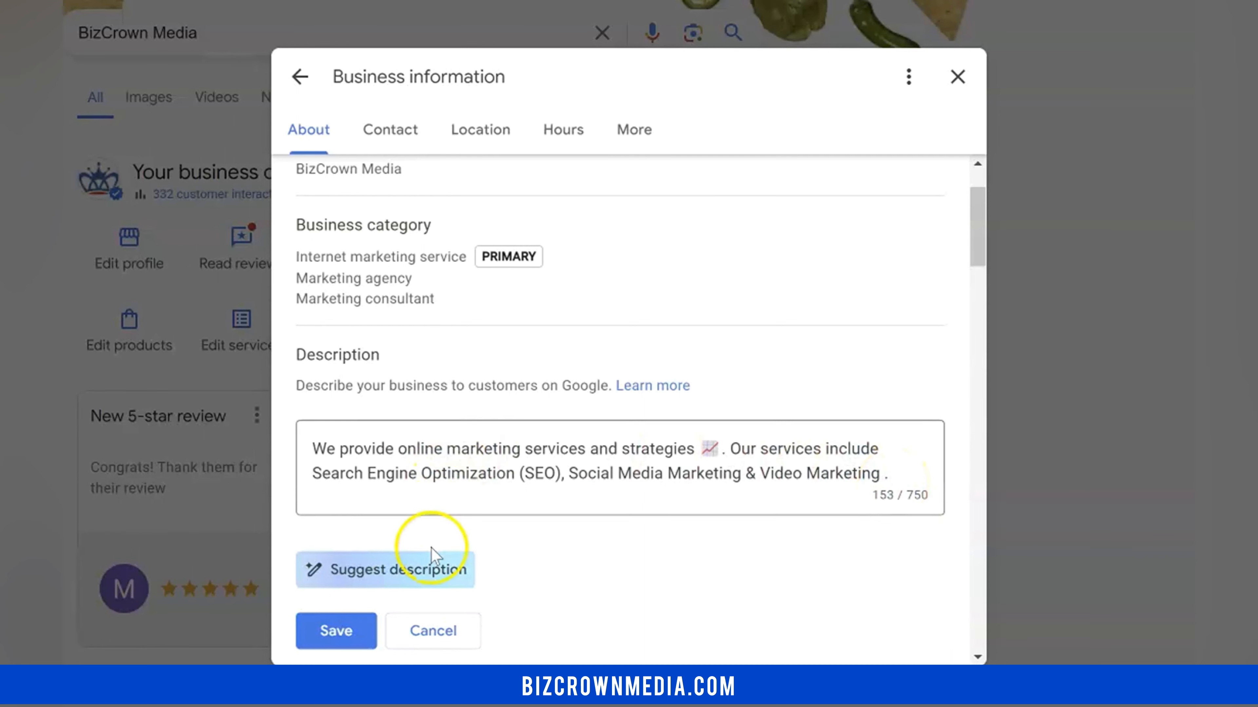
{"action": "left_click", "coordinate": [396, 583]}
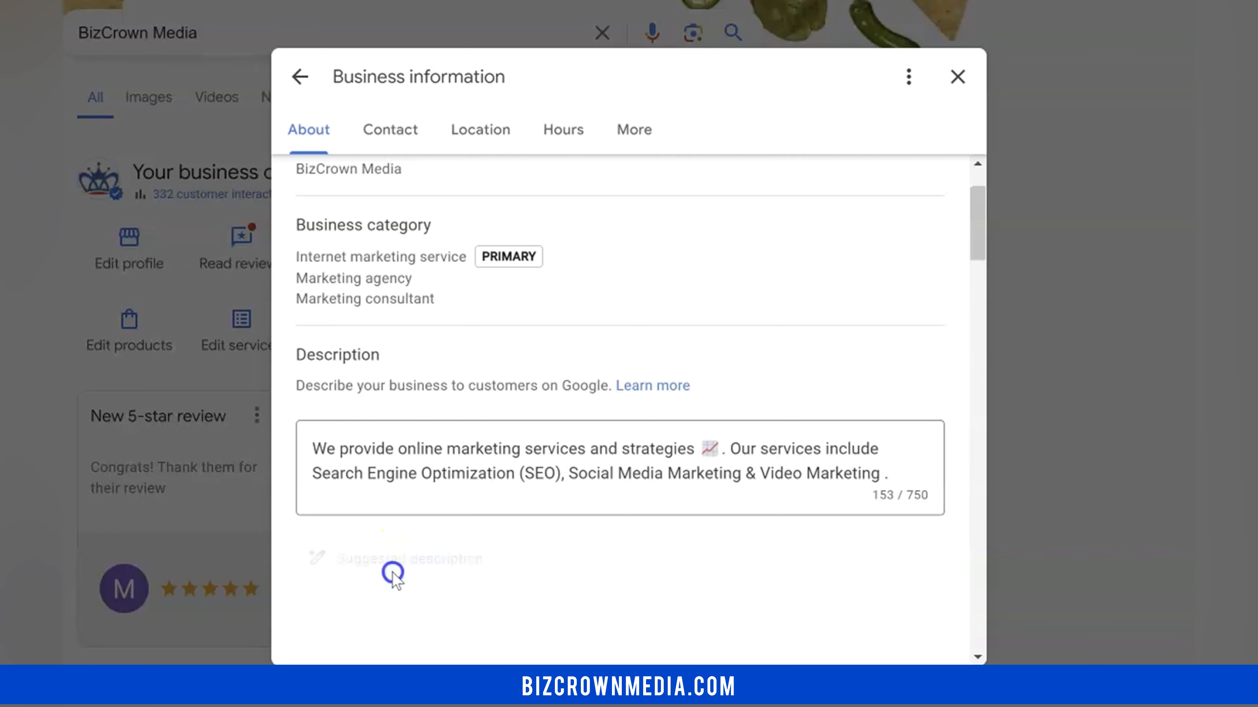
{"action": "scroll", "coordinate": [599, 580], "scroll_direction": "down", "scroll_amount": 3}
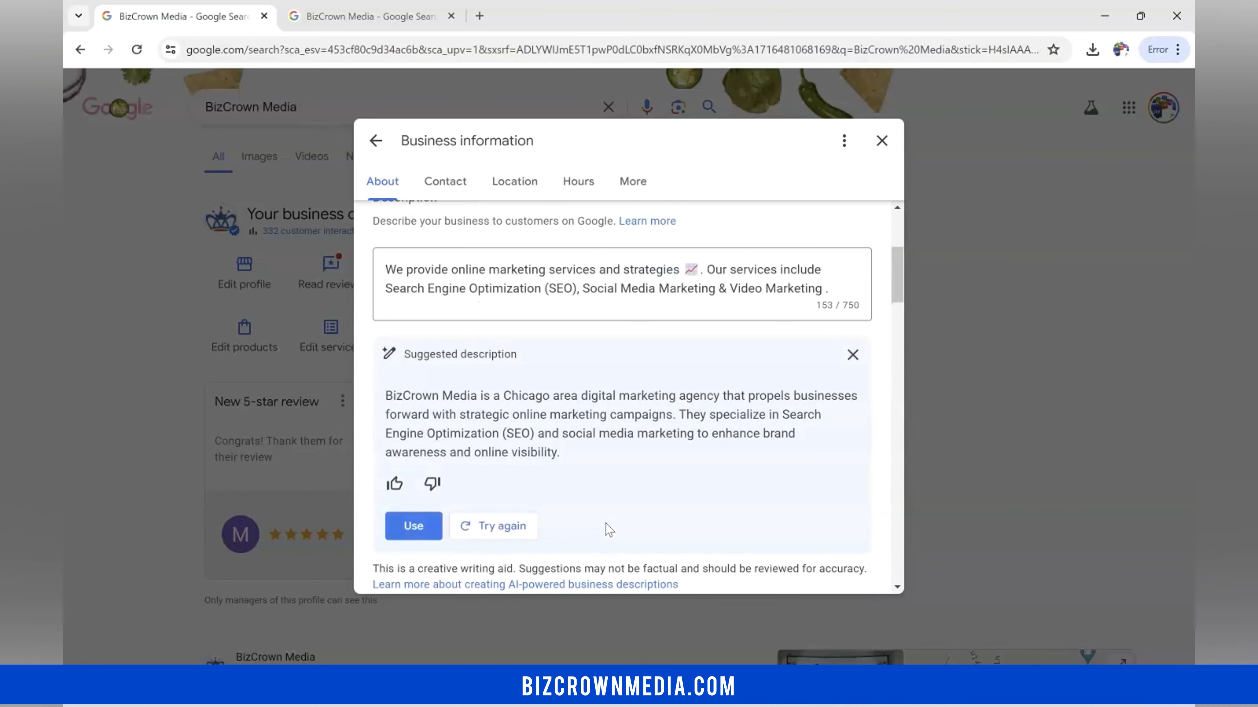
{"action": "scroll", "coordinate": [602, 577], "scroll_direction": "down", "scroll_amount": 2}
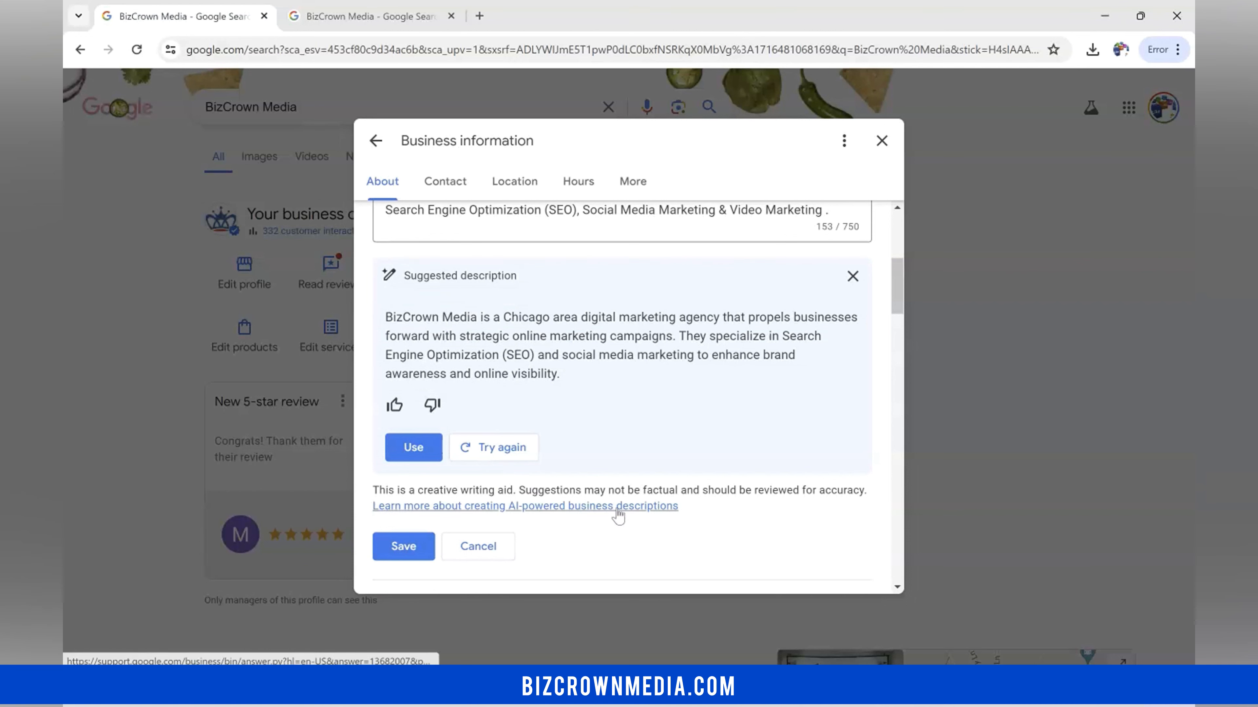
{"action": "left_click", "coordinate": [394, 405]}
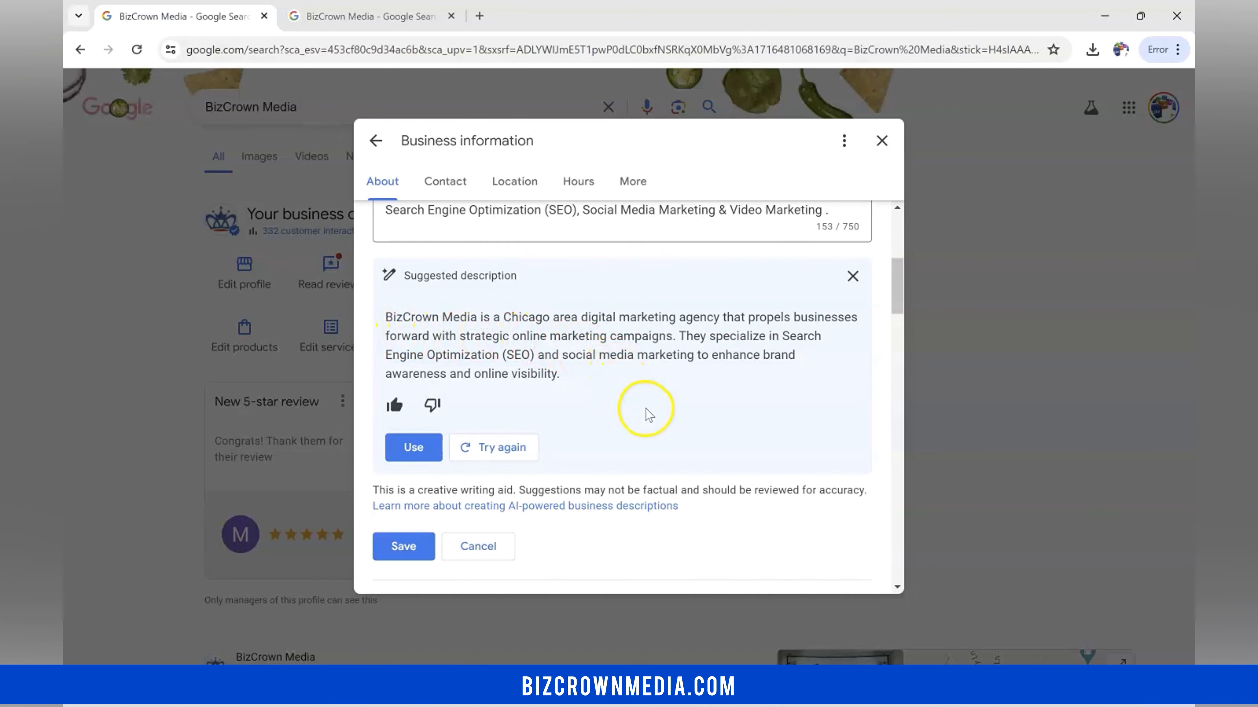
Replace the business description with the suggested text and save it
{"action": "scroll", "coordinate": [646, 416], "scroll_direction": "up", "scroll_amount": 2}
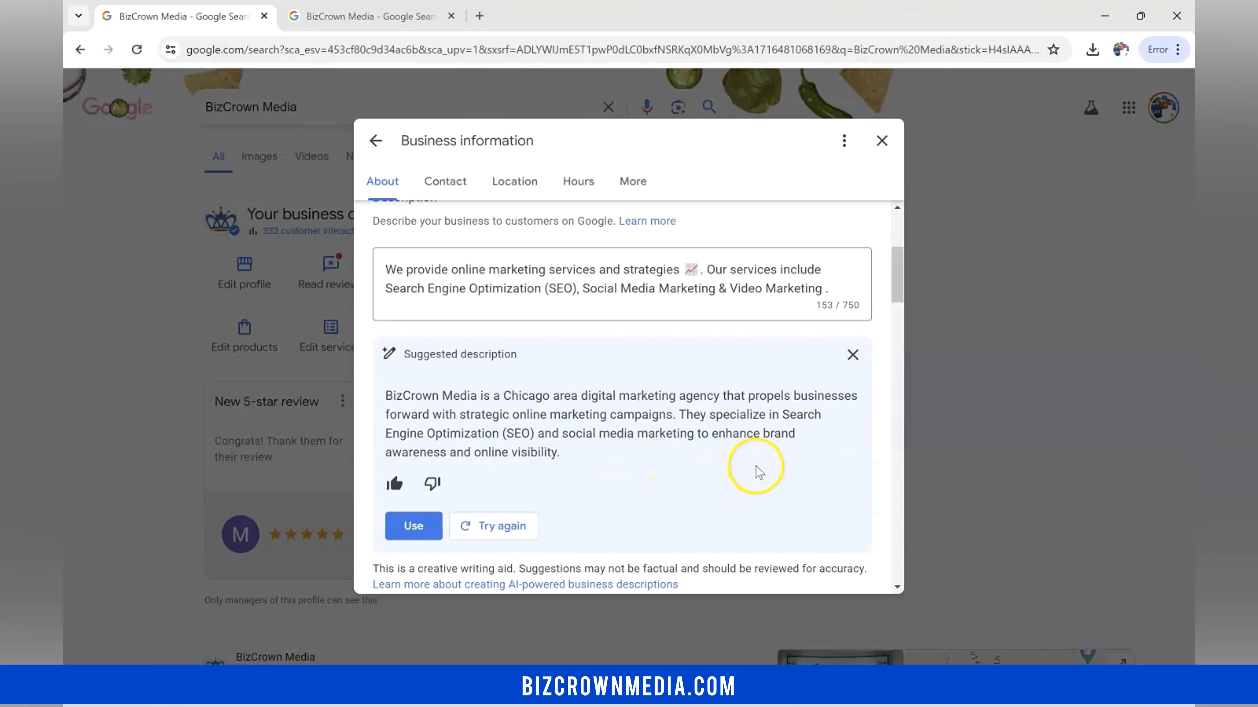
{"action": "scroll", "coordinate": [759, 471], "scroll_direction": "down", "scroll_amount": 2}
{"action": "scroll", "coordinate": [758, 471], "scroll_direction": "up", "scroll_amount": 2}
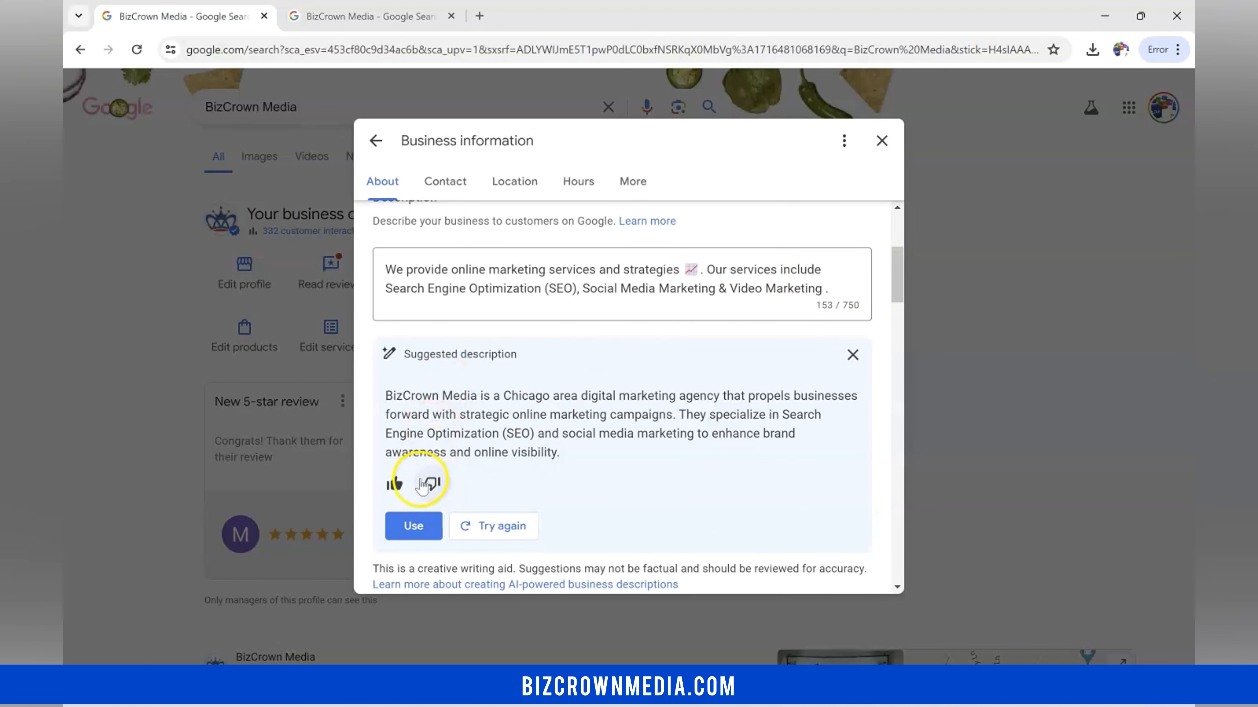
{"action": "left_click", "coordinate": [413, 526]}
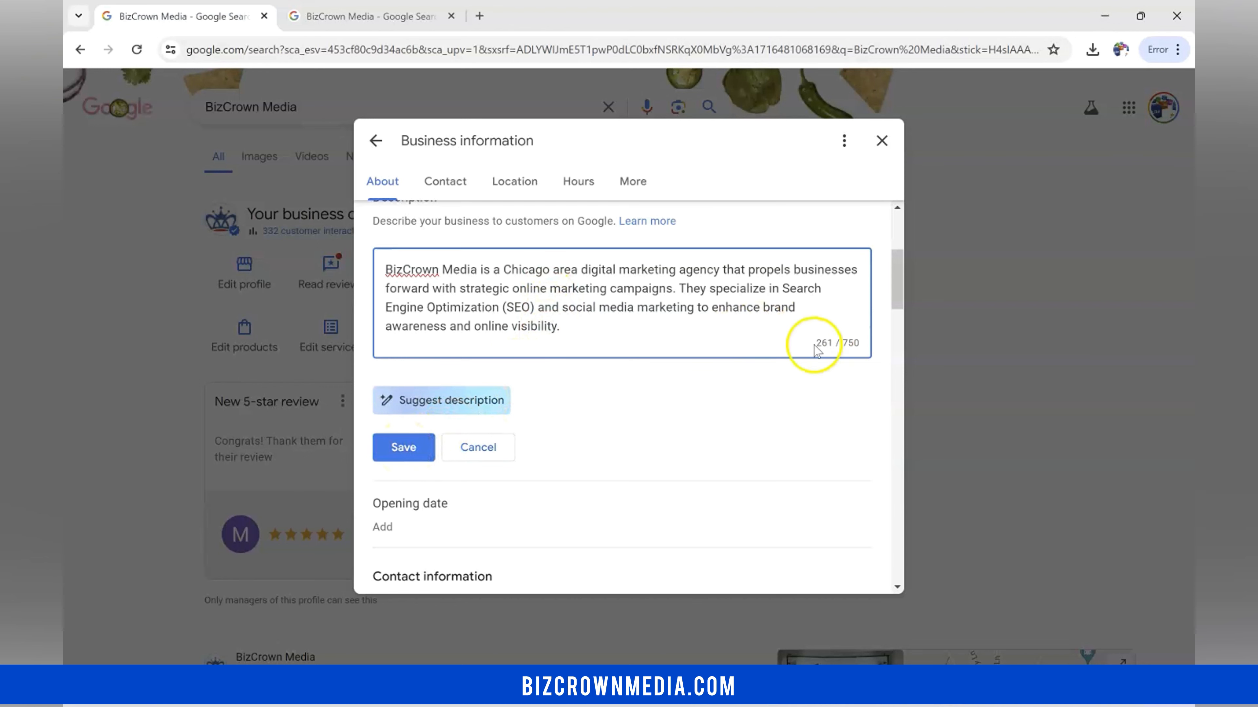
{"action": "left_click", "coordinate": [411, 451]}
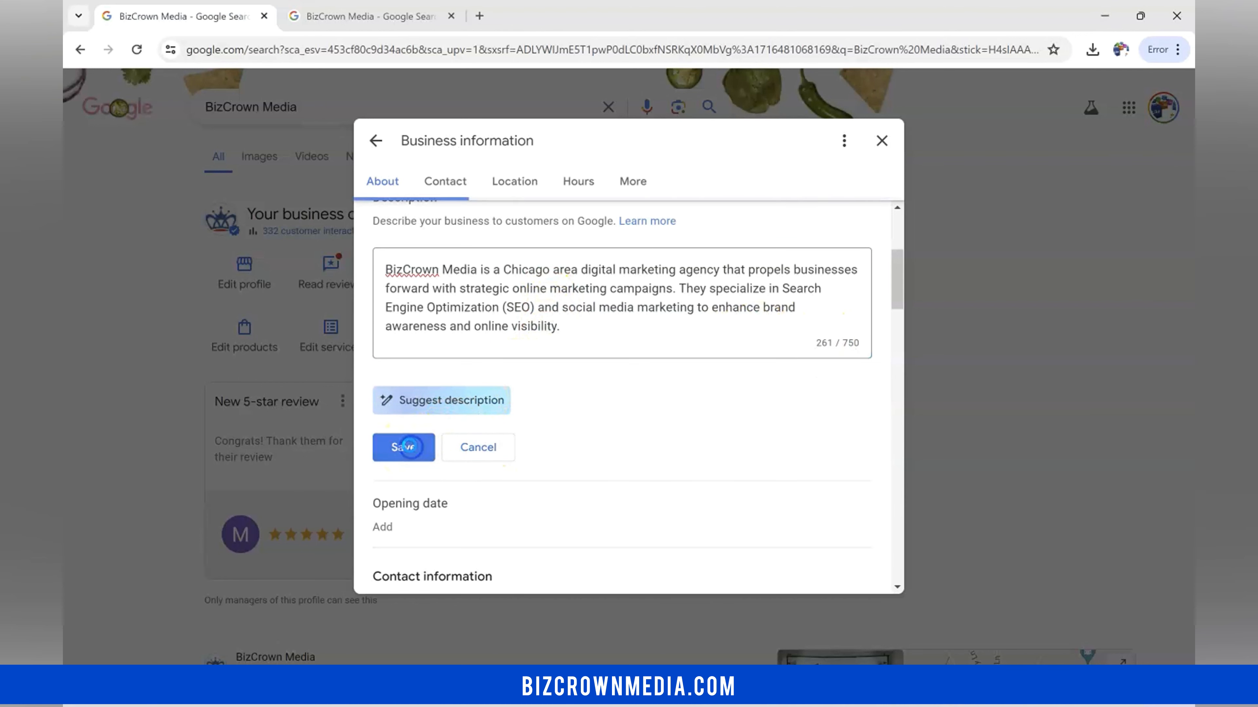
Review the current and pending versions of the business description
{"action": "scroll", "coordinate": [570, 458], "scroll_direction": "down", "scroll_amount": 2}
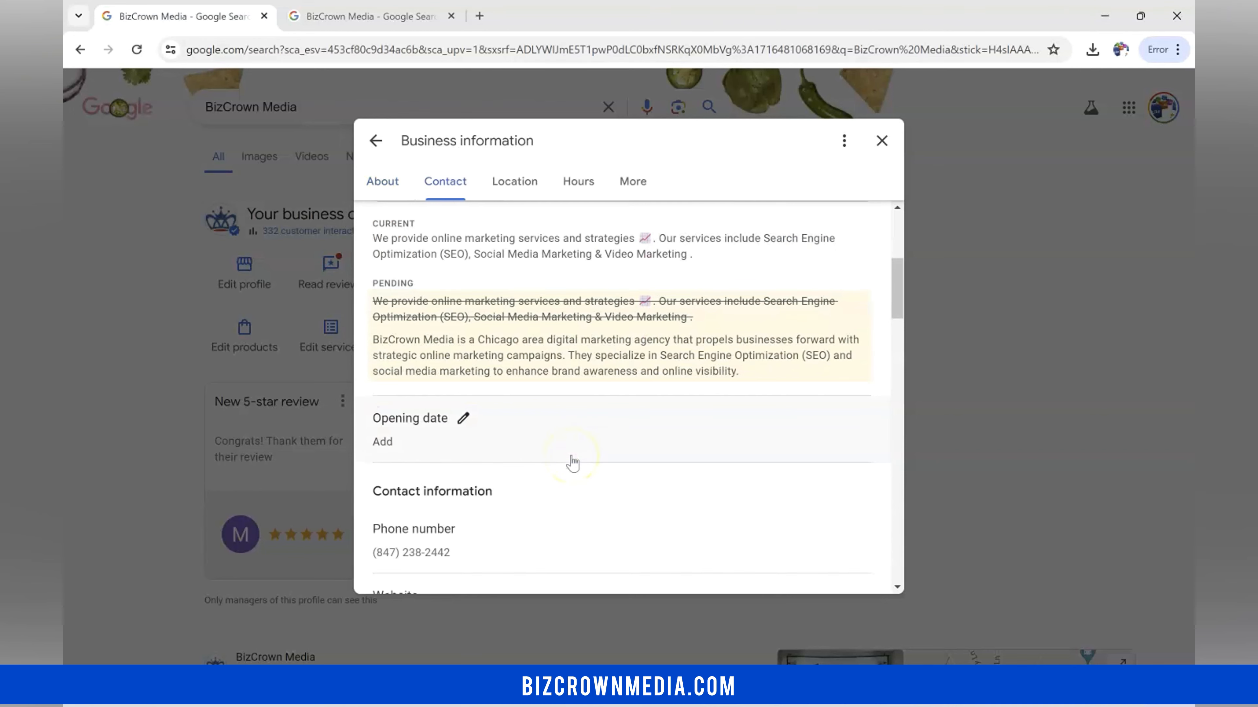
{"action": "scroll", "coordinate": [572, 463], "scroll_direction": "up", "scroll_amount": 2}
{"action": "scroll", "coordinate": [572, 461], "scroll_direction": "down", "scroll_amount": 3}
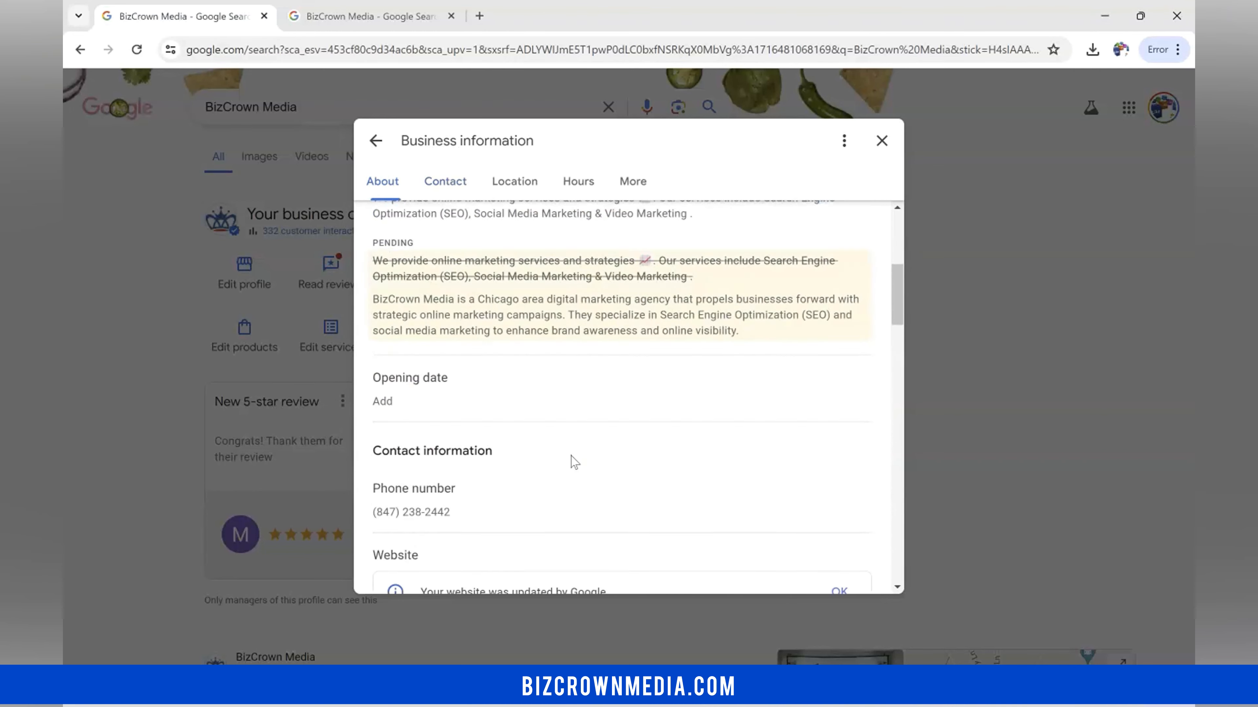
{"action": "scroll", "coordinate": [463, 346], "scroll_direction": "up", "scroll_amount": 3}
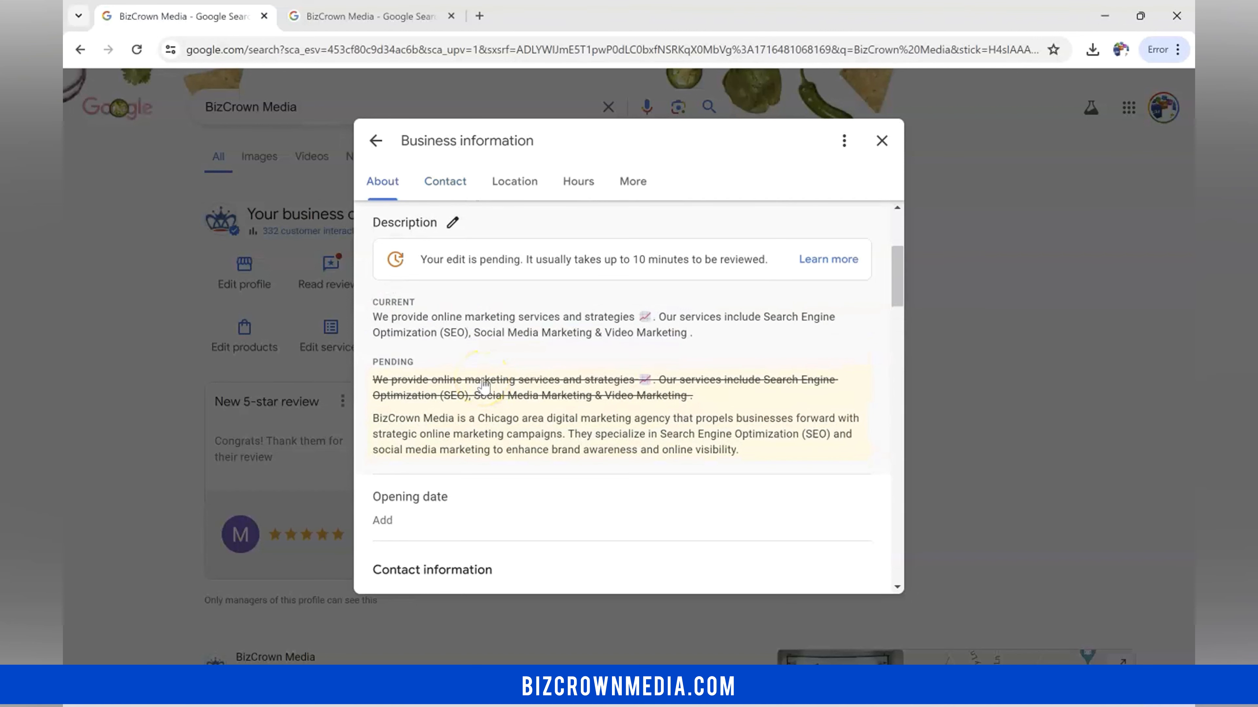
{"action": "scroll", "coordinate": [484, 385], "scroll_direction": "up", "scroll_amount": 3}
{"action": "scroll", "coordinate": [483, 386], "scroll_direction": "down", "scroll_amount": 2}
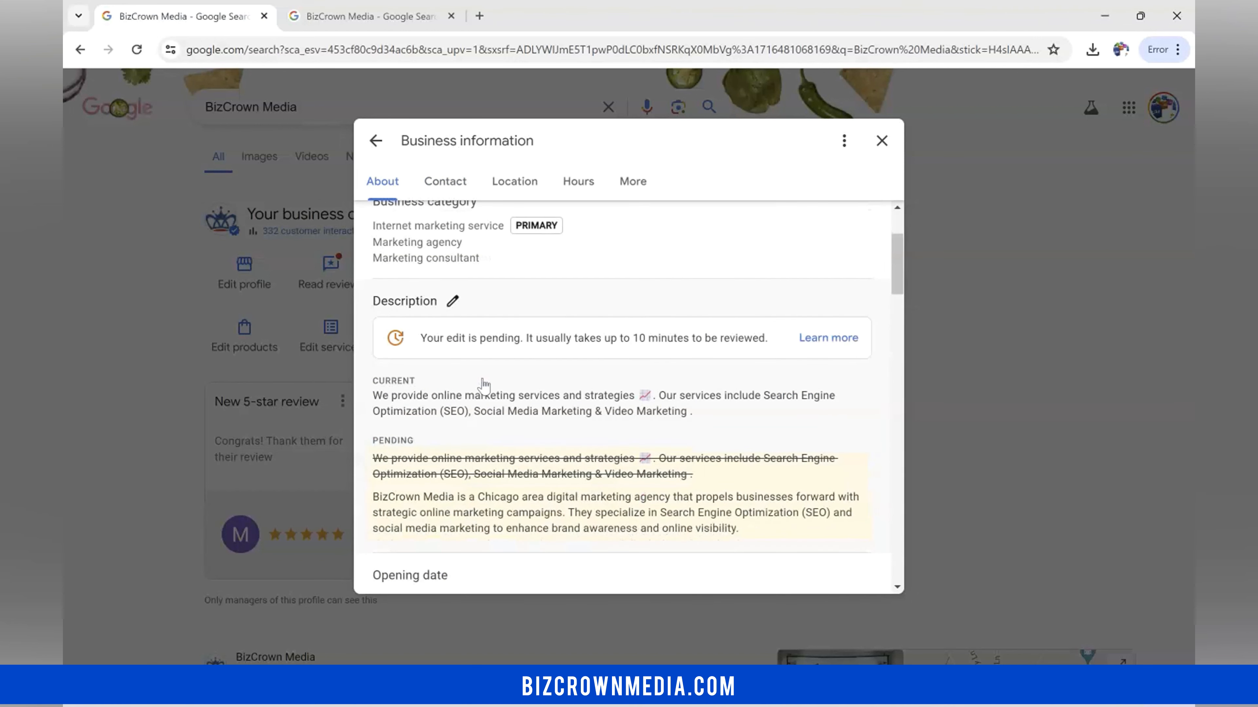
Examine the description's review notice, the opening date, and the phone number and website in the contact information
{"action": "left_click", "coordinate": [477, 354]}
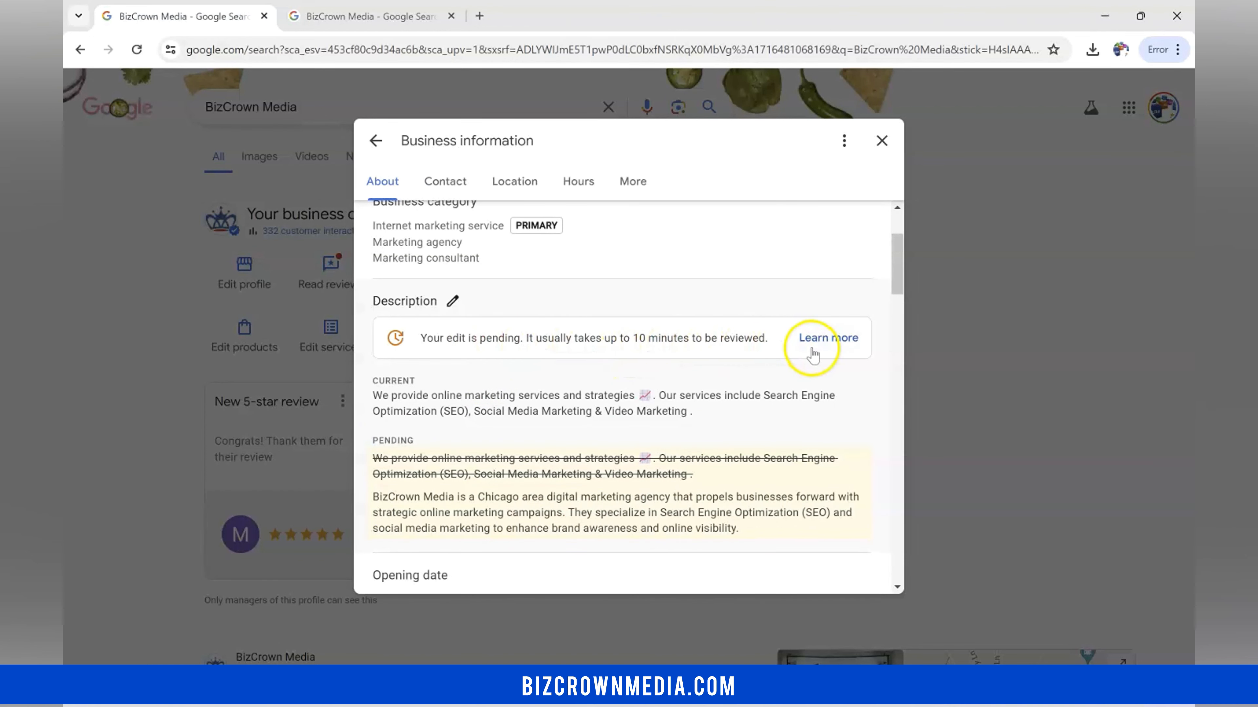
{"action": "scroll", "coordinate": [495, 468], "scroll_direction": "up", "scroll_amount": 3}
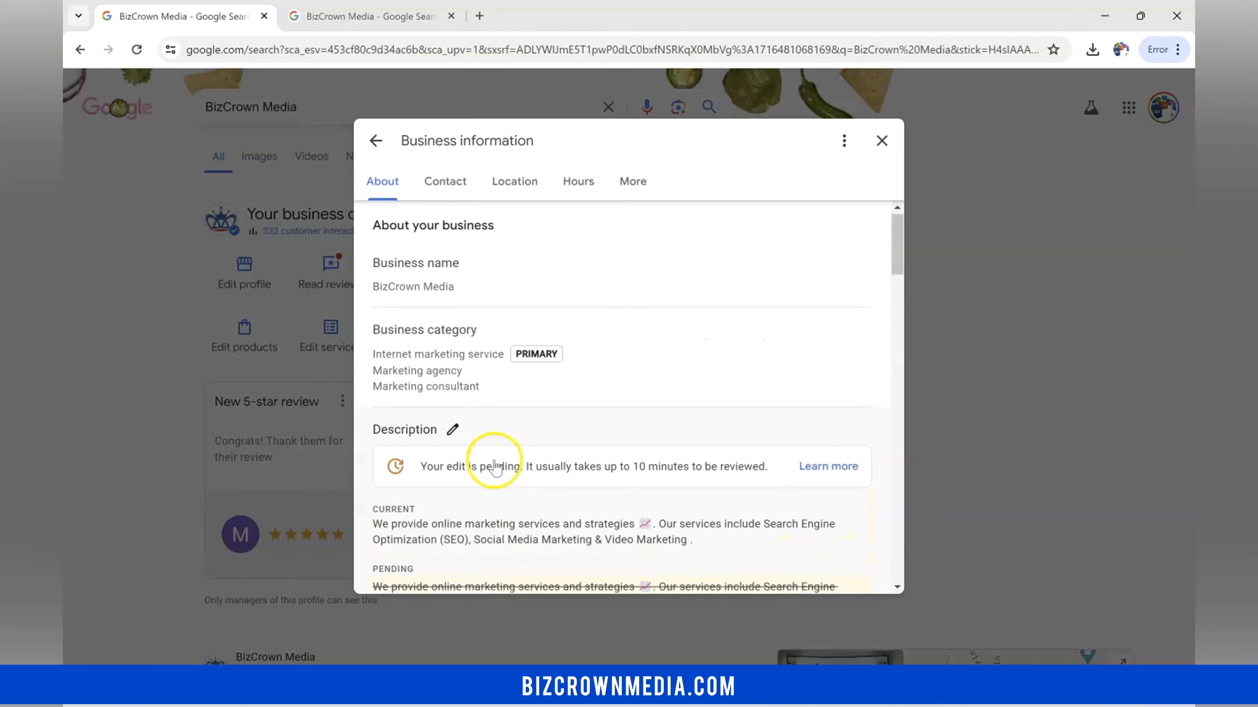
{"action": "scroll", "coordinate": [492, 461], "scroll_direction": "down", "scroll_amount": 6}
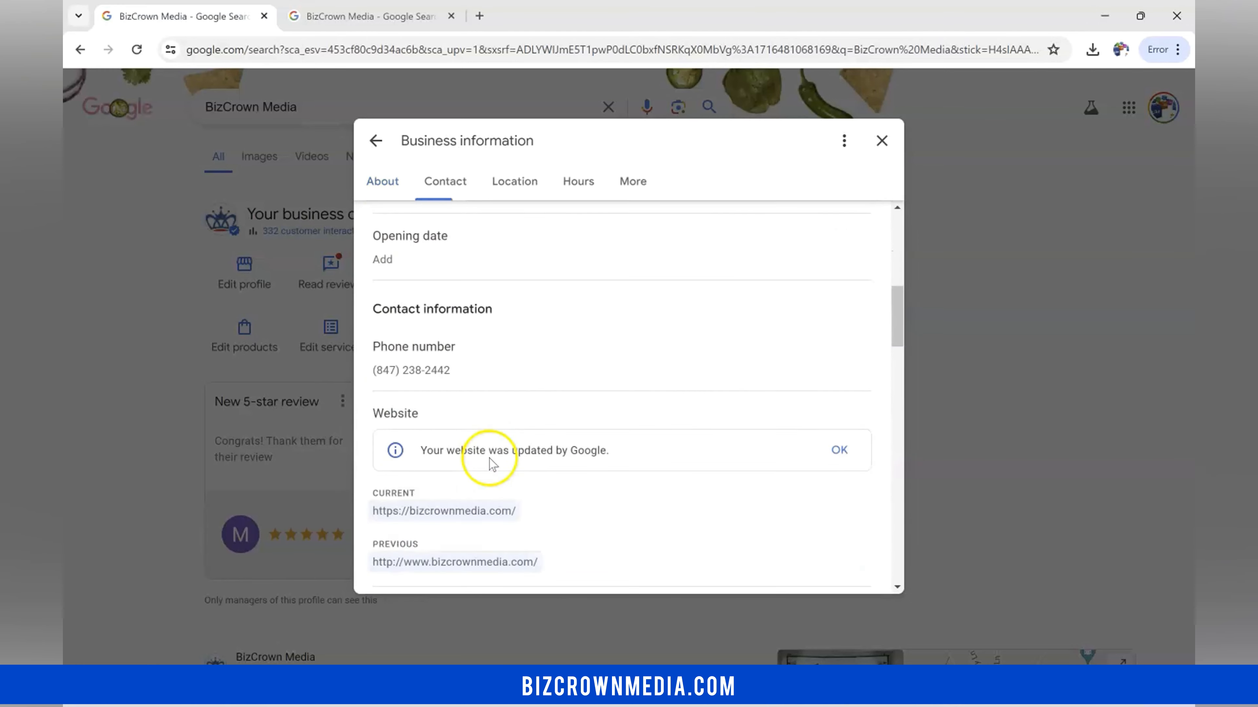
{"action": "scroll", "coordinate": [490, 466], "scroll_direction": "up", "scroll_amount": 5}
{"action": "scroll", "coordinate": [491, 465], "scroll_direction": "down", "scroll_amount": 2}
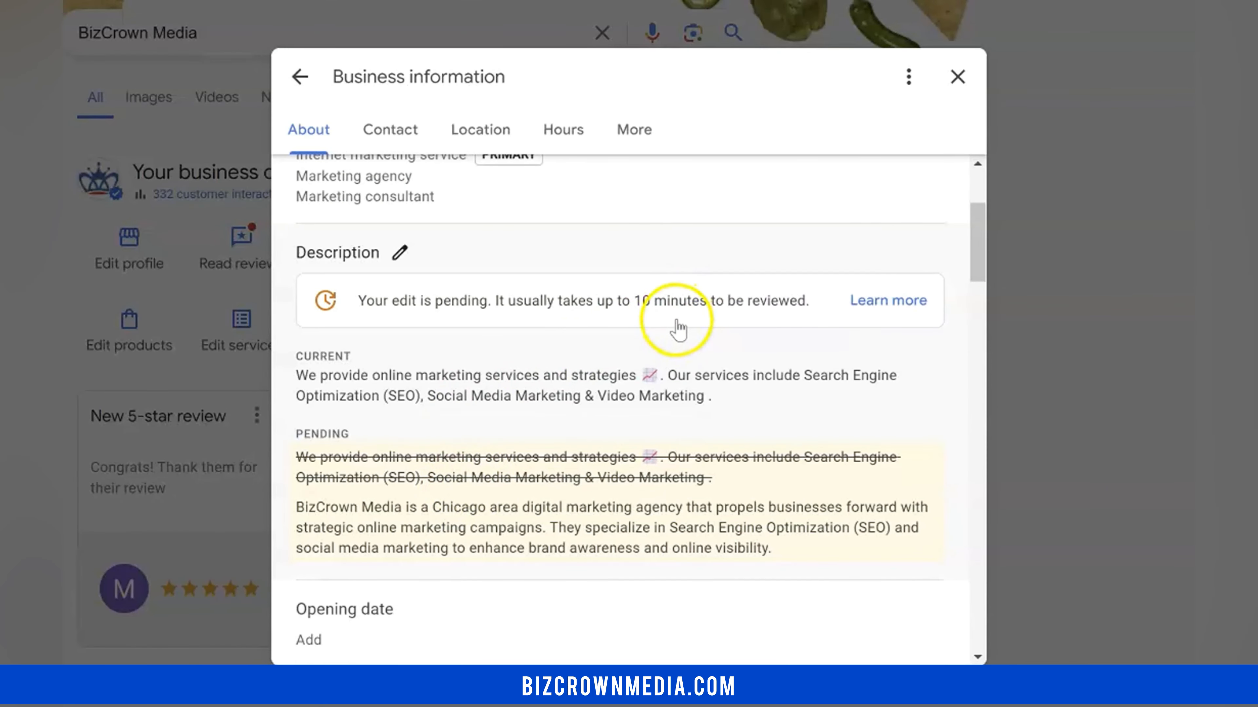
{"action": "scroll", "coordinate": [709, 404], "scroll_direction": "down", "scroll_amount": 4}
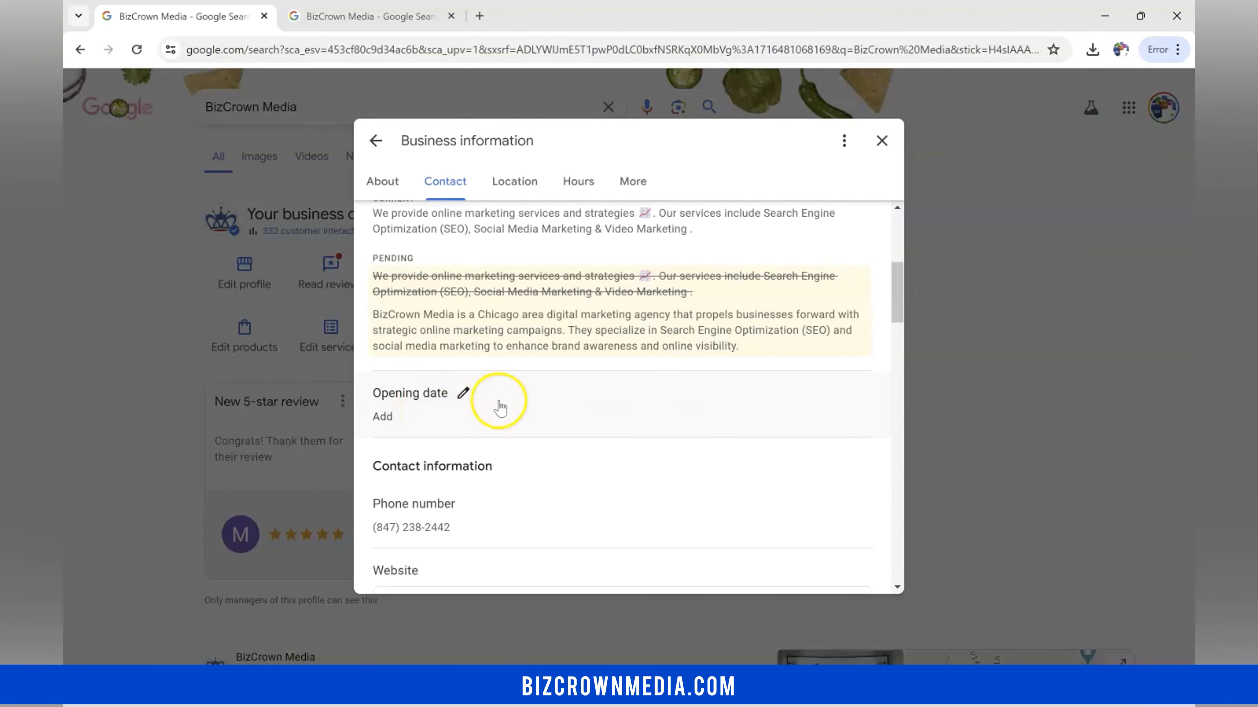
{"action": "scroll", "coordinate": [404, 306], "scroll_direction": "down", "scroll_amount": 3}
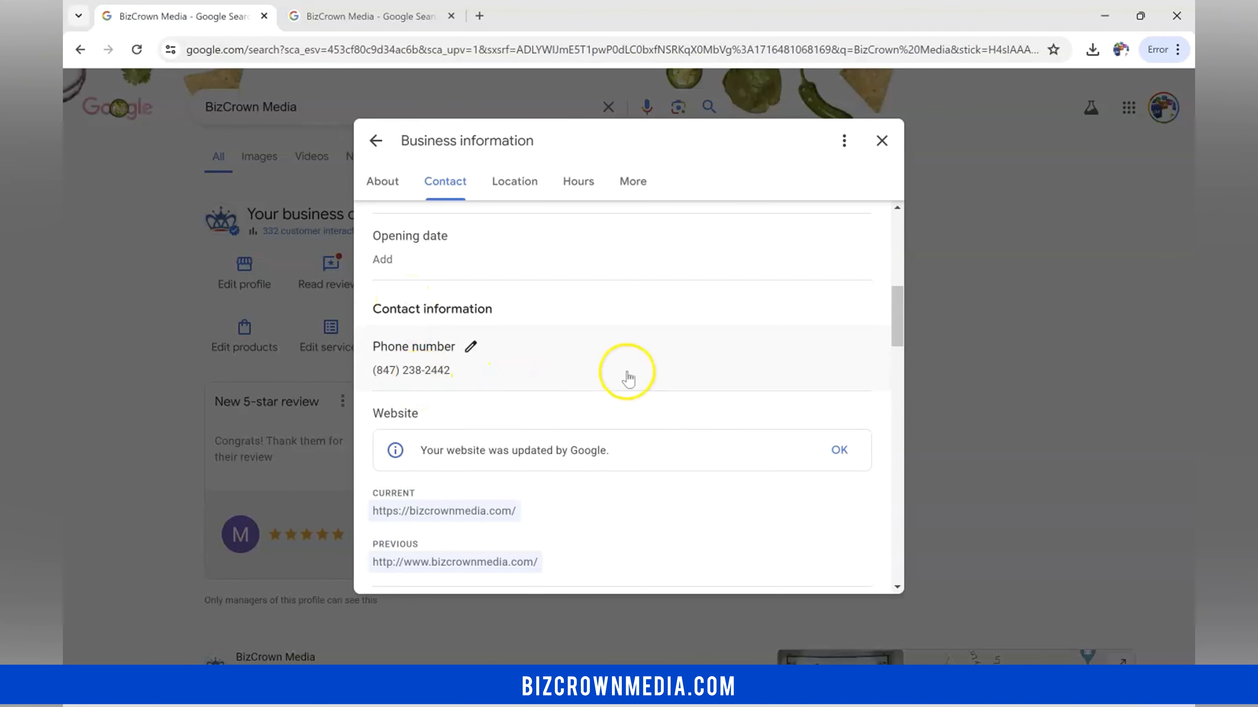
{"action": "scroll", "coordinate": [625, 369], "scroll_direction": "down", "scroll_amount": 3}
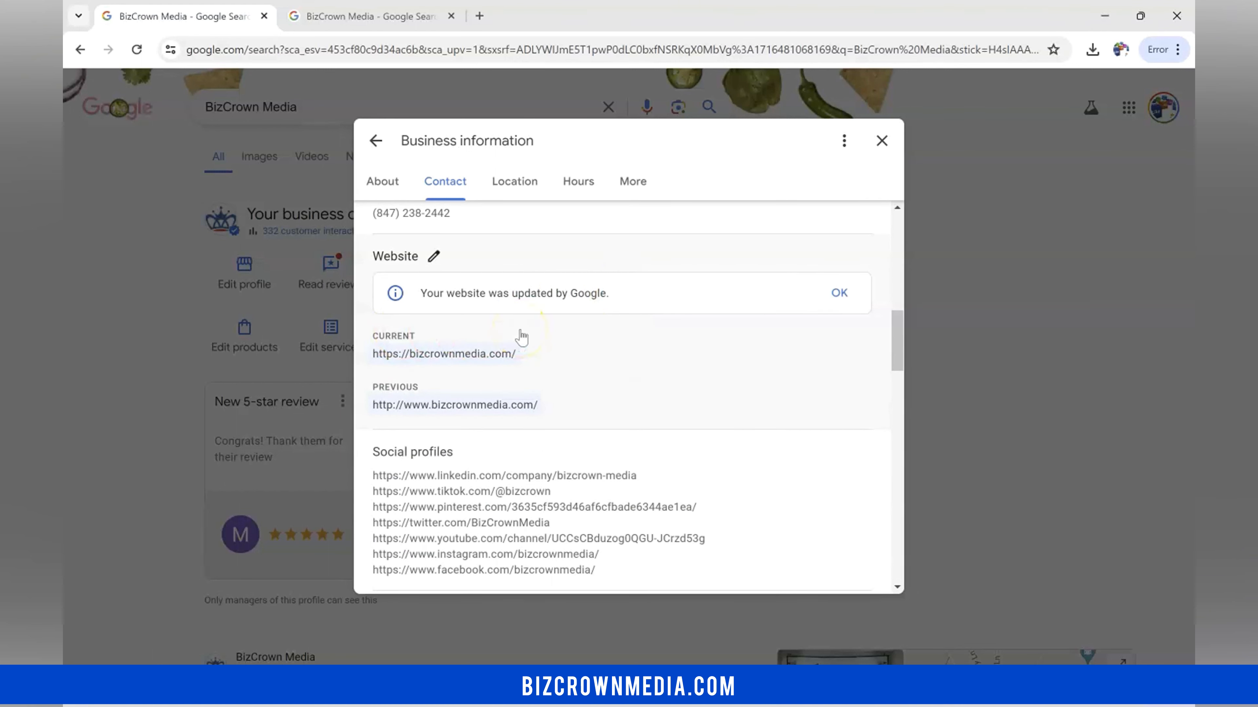
{"action": "scroll", "coordinate": [559, 381], "scroll_direction": "down", "scroll_amount": 3}
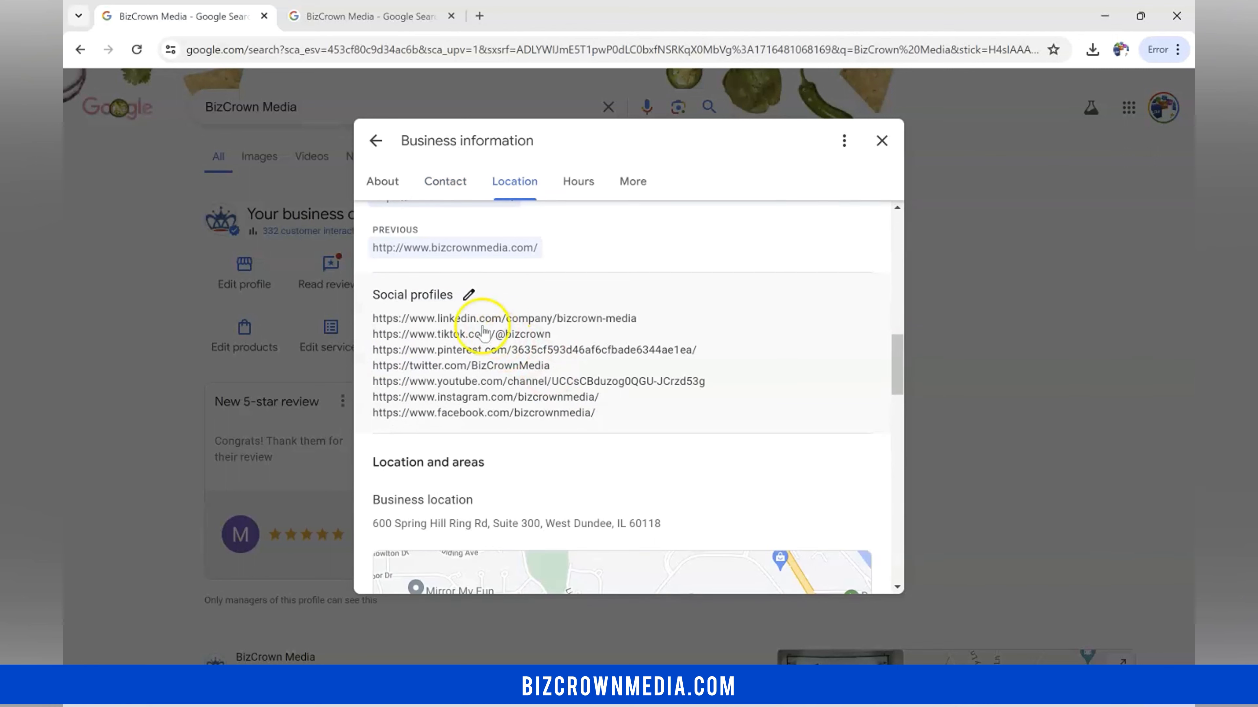
Open the social profiles for editing, review the linked networks and their web addresses, and cancel the edit
{"action": "left_click", "coordinate": [468, 296]}
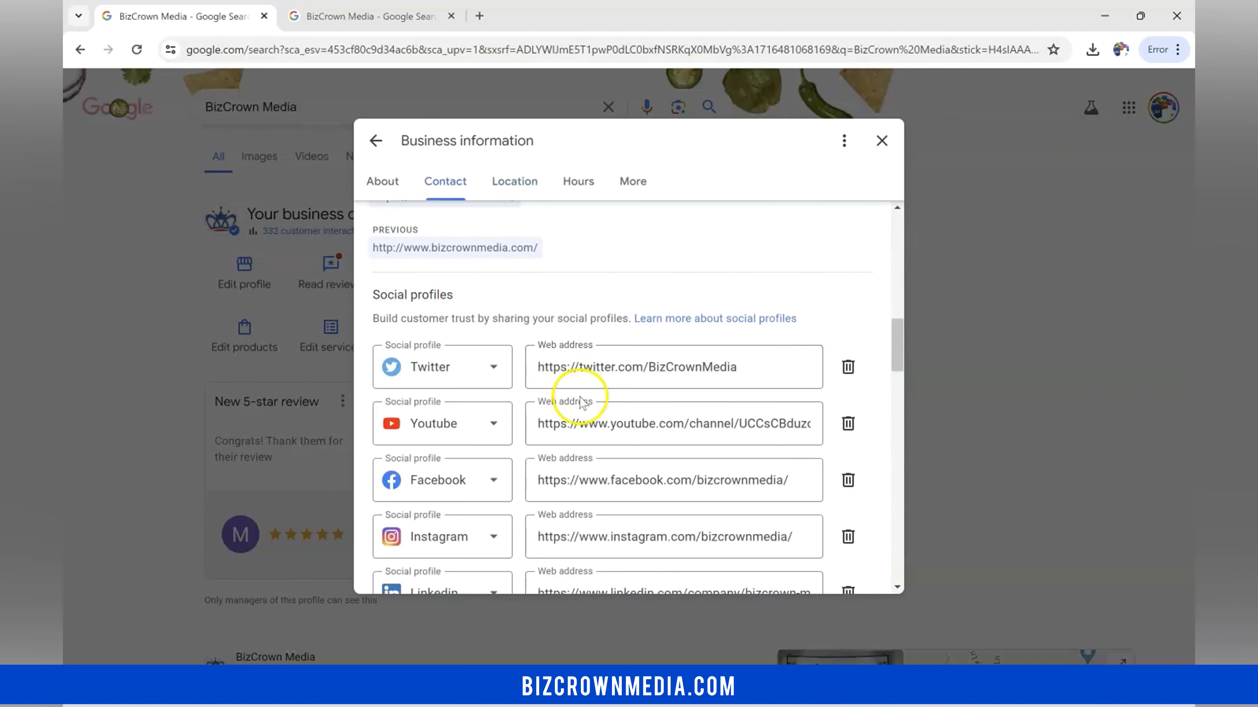
{"action": "scroll", "coordinate": [577, 409], "scroll_direction": "down", "scroll_amount": 6}
{"action": "scroll", "coordinate": [580, 407], "scroll_direction": "up", "scroll_amount": 5}
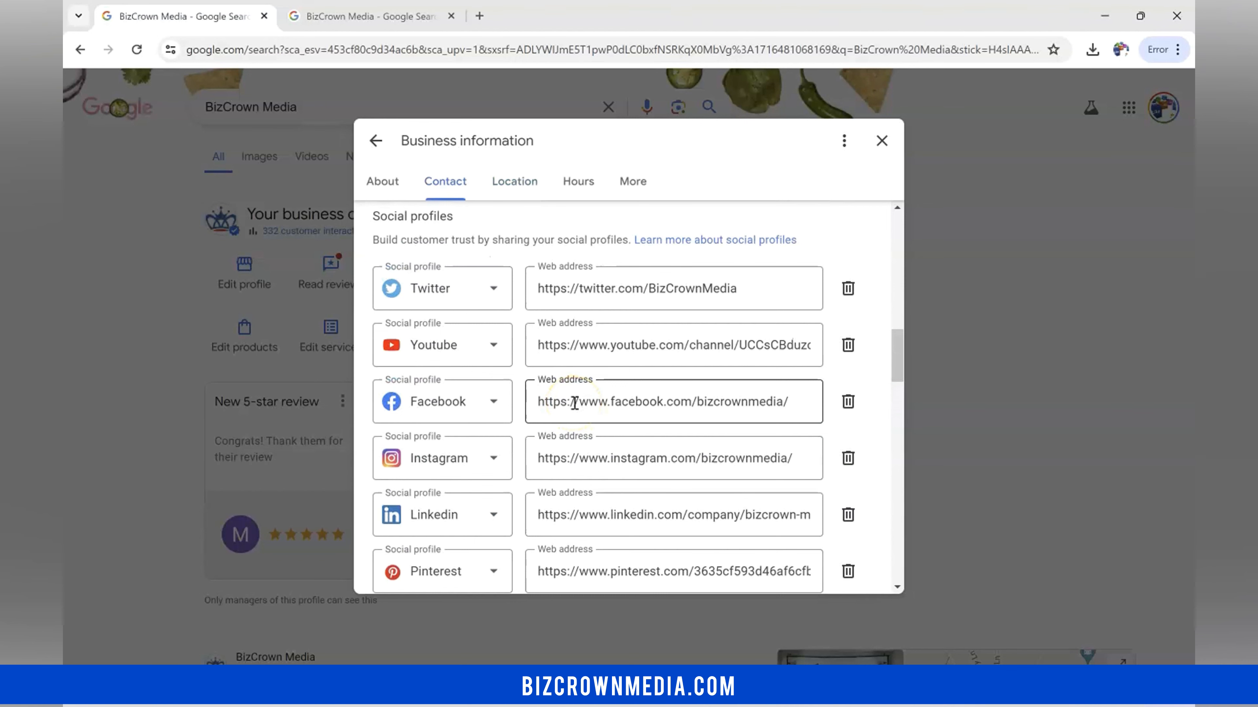
{"action": "scroll", "coordinate": [574, 403], "scroll_direction": "down", "scroll_amount": 9}
{"action": "scroll", "coordinate": [574, 404], "scroll_direction": "up", "scroll_amount": 7}
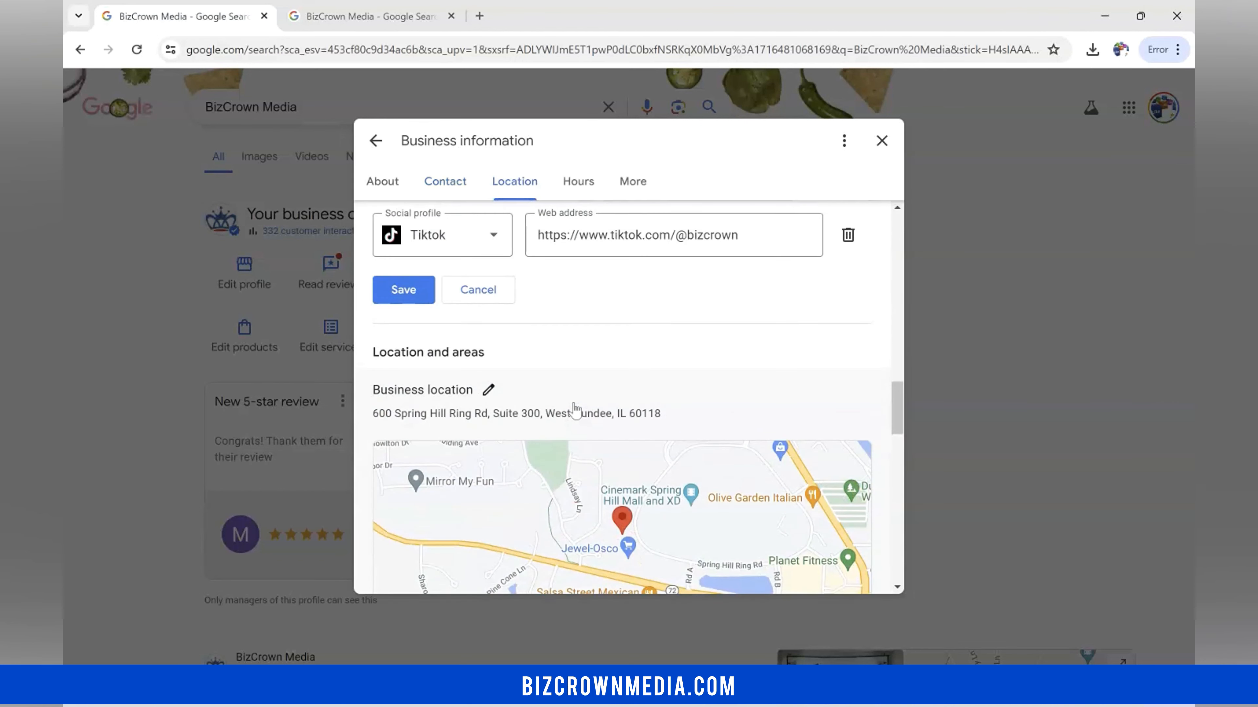
{"action": "scroll", "coordinate": [574, 408], "scroll_direction": "up", "scroll_amount": 3}
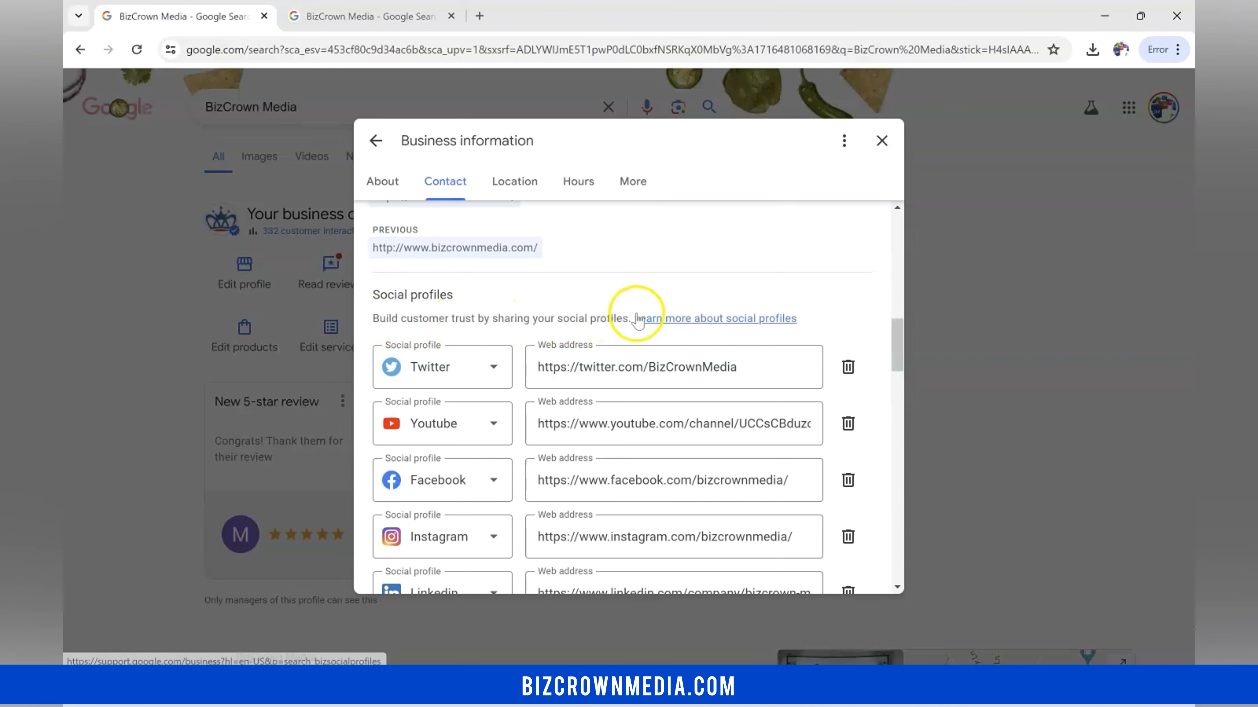
{"action": "scroll", "coordinate": [523, 397], "scroll_direction": "down", "scroll_amount": 6}
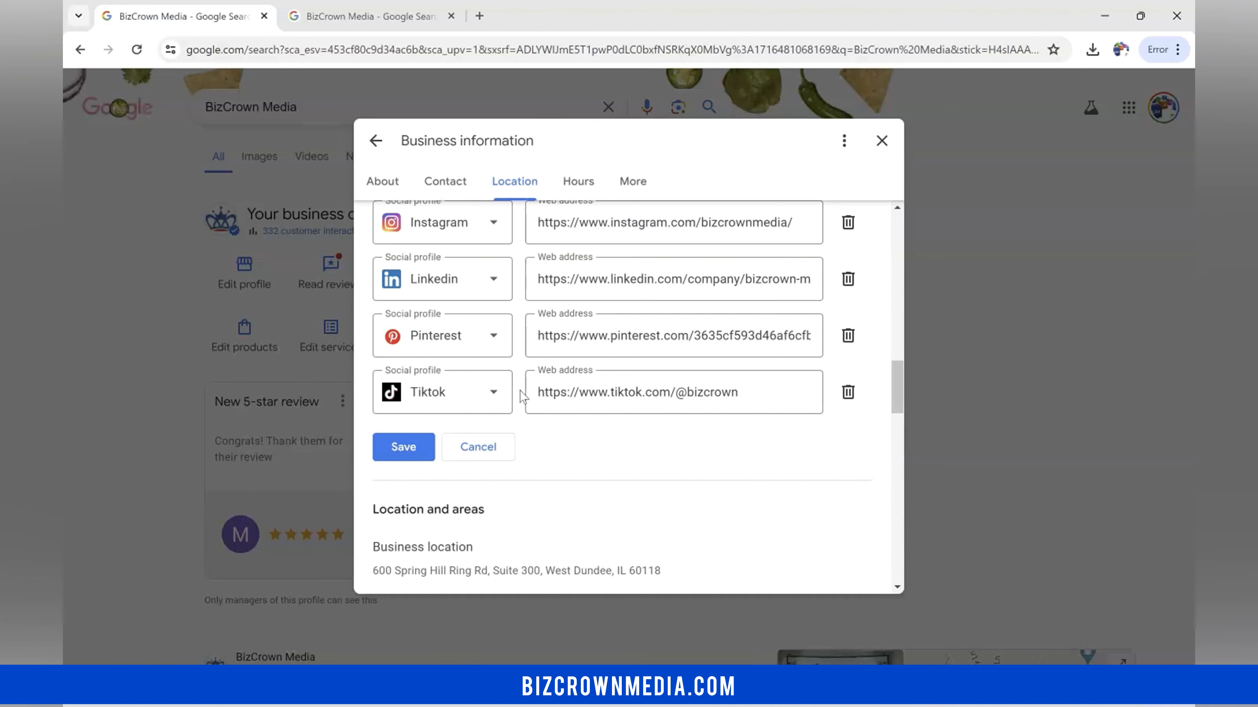
{"action": "scroll", "coordinate": [545, 411], "scroll_direction": "up", "scroll_amount": 9}
{"action": "scroll", "coordinate": [558, 424], "scroll_direction": "down", "scroll_amount": 3}
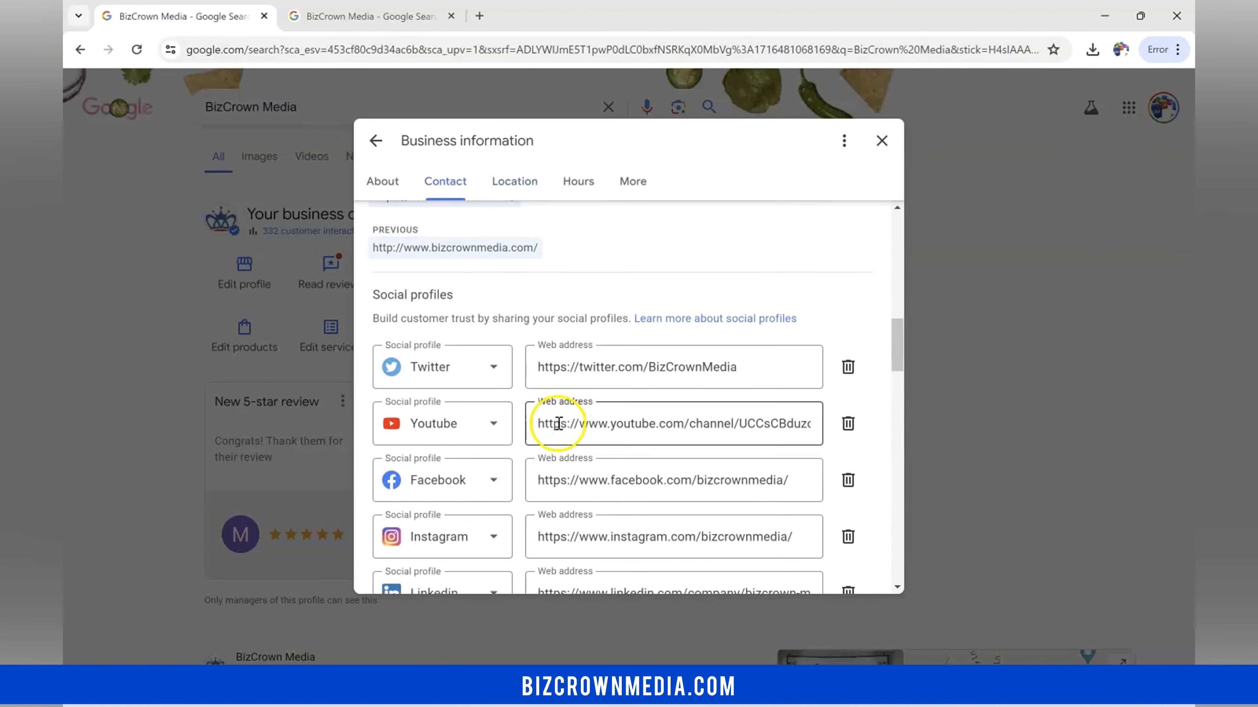
{"action": "scroll", "coordinate": [594, 354], "scroll_direction": "down", "scroll_amount": 12}
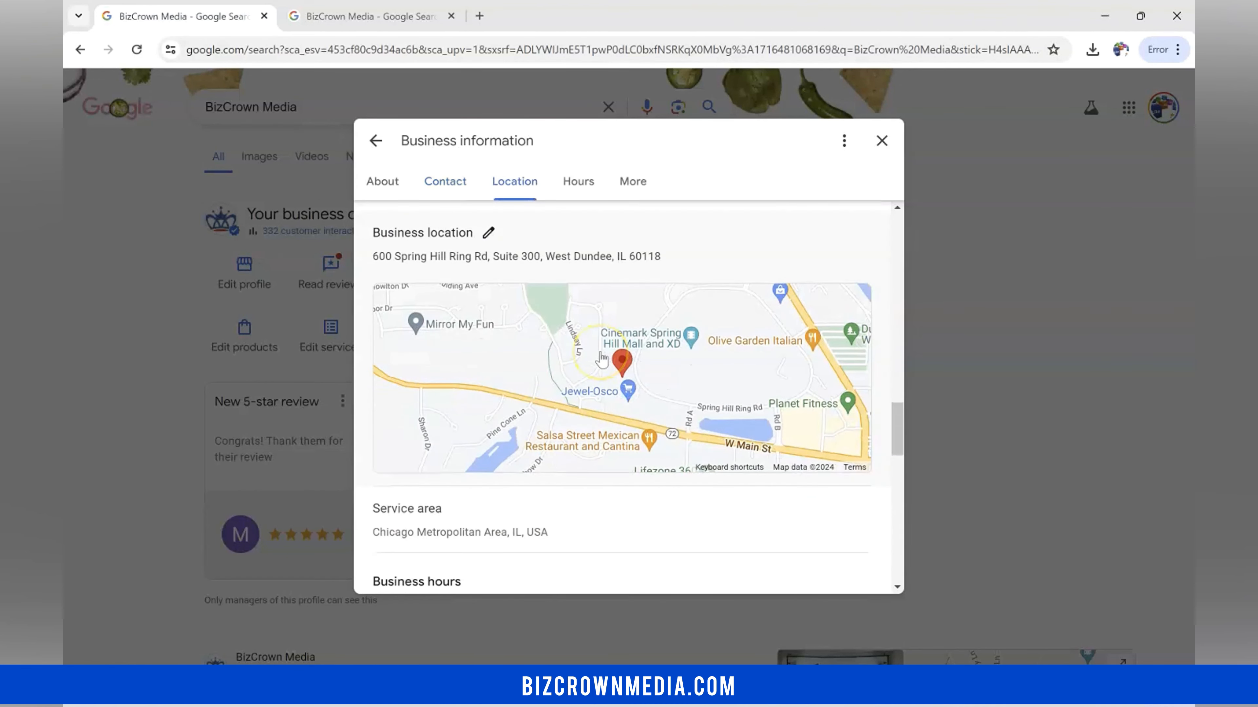
{"action": "scroll", "coordinate": [601, 359], "scroll_direction": "up", "scroll_amount": 3}
{"action": "scroll", "coordinate": [599, 360], "scroll_direction": "up", "scroll_amount": 2}
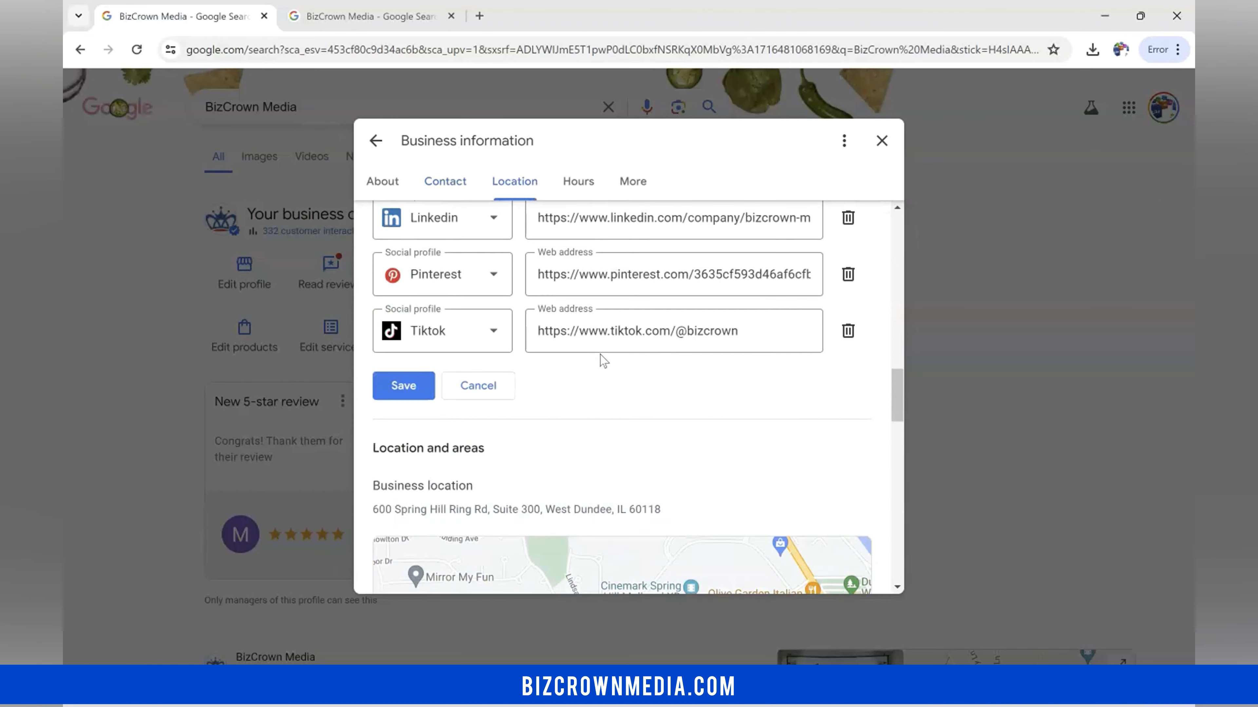
{"action": "left_click", "coordinate": [499, 399]}
Examine the business location and map, and open its form to check the address visibility option and address fields
{"action": "scroll", "coordinate": [491, 441], "scroll_direction": "down", "scroll_amount": 3}
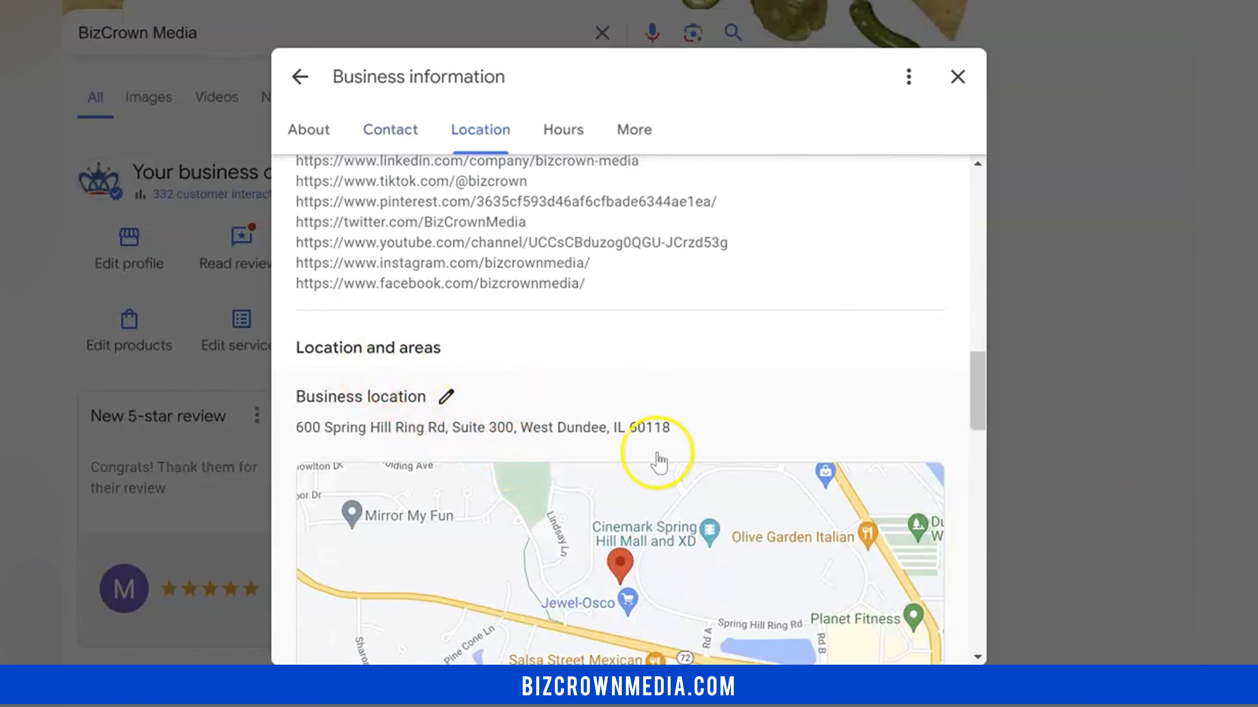
{"action": "scroll", "coordinate": [682, 469], "scroll_direction": "down", "scroll_amount": 4}
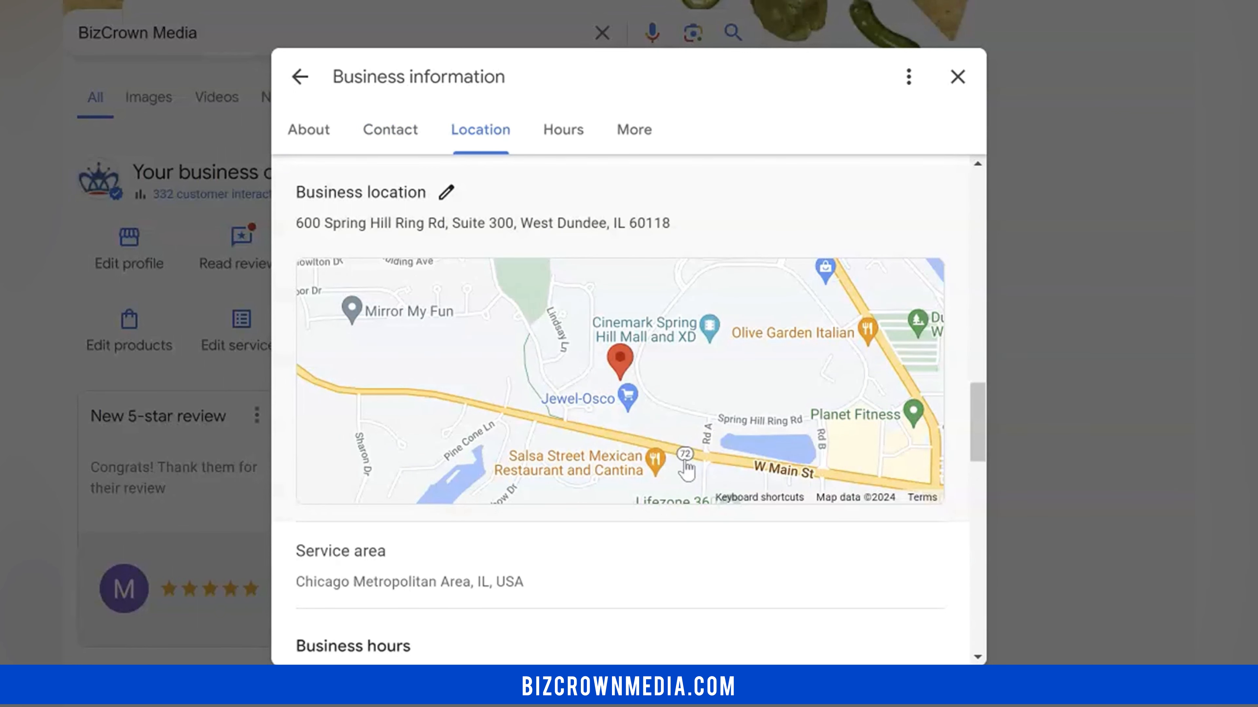
{"action": "scroll", "coordinate": [578, 412], "scroll_direction": "up", "scroll_amount": 2}
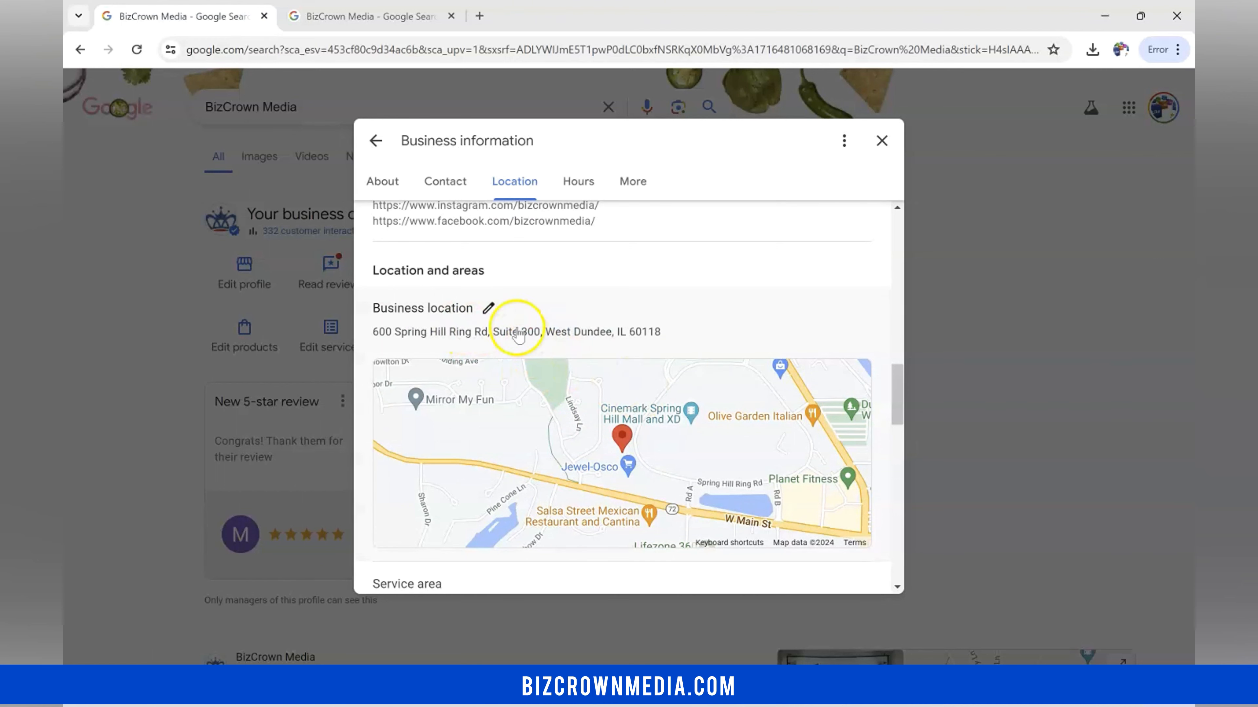
{"action": "left_click", "coordinate": [491, 309]}
{"action": "scroll", "coordinate": [598, 418], "scroll_direction": "down", "scroll_amount": 3}
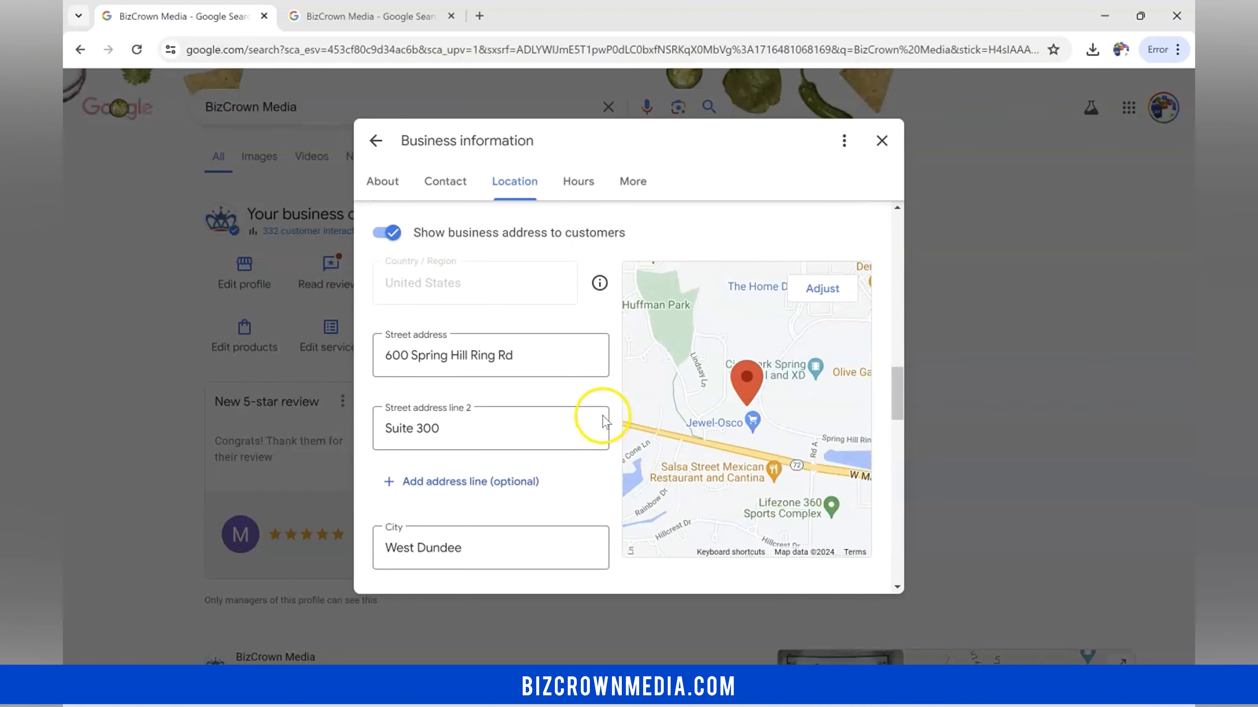
{"action": "scroll", "coordinate": [601, 418], "scroll_direction": "up", "scroll_amount": 3}
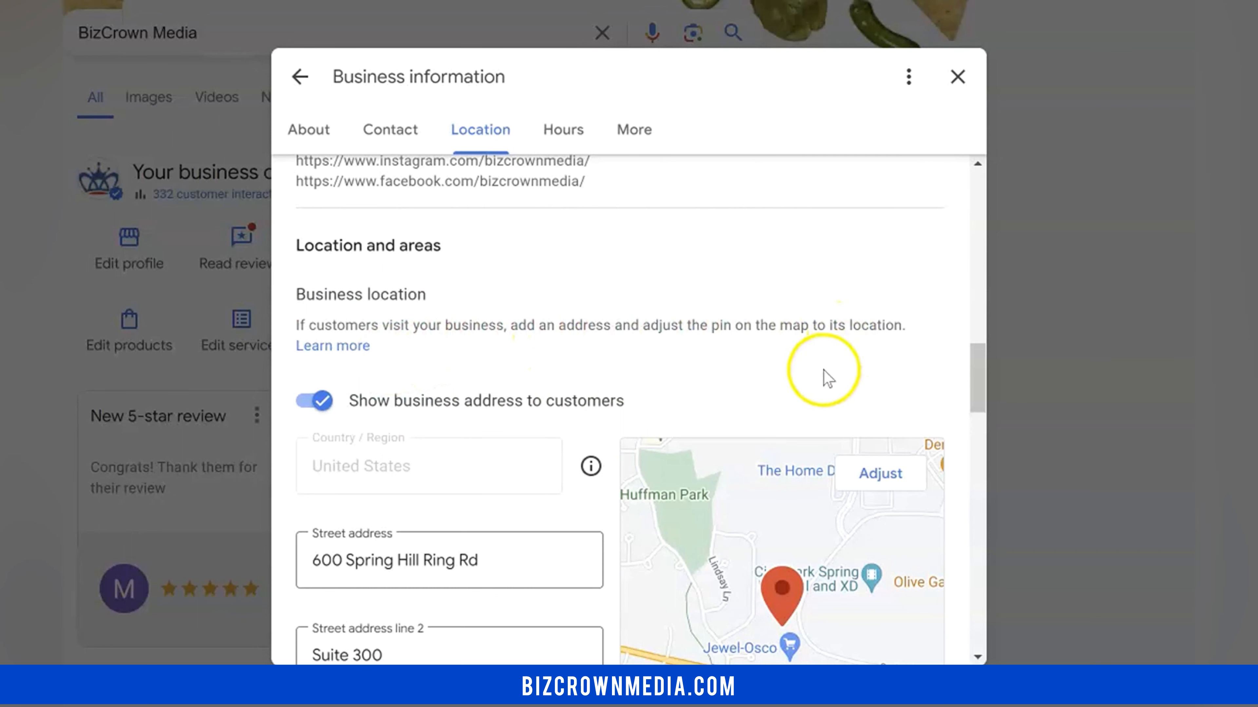
{"action": "scroll", "coordinate": [604, 386], "scroll_direction": "down", "scroll_amount": 4}
{"action": "scroll", "coordinate": [592, 423], "scroll_direction": "down", "scroll_amount": 1}
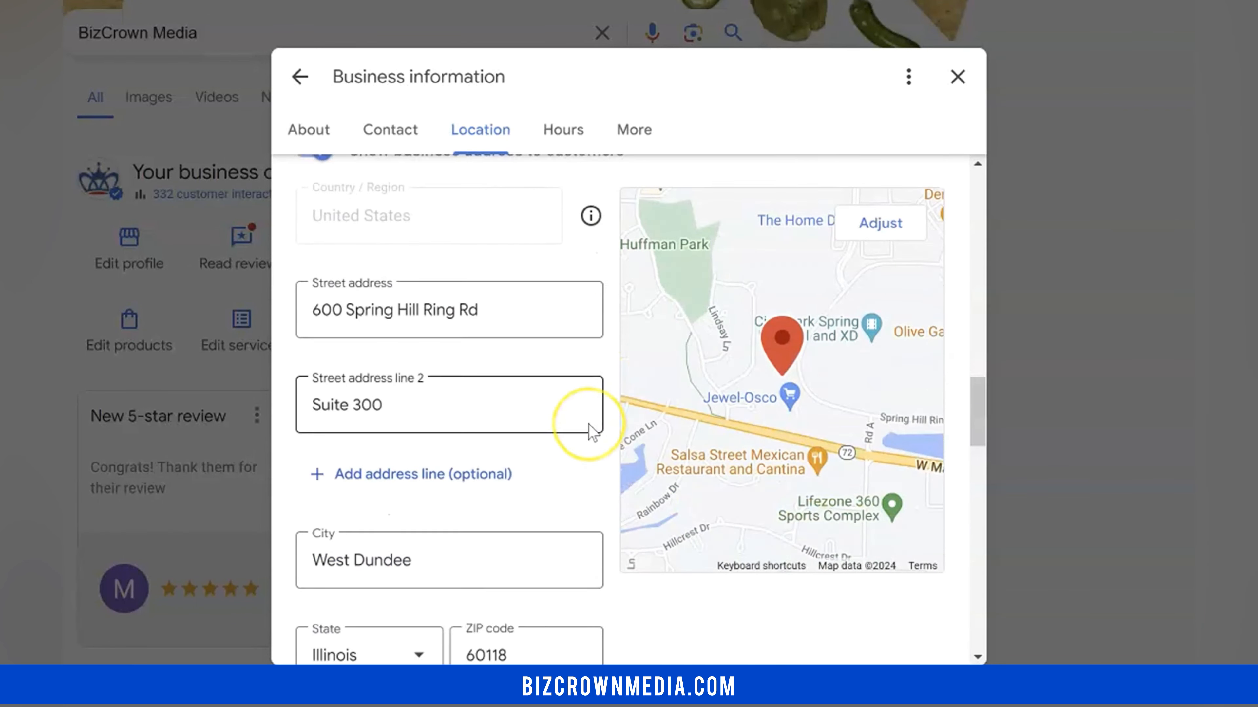
{"action": "scroll", "coordinate": [589, 428], "scroll_direction": "down", "scroll_amount": 5}
{"action": "scroll", "coordinate": [590, 427], "scroll_direction": "up", "scroll_amount": 6}
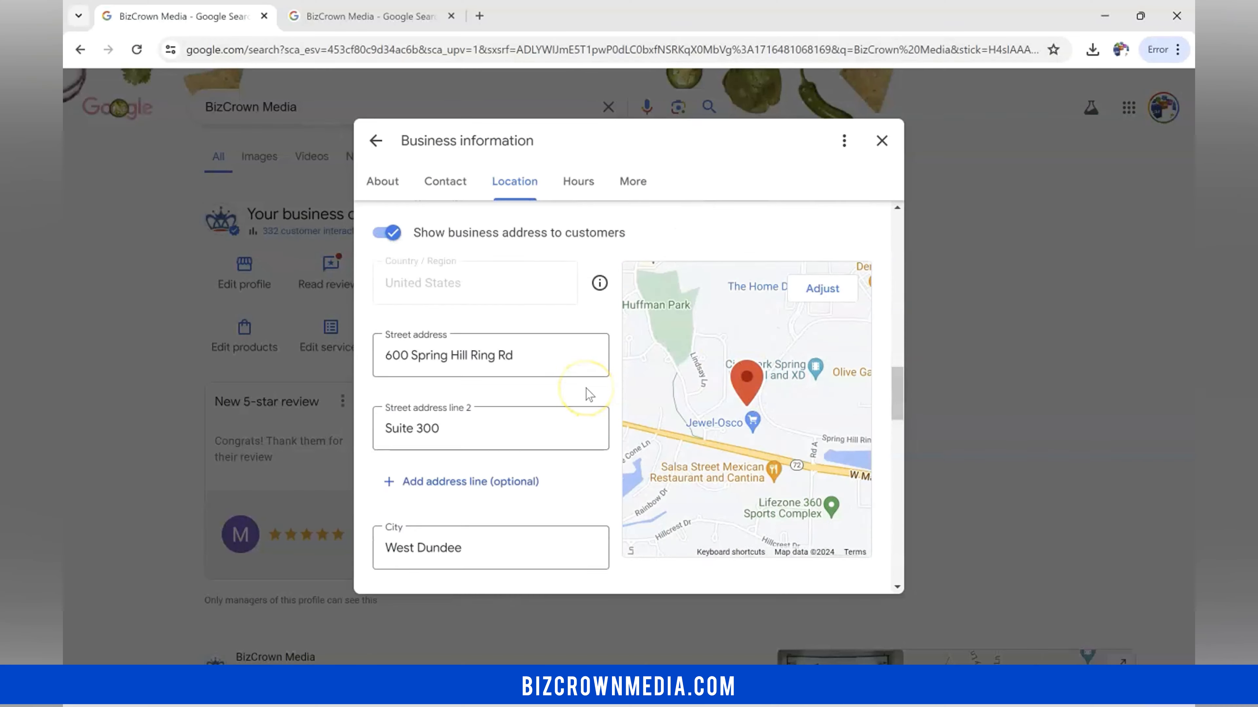
{"action": "scroll", "coordinate": [589, 395], "scroll_direction": "down", "scroll_amount": 6}
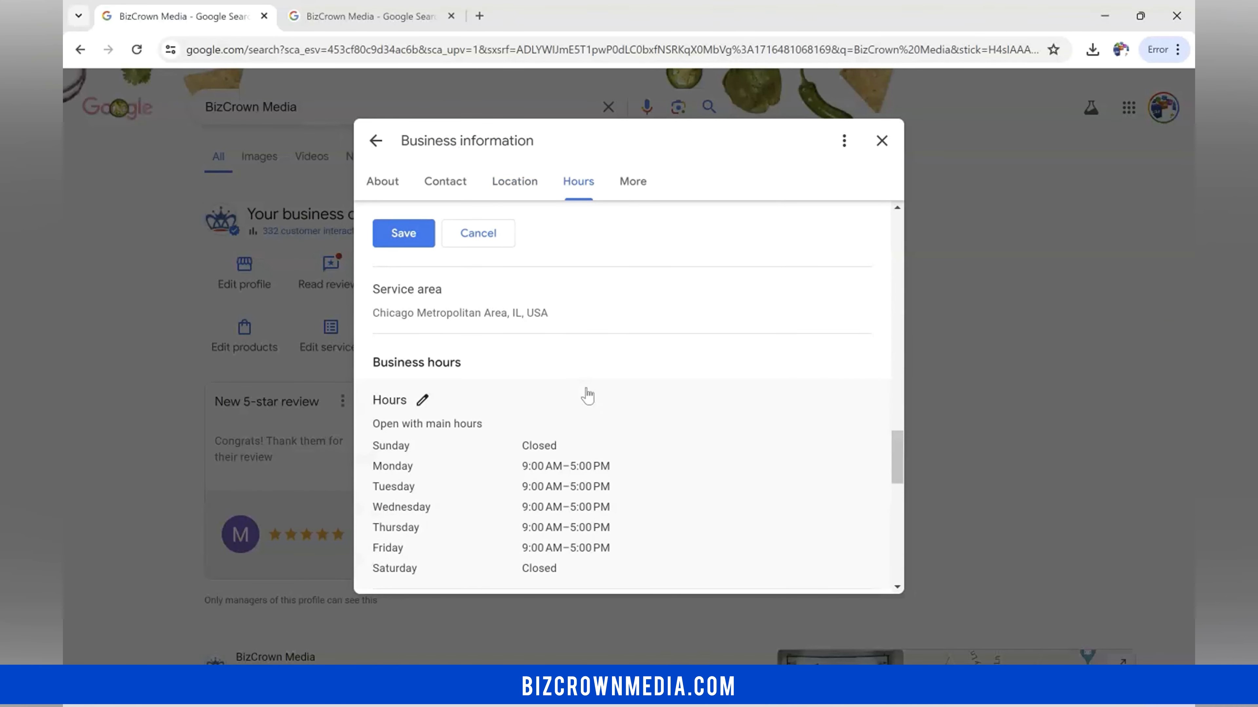
{"action": "scroll", "coordinate": [588, 396], "scroll_direction": "up", "scroll_amount": 3}
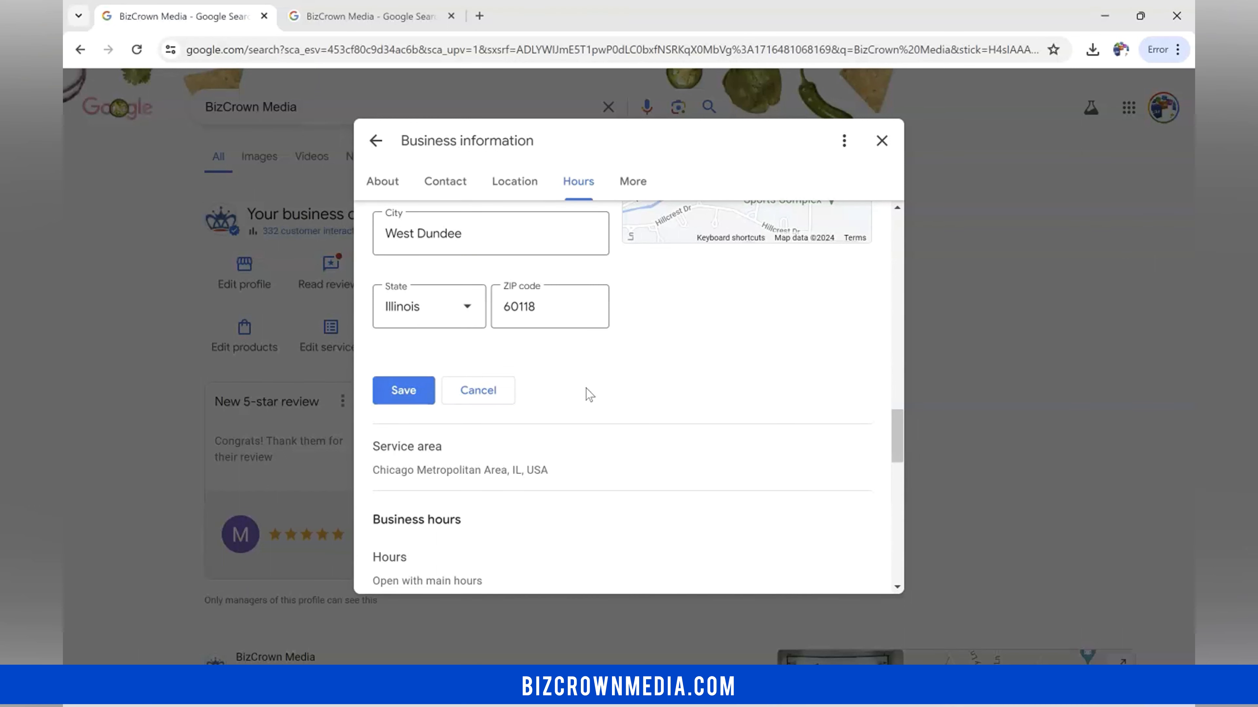
Open the service area for editing and add the suggested areas Algonquin, Lake in the Hills and West Dundee
{"action": "scroll", "coordinate": [589, 395], "scroll_direction": "down", "scroll_amount": 2}
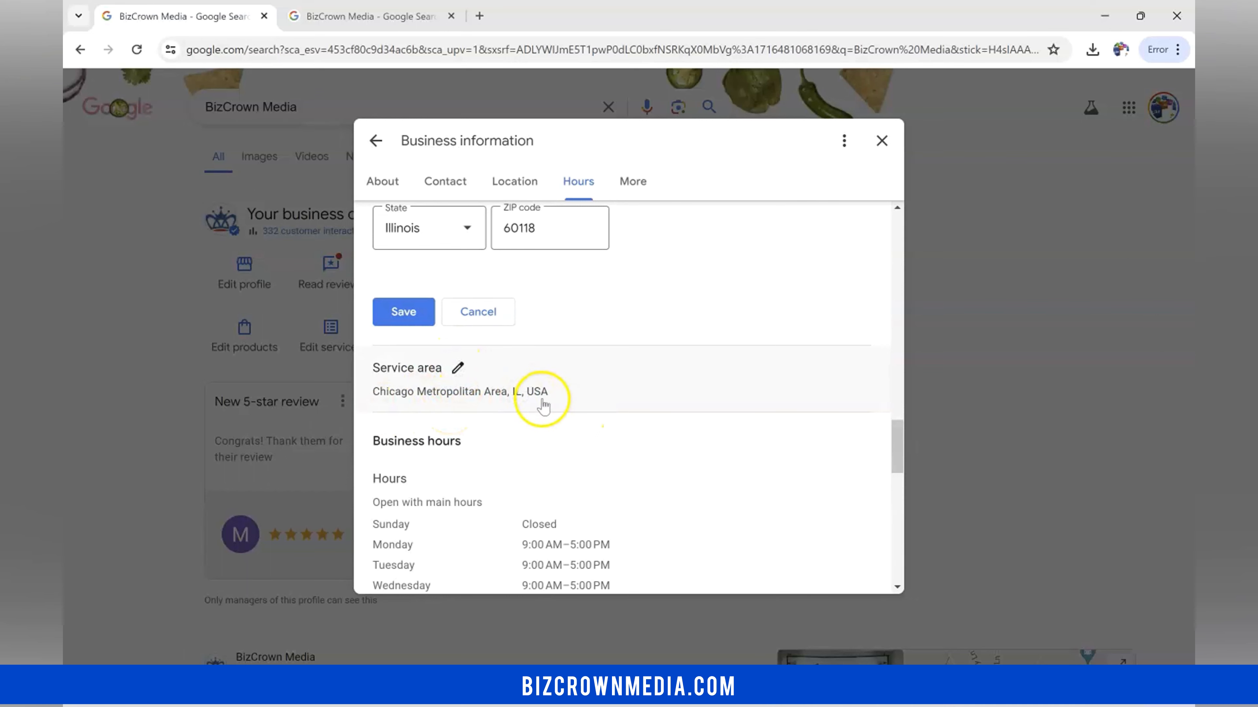
{"action": "left_click", "coordinate": [460, 369]}
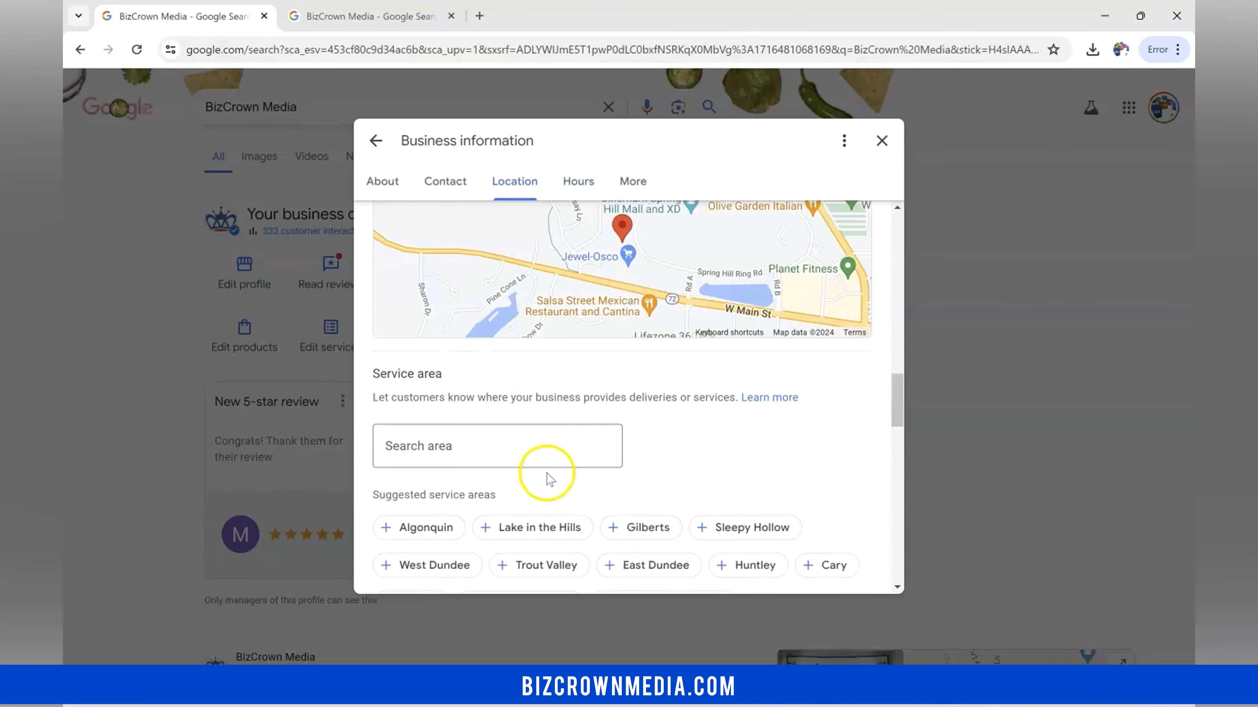
{"action": "scroll", "coordinate": [548, 477], "scroll_direction": "down", "scroll_amount": 3}
{"action": "scroll", "coordinate": [548, 478], "scroll_direction": "up", "scroll_amount": 4}
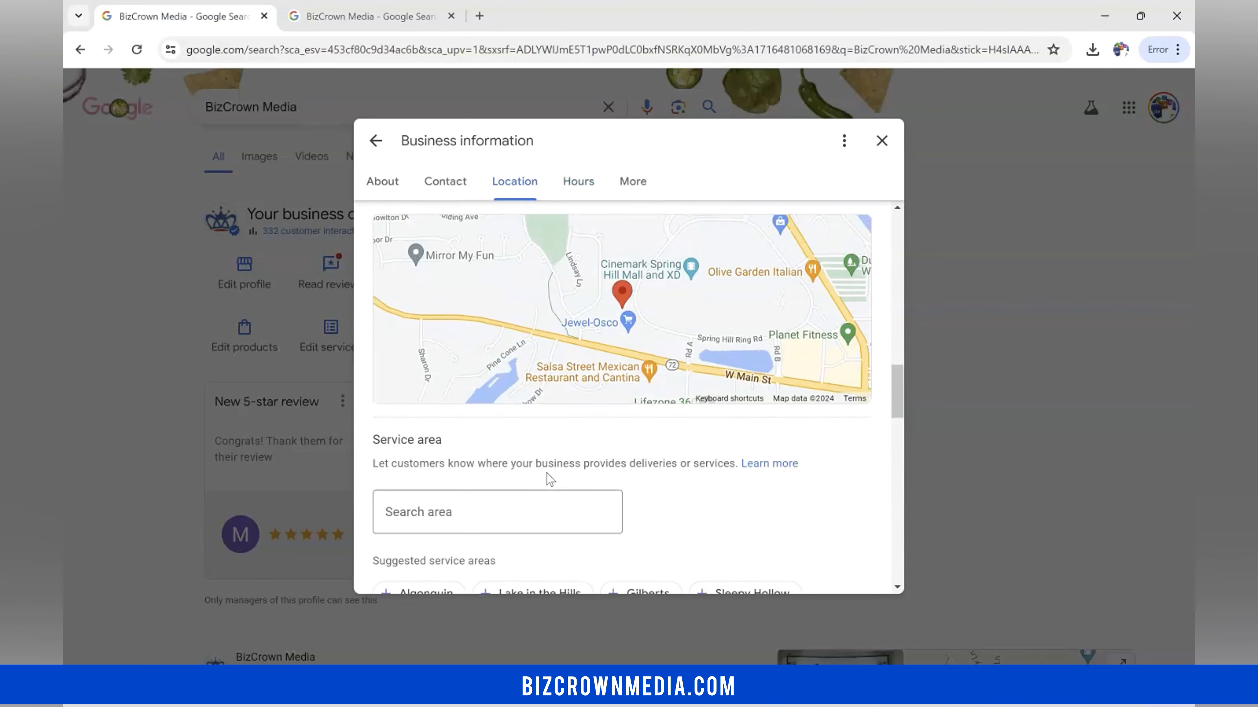
{"action": "scroll", "coordinate": [548, 478], "scroll_direction": "down", "scroll_amount": 4}
{"action": "left_click", "coordinate": [389, 373]}
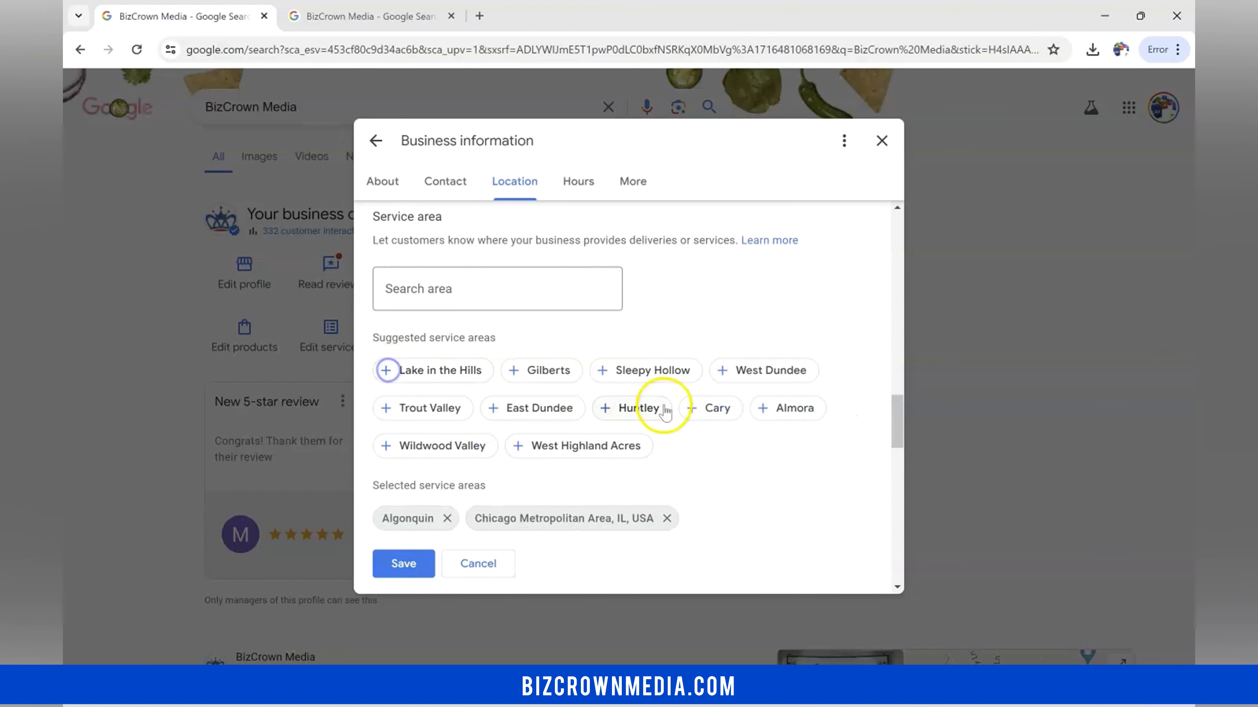
{"action": "left_click", "coordinate": [388, 370]}
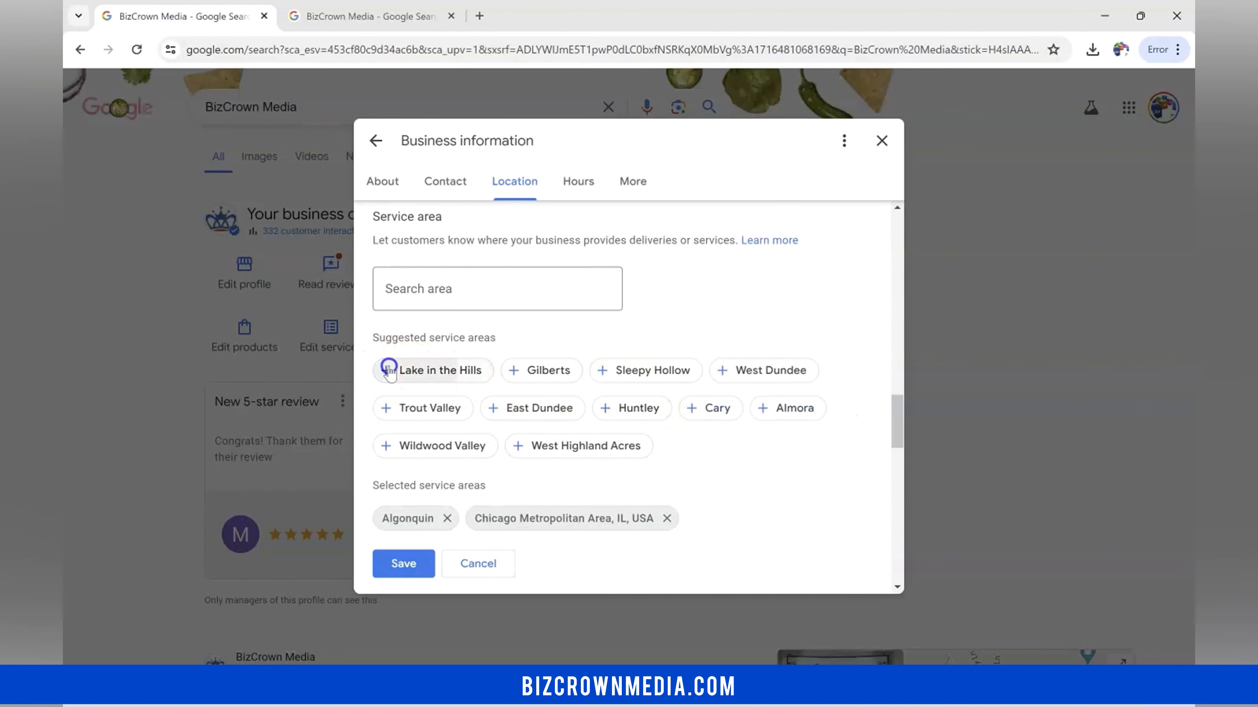
{"action": "left_click", "coordinate": [598, 373]}
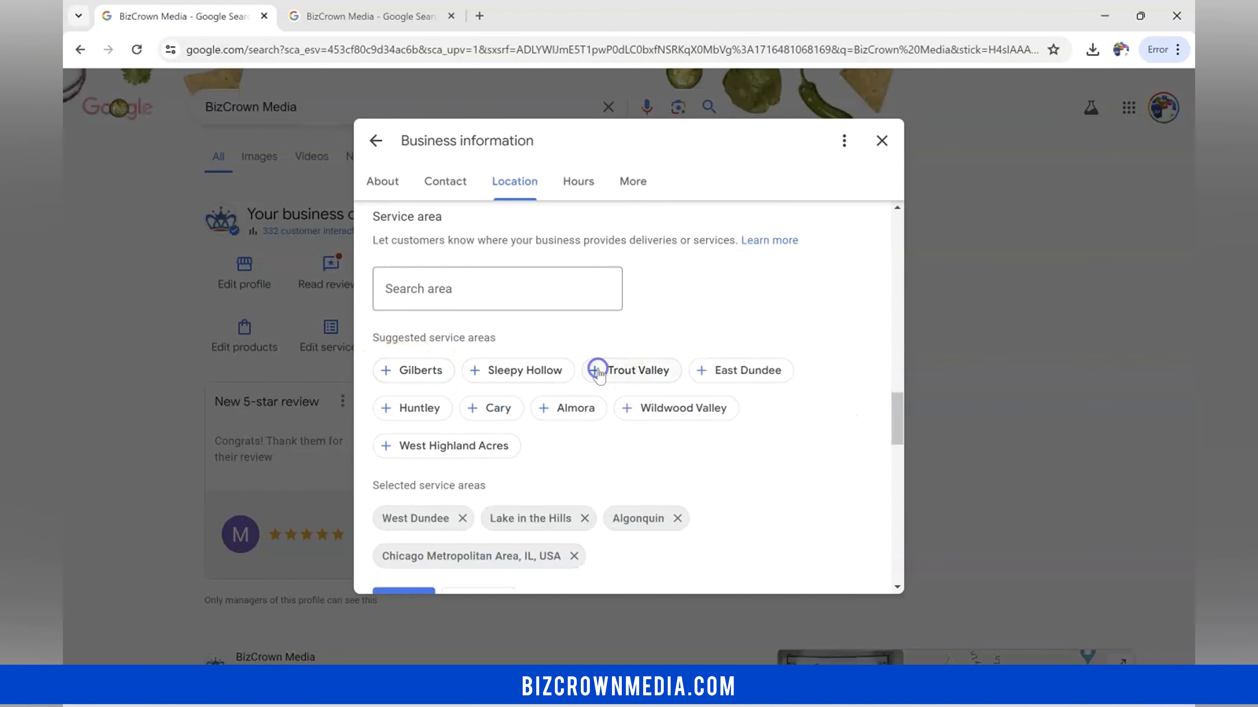
Add Gilberts, East Dundee and Huntley to the selected service areas and save the service area
{"action": "left_click", "coordinate": [387, 371]}
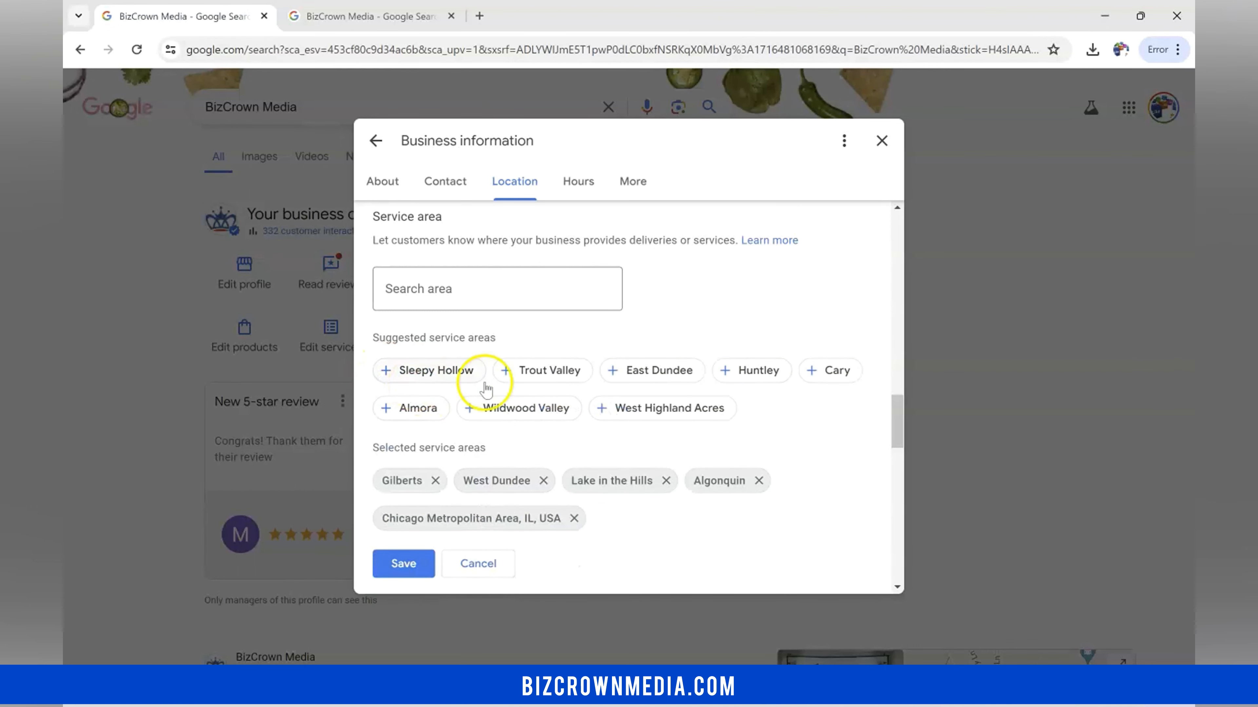
{"action": "left_click", "coordinate": [619, 370]}
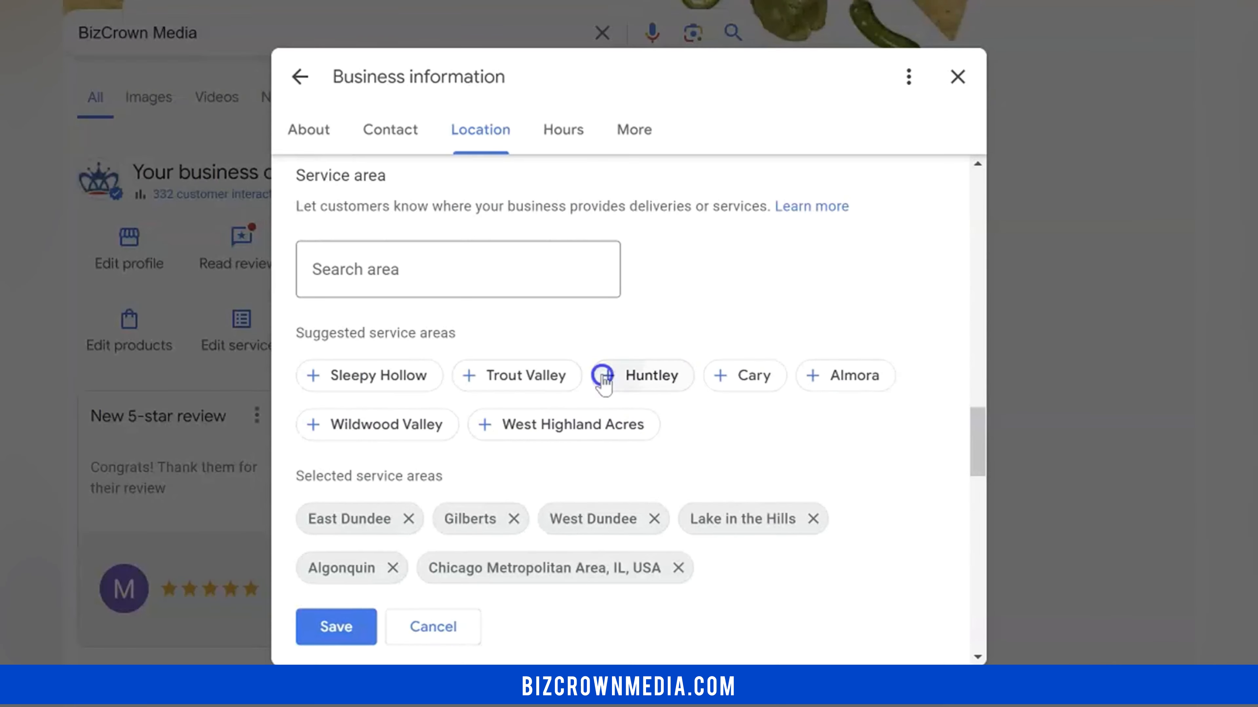
{"action": "left_click", "coordinate": [609, 371]}
{"action": "scroll", "coordinate": [708, 445], "scroll_direction": "down", "scroll_amount": 4}
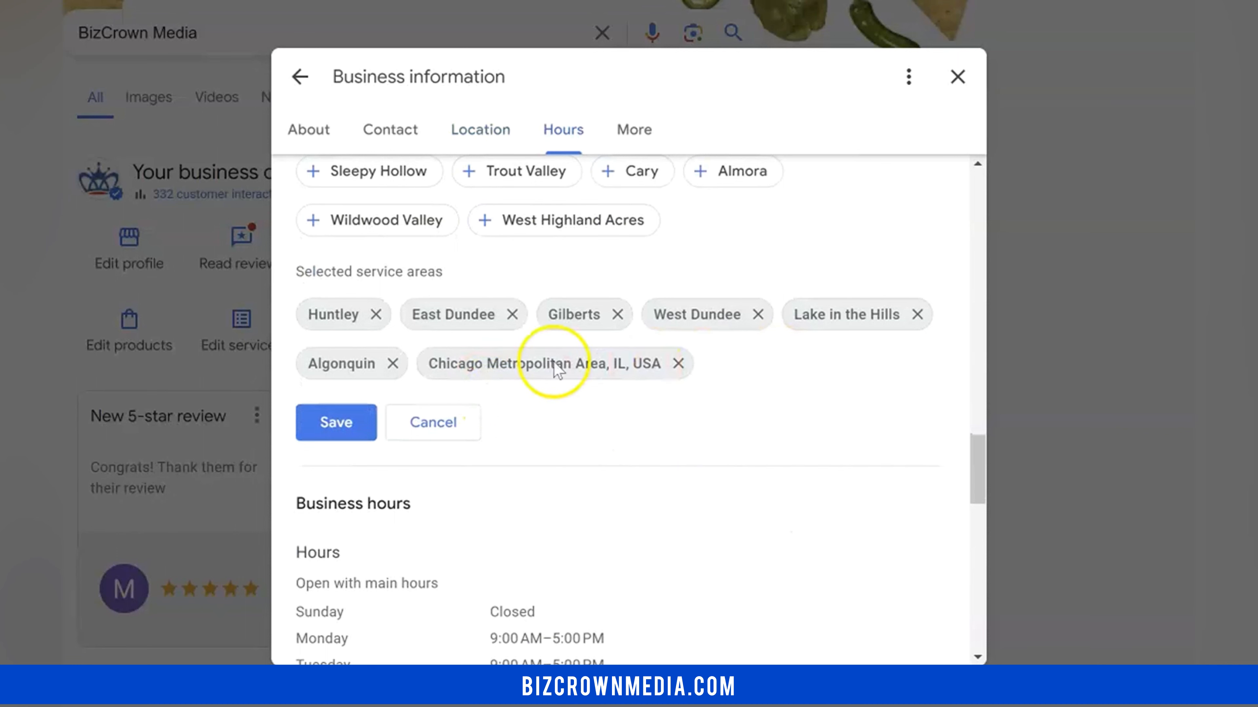
{"action": "scroll", "coordinate": [700, 386], "scroll_direction": "up", "scroll_amount": 2}
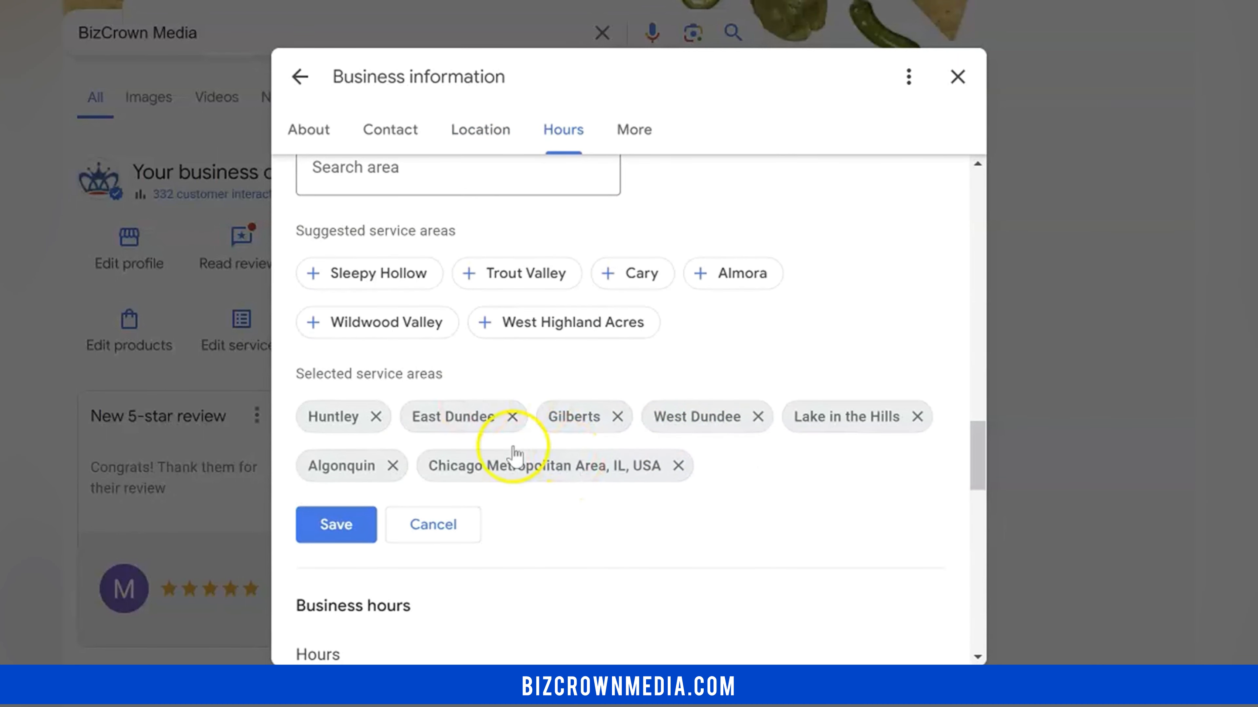
{"action": "left_click", "coordinate": [345, 536]}
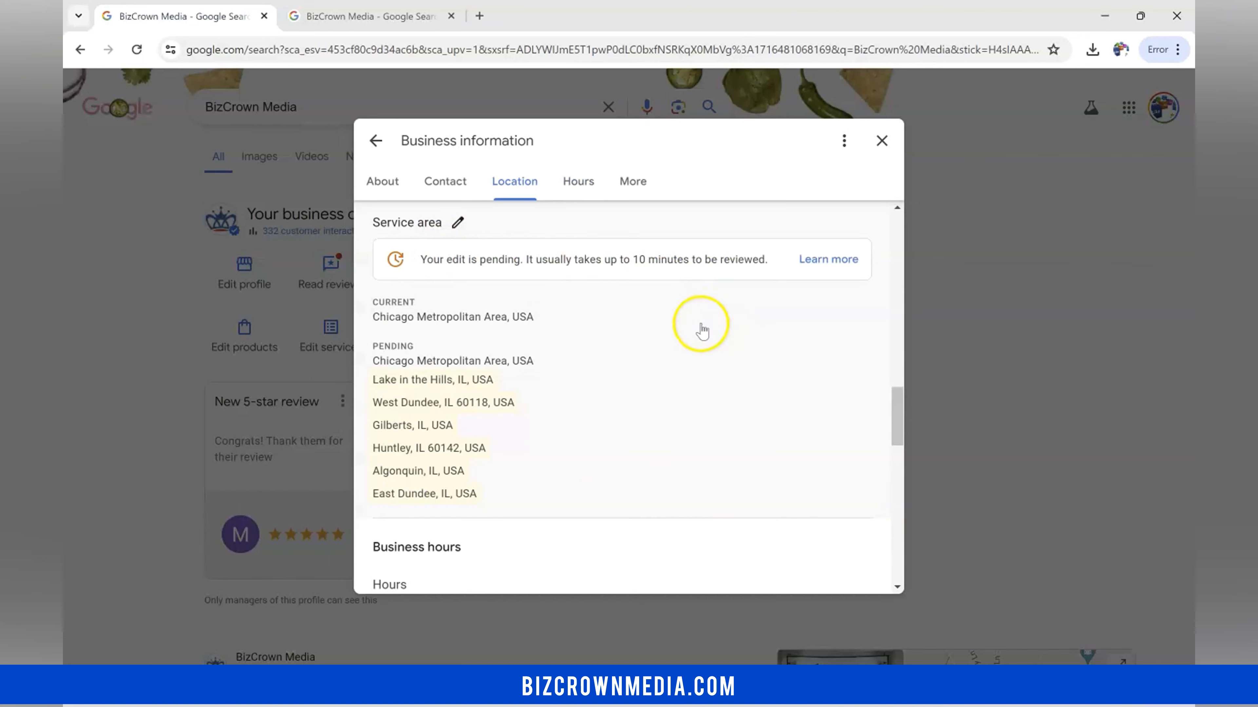
Review the weekly business hours and open the special hours to check the listed public holidays
{"action": "scroll", "coordinate": [708, 347], "scroll_direction": "down", "scroll_amount": 3}
{"action": "scroll", "coordinate": [723, 382], "scroll_direction": "down", "scroll_amount": 3}
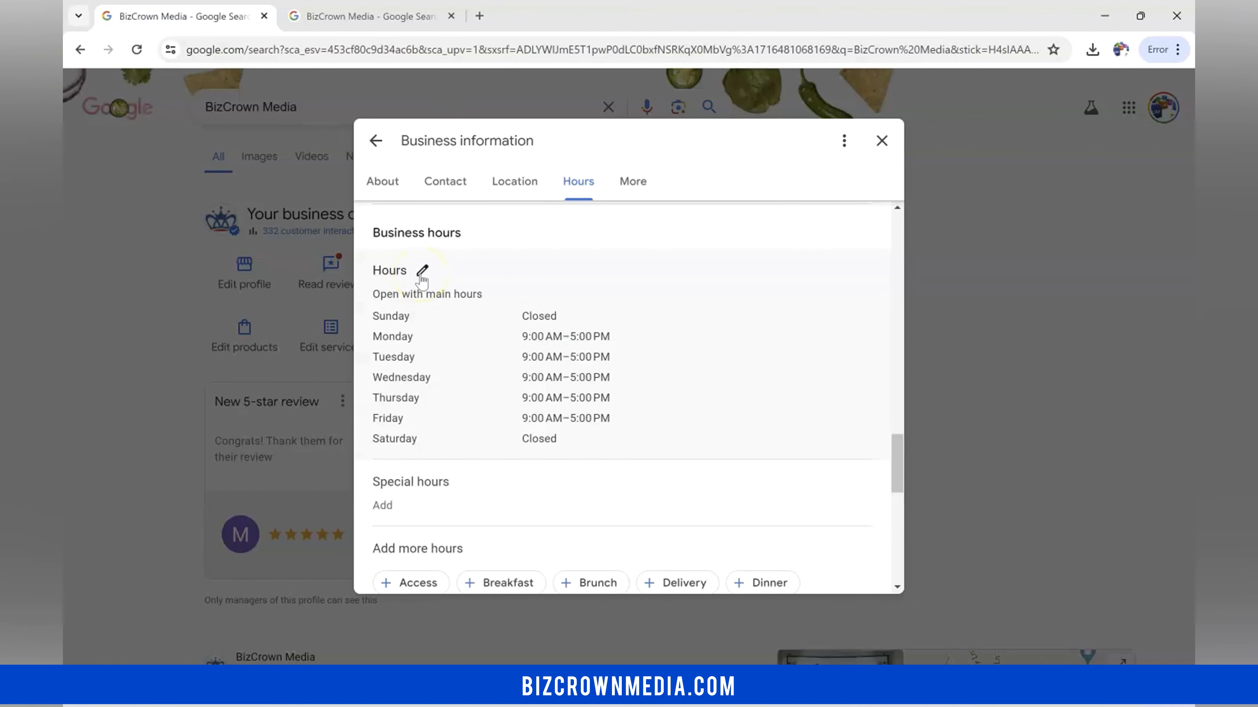
{"action": "left_click", "coordinate": [463, 482]}
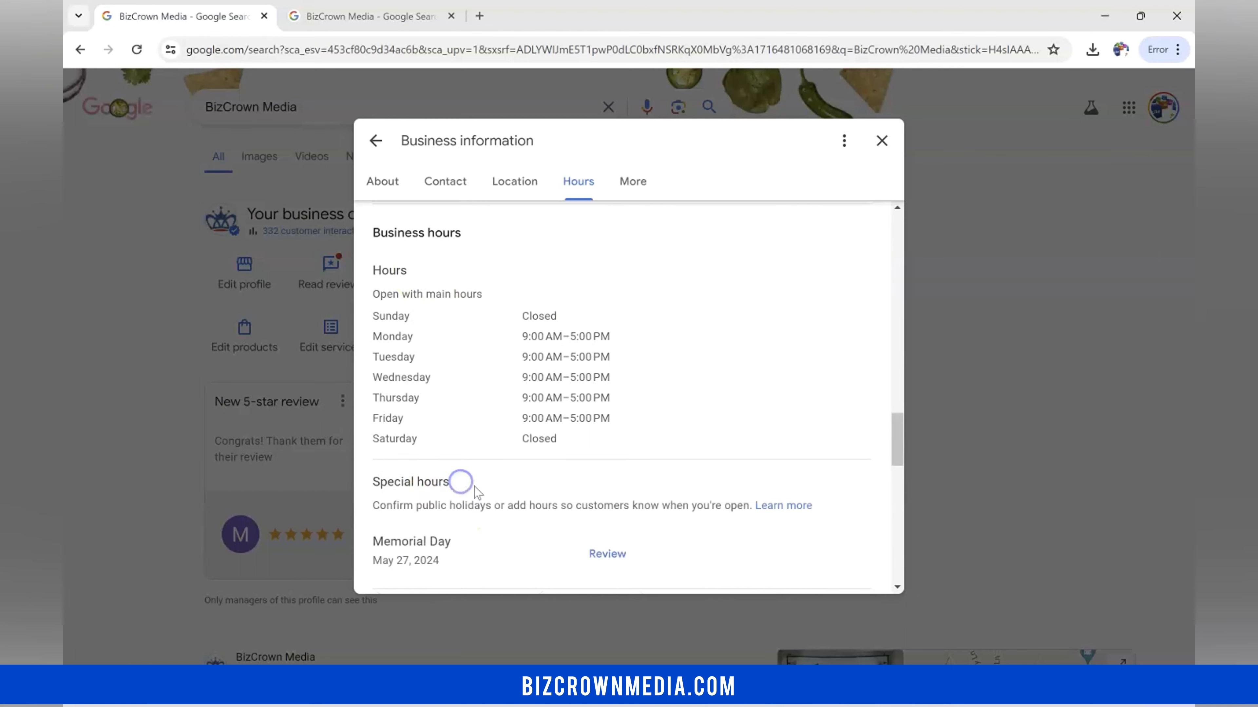
{"action": "scroll", "coordinate": [547, 499], "scroll_direction": "down", "scroll_amount": 3}
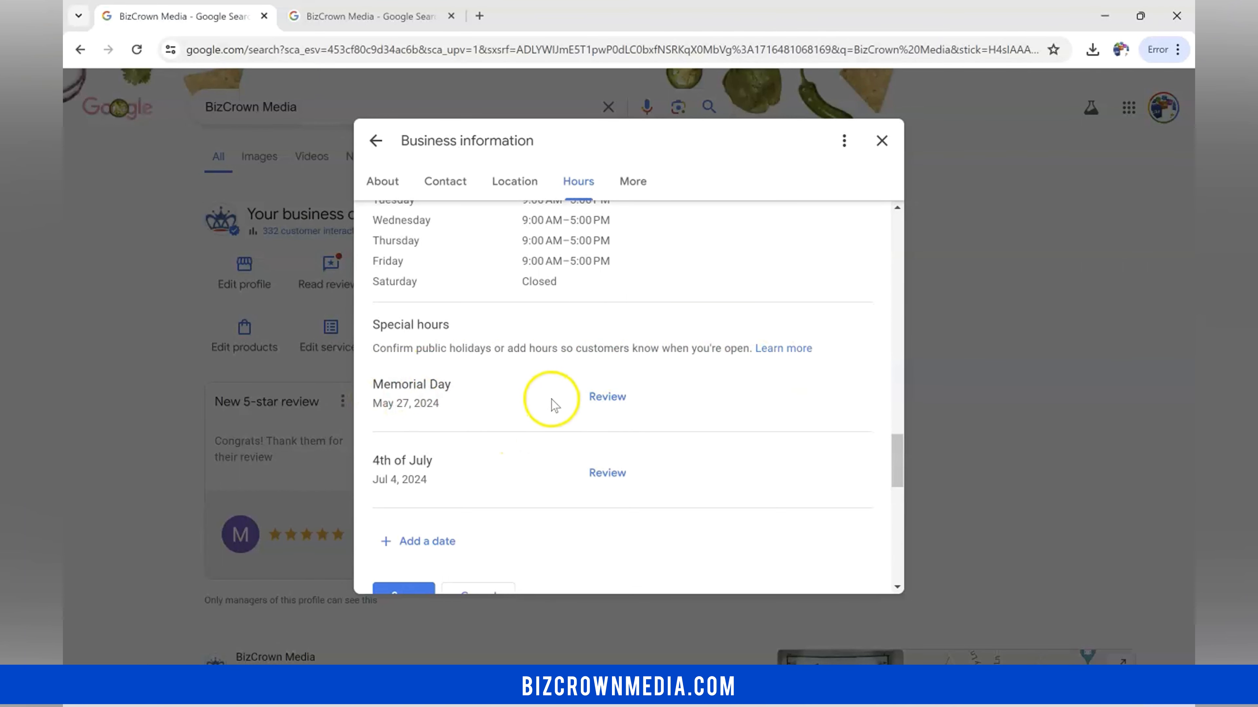
{"action": "scroll", "coordinate": [594, 478], "scroll_direction": "down", "scroll_amount": 3}
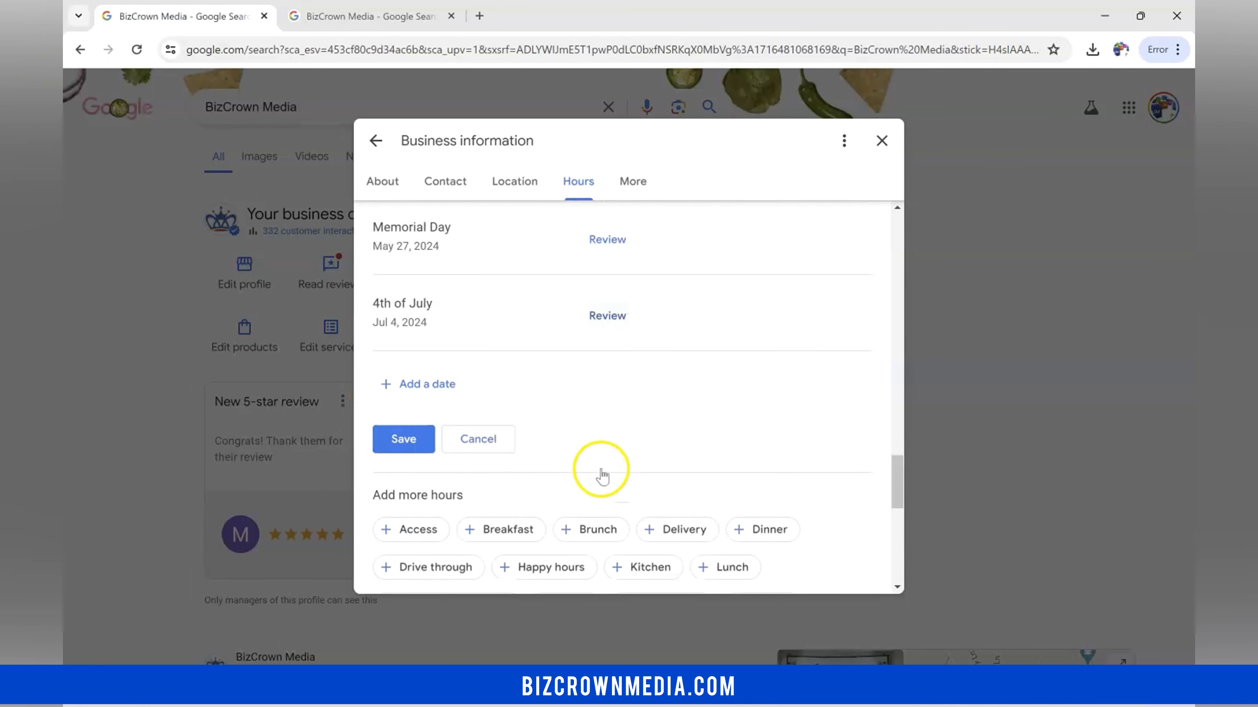
Examine the additional hours types that can be added and compare them with the regular and special hours
{"action": "scroll", "coordinate": [595, 458], "scroll_direction": "down", "scroll_amount": 5}
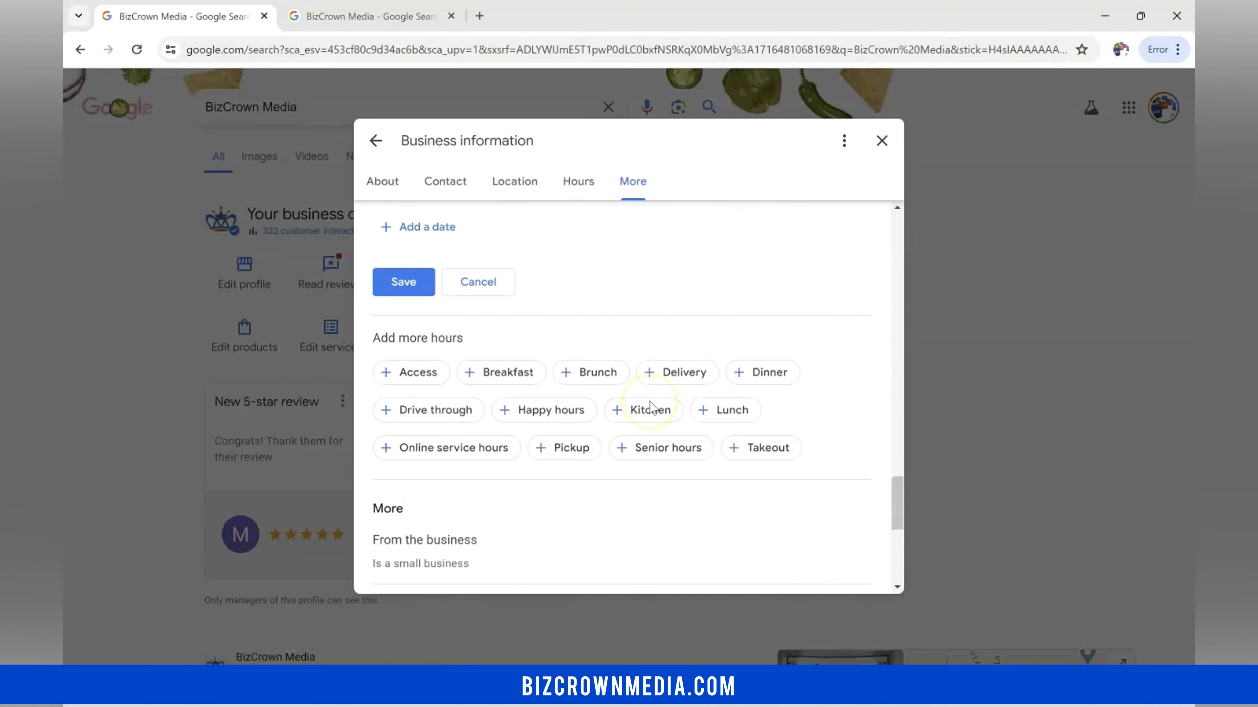
{"action": "scroll", "coordinate": [660, 424], "scroll_direction": "up", "scroll_amount": 5}
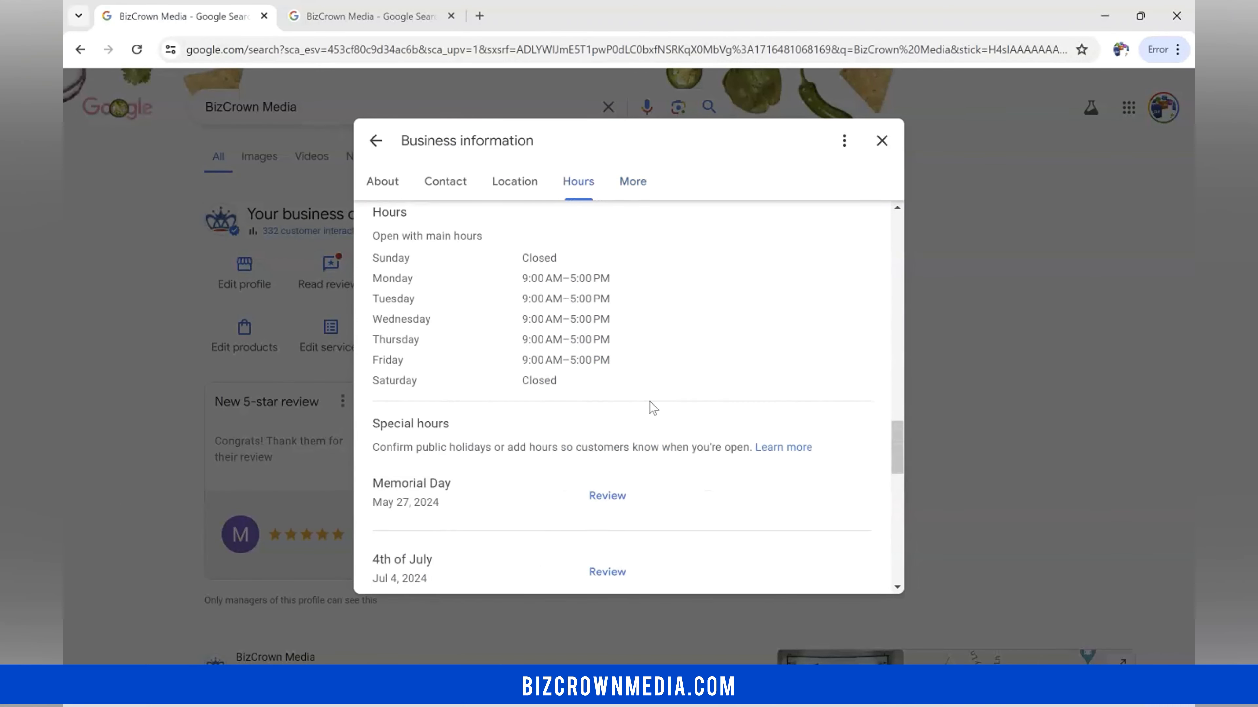
{"action": "scroll", "coordinate": [651, 409], "scroll_direction": "up", "scroll_amount": 3}
{"action": "scroll", "coordinate": [651, 409], "scroll_direction": "down", "scroll_amount": 10}
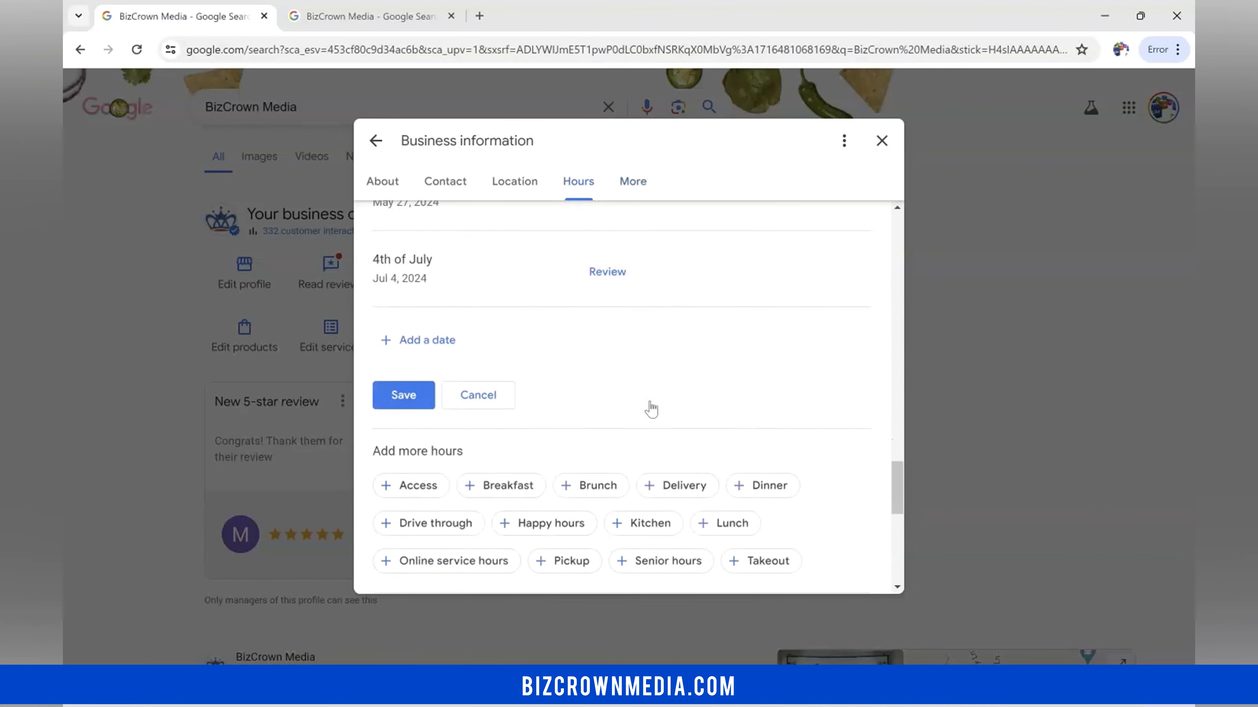
{"action": "scroll", "coordinate": [651, 409], "scroll_direction": "up", "scroll_amount": 2}
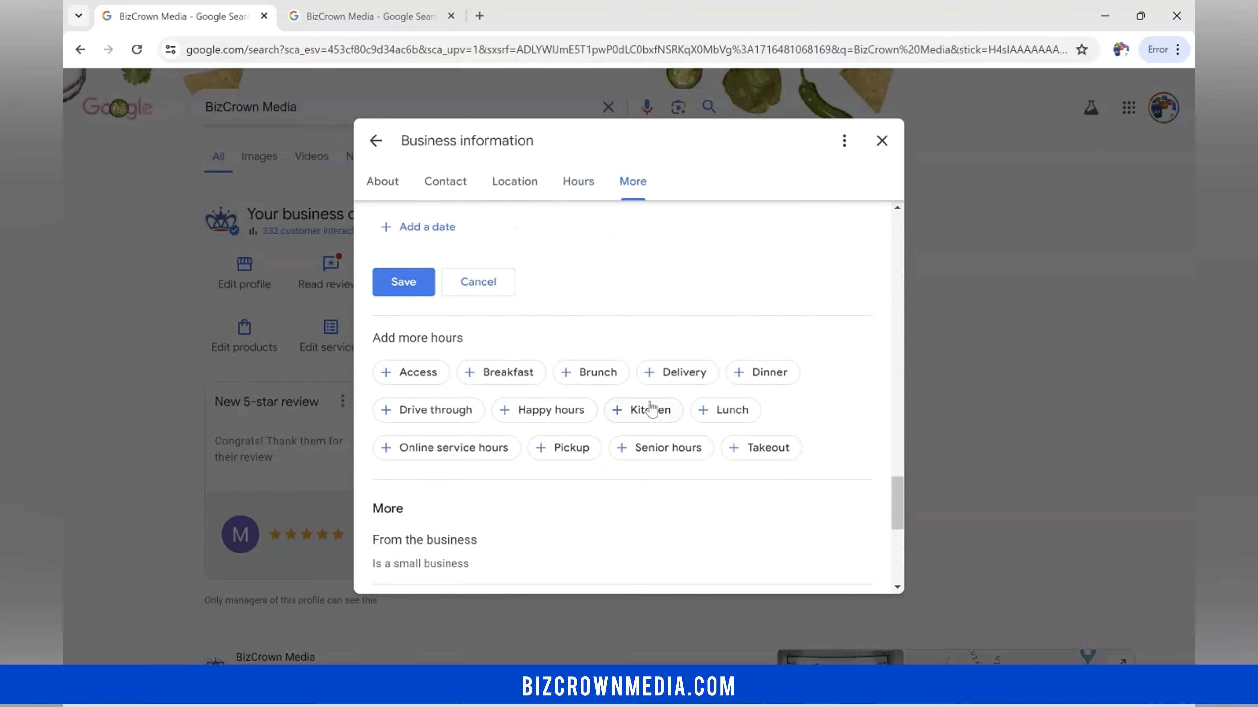
Open the From the business attributes and review the ownership identity and small business options
{"action": "scroll", "coordinate": [651, 409], "scroll_direction": "down", "scroll_amount": 3}
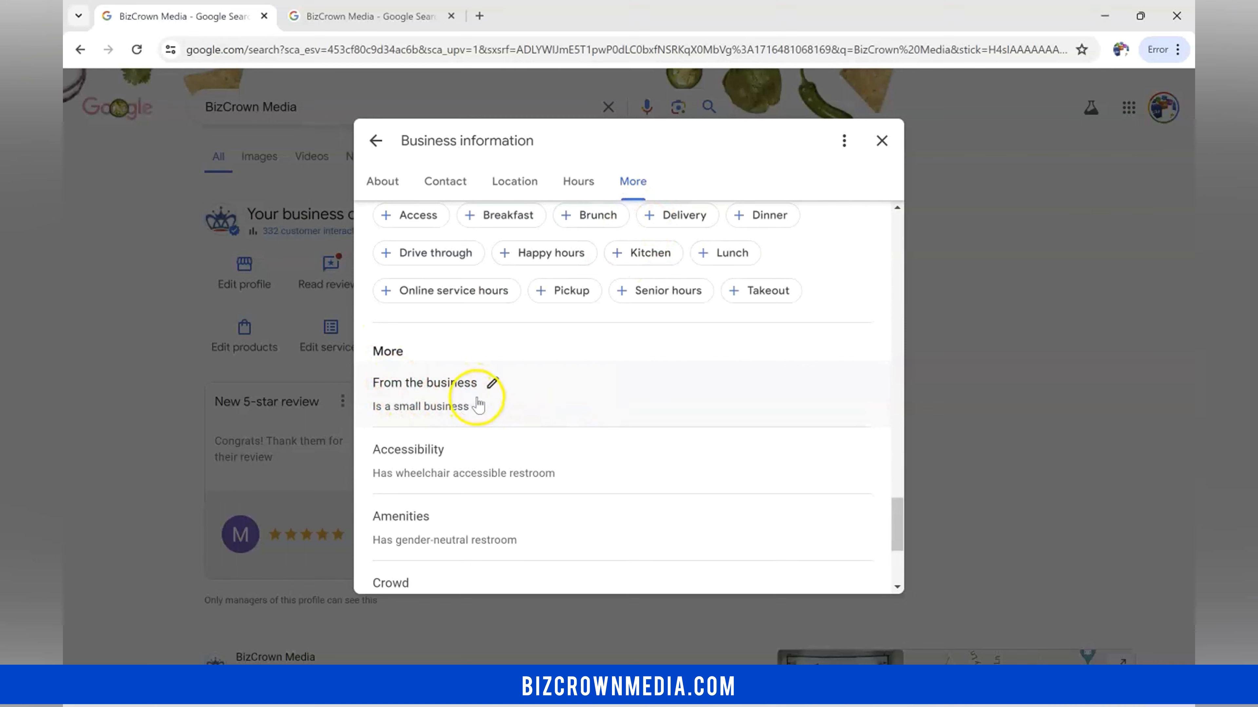
{"action": "left_click", "coordinate": [492, 384]}
{"action": "scroll", "coordinate": [711, 497], "scroll_direction": "down", "scroll_amount": 1}
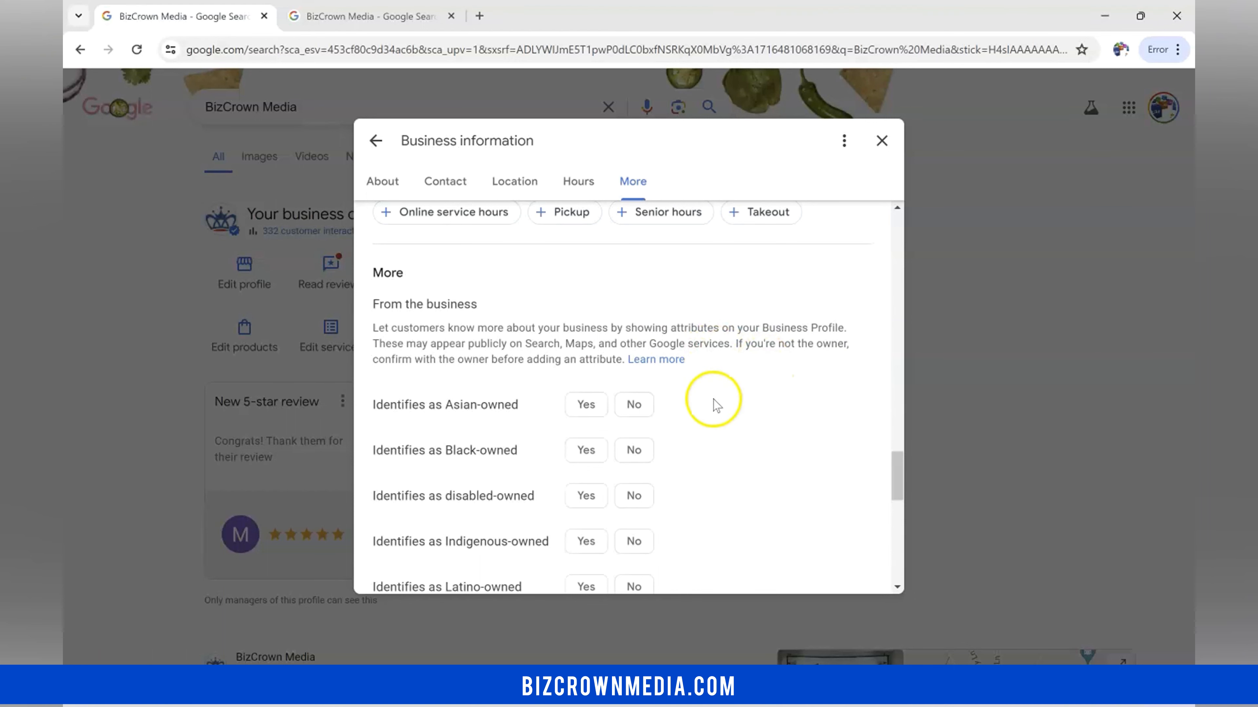
{"action": "scroll", "coordinate": [723, 404], "scroll_direction": "down", "scroll_amount": 3}
{"action": "scroll", "coordinate": [730, 408], "scroll_direction": "up", "scroll_amount": 3}
{"action": "scroll", "coordinate": [730, 407], "scroll_direction": "down", "scroll_amount": 3}
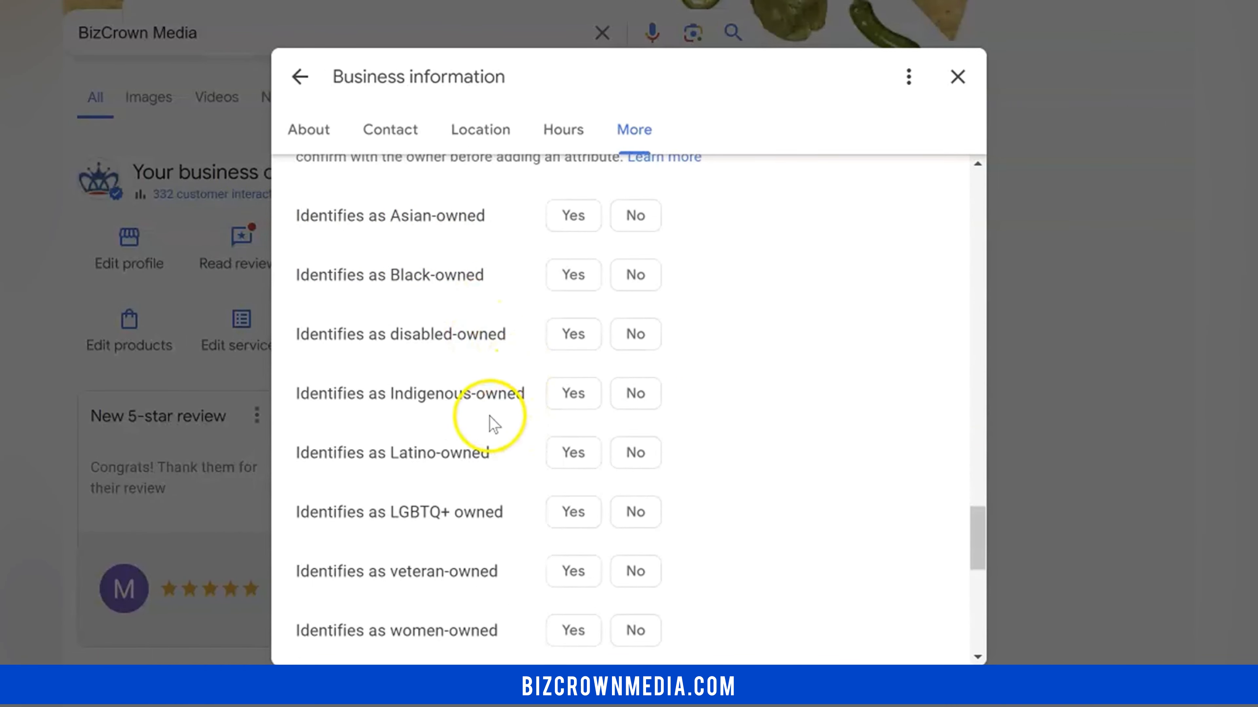
{"action": "scroll", "coordinate": [490, 418], "scroll_direction": "down", "scroll_amount": 2}
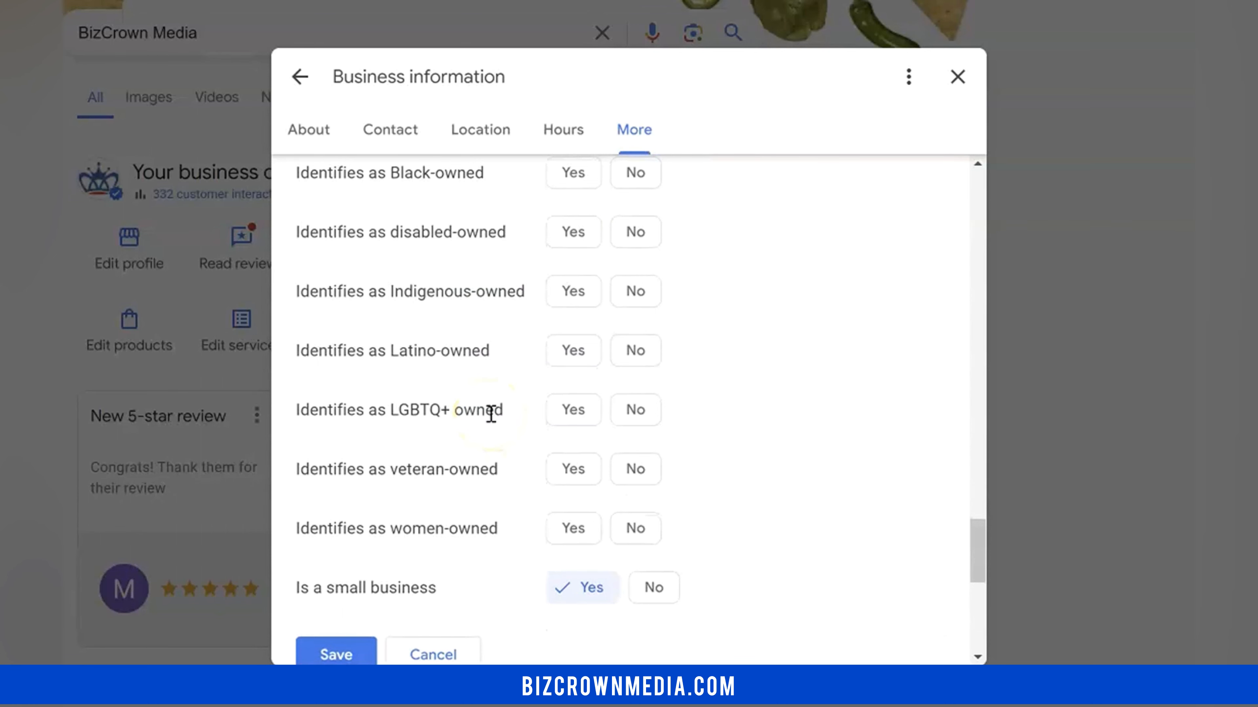
{"action": "scroll", "coordinate": [491, 415], "scroll_direction": "down", "scroll_amount": 2}
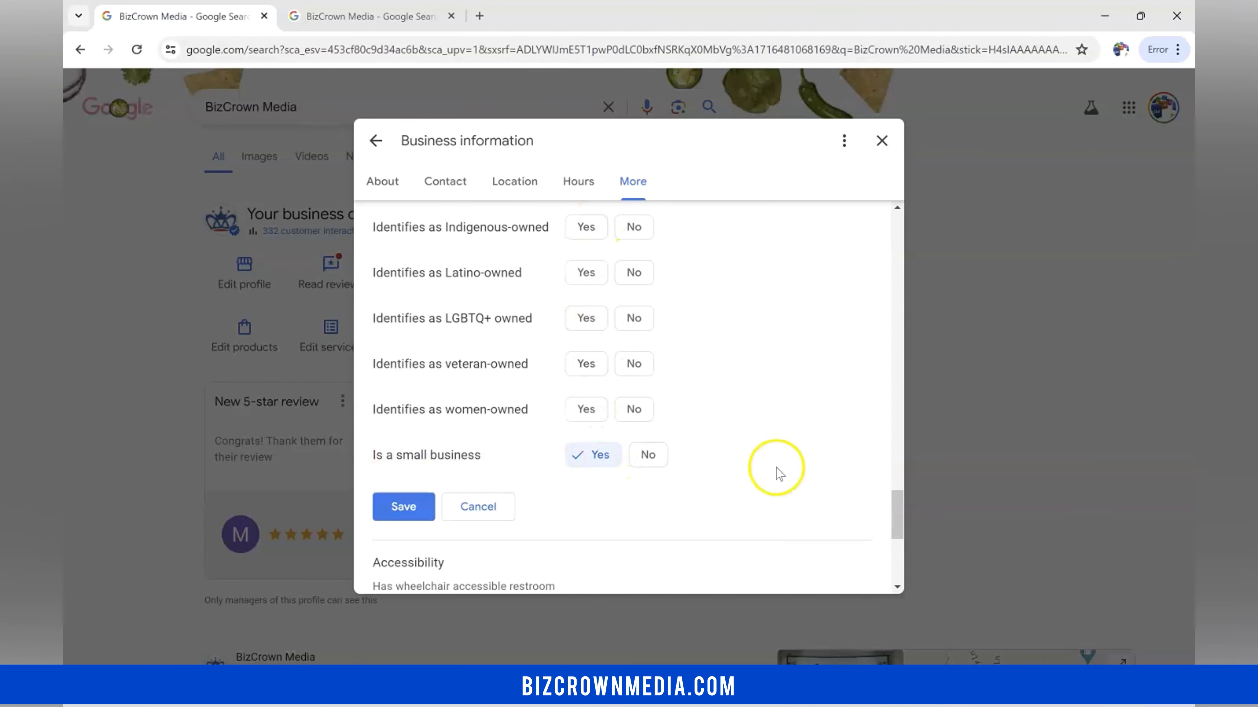
Open the Accessibility attributes and check the wheelchair accessible restroom and seating options
{"action": "scroll", "coordinate": [758, 464], "scroll_direction": "down", "scroll_amount": 5}
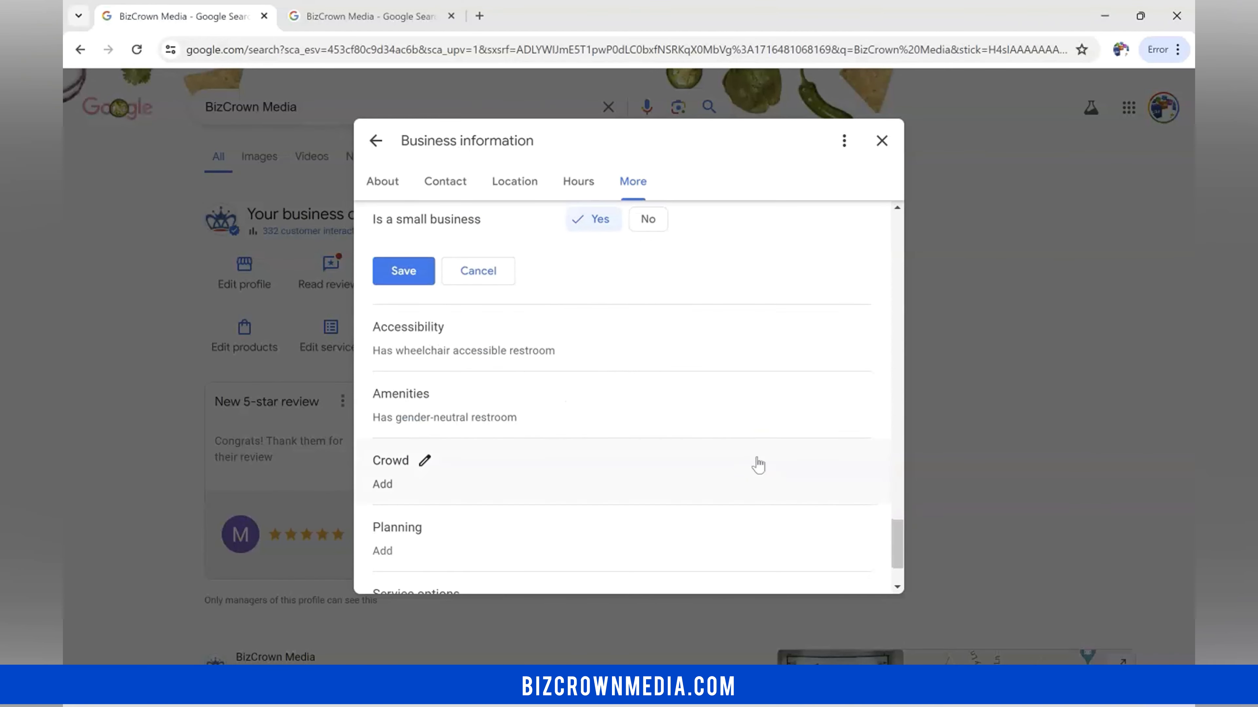
{"action": "left_click", "coordinate": [455, 327]}
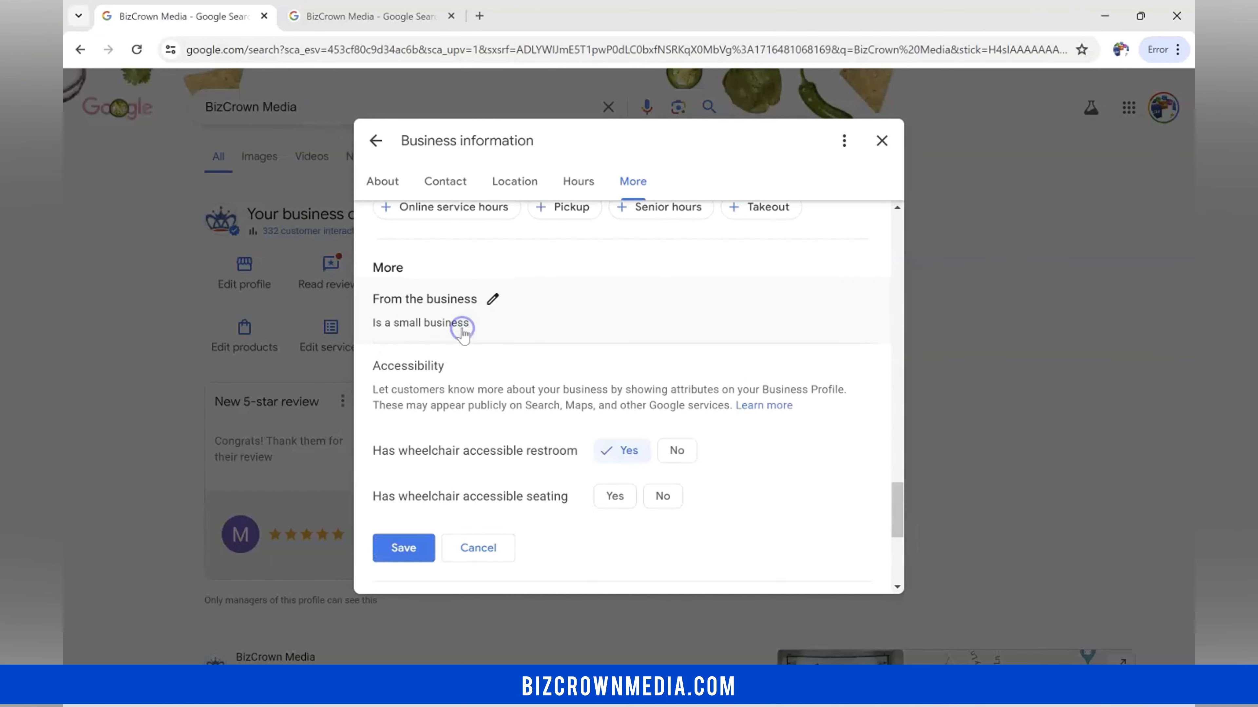
{"action": "left_click", "coordinate": [624, 430]}
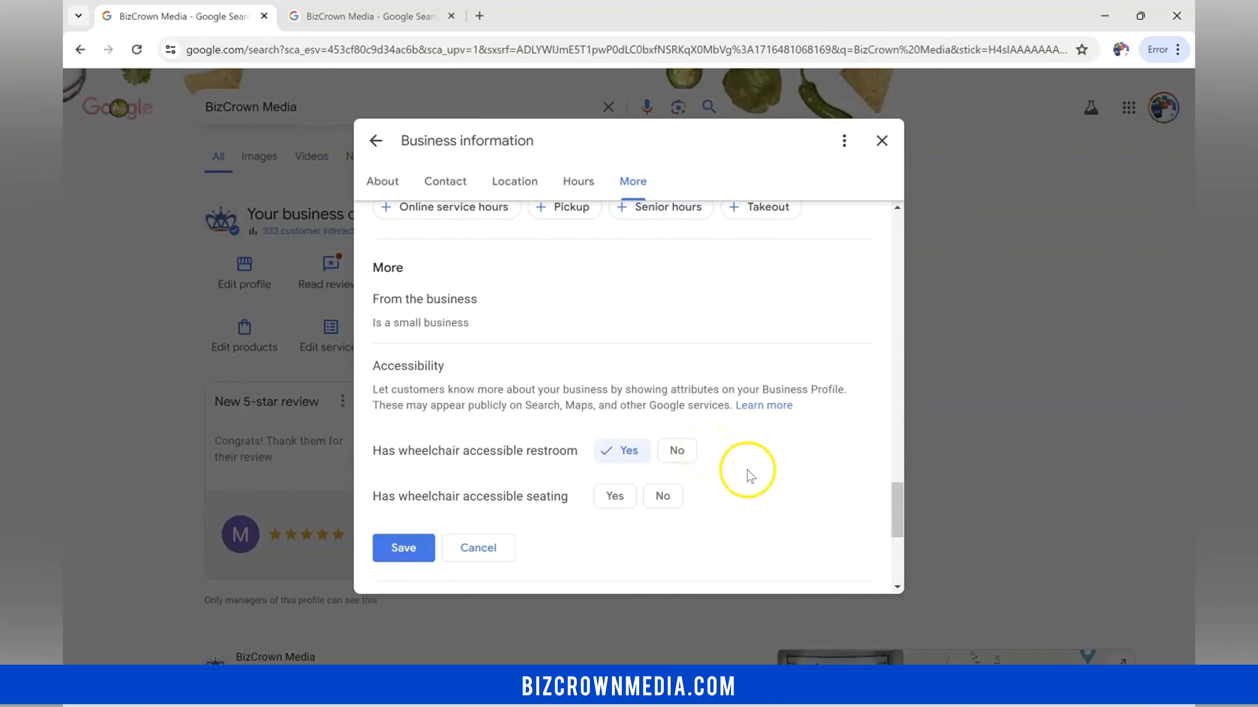
Open the Amenities attributes and check the gender-neutral restroom option
{"action": "scroll", "coordinate": [750, 475], "scroll_direction": "down", "scroll_amount": 5}
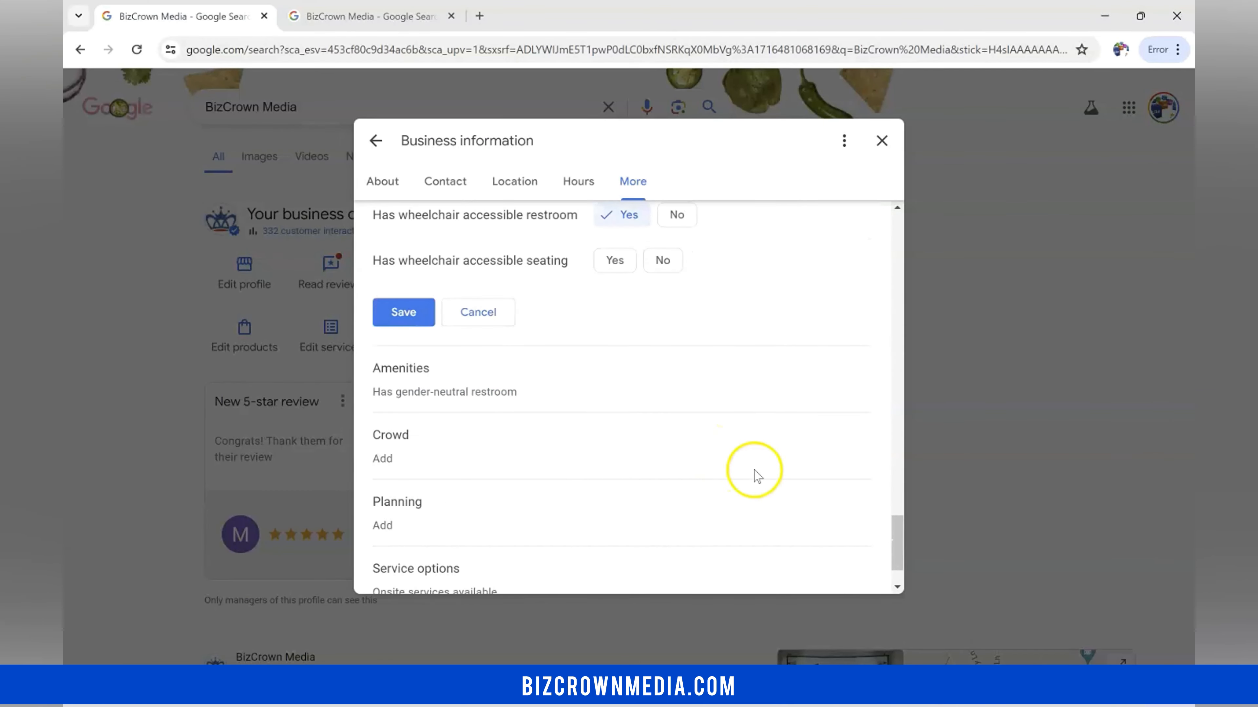
{"action": "left_click", "coordinate": [450, 299]}
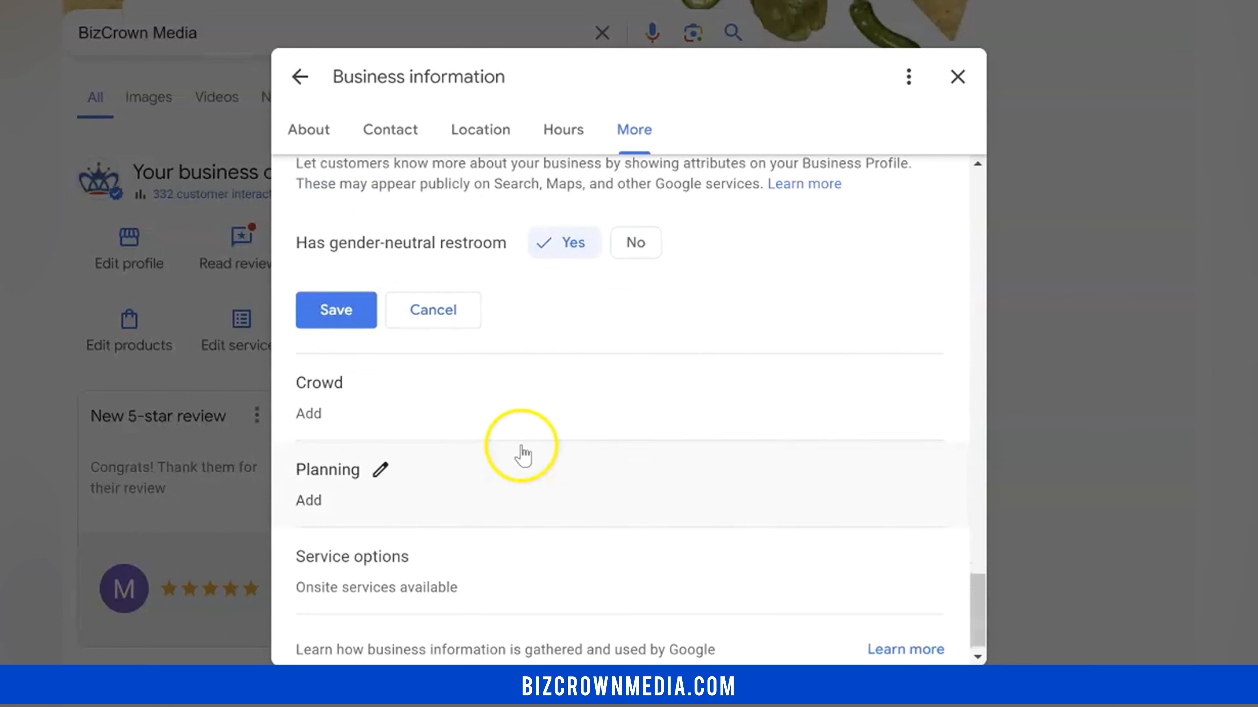
{"action": "scroll", "coordinate": [520, 450], "scroll_direction": "up", "scroll_amount": 4}
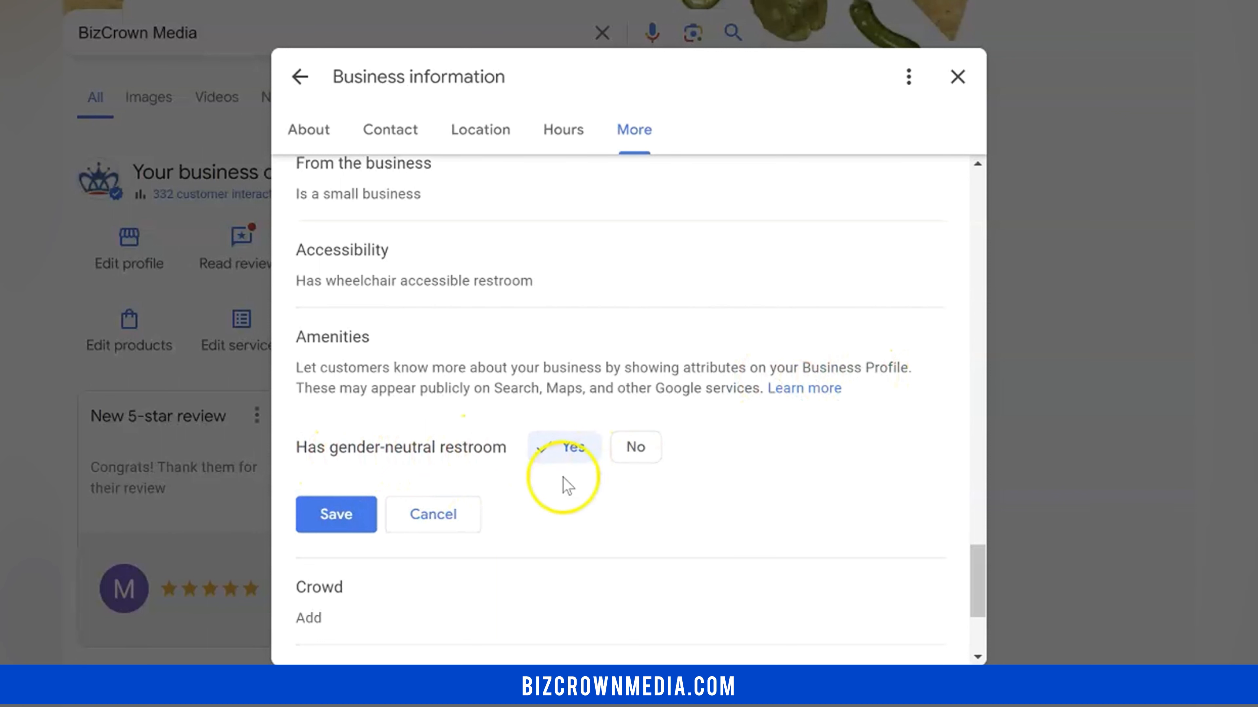
{"action": "scroll", "coordinate": [673, 533], "scroll_direction": "down", "scroll_amount": 3}
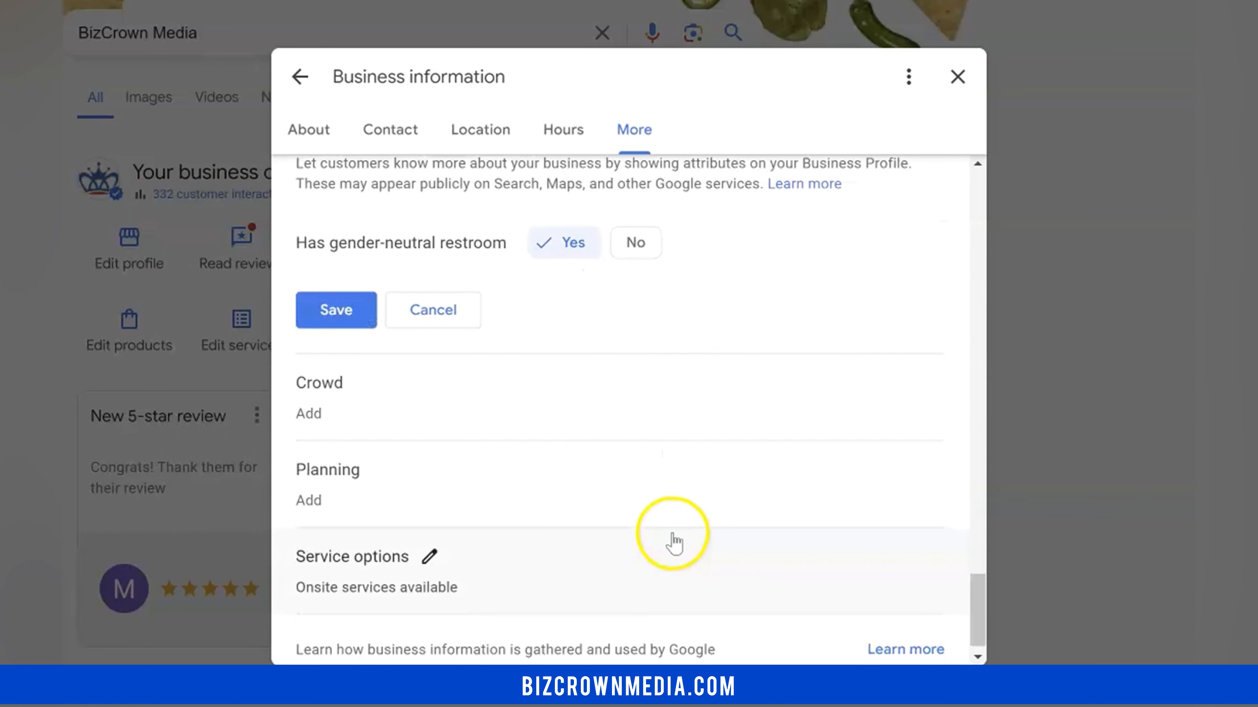
Review the Crowd attributes, and open the Planning attributes to check the appointment requirement option
{"action": "left_click", "coordinate": [369, 389]}
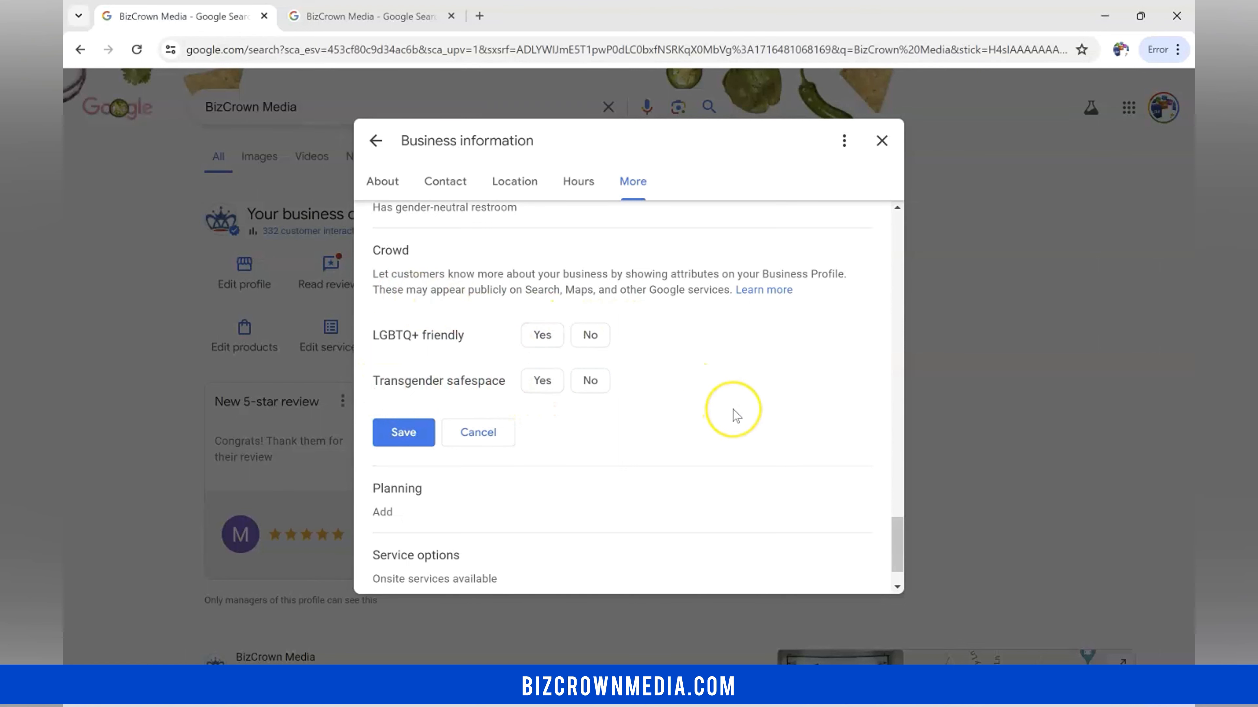
{"action": "scroll", "coordinate": [736, 415], "scroll_direction": "down", "scroll_amount": 1}
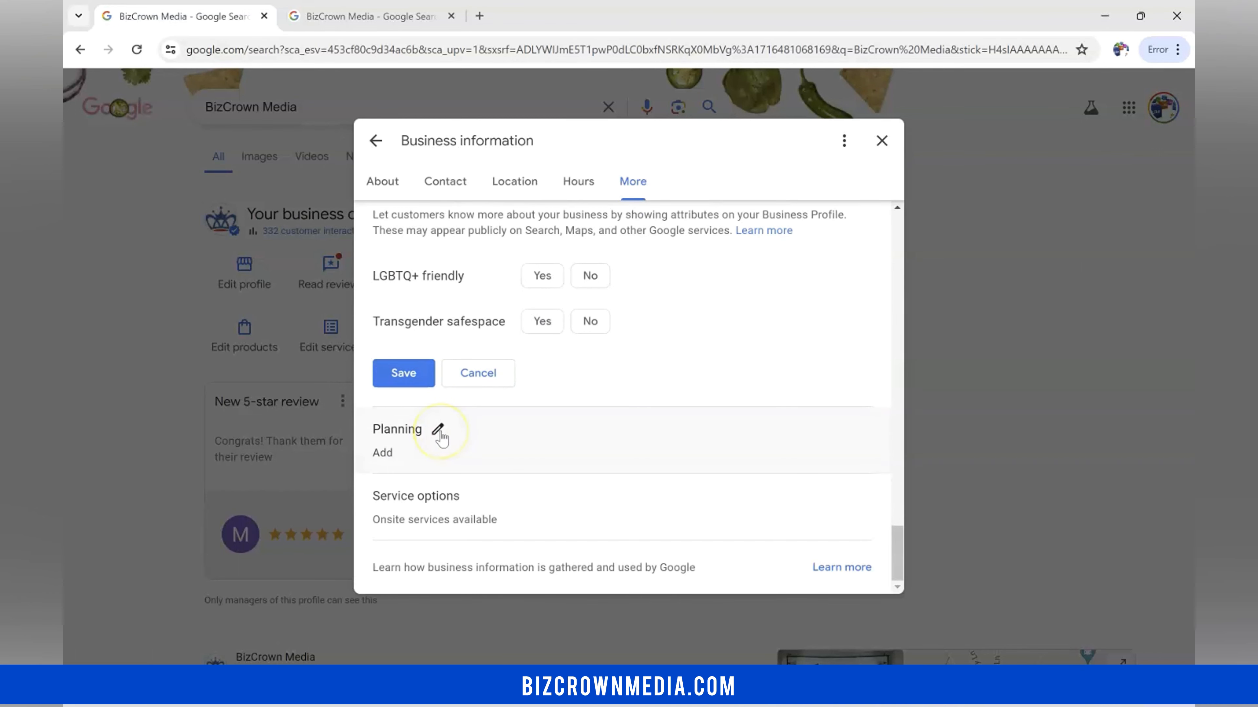
{"action": "left_click", "coordinate": [438, 431]}
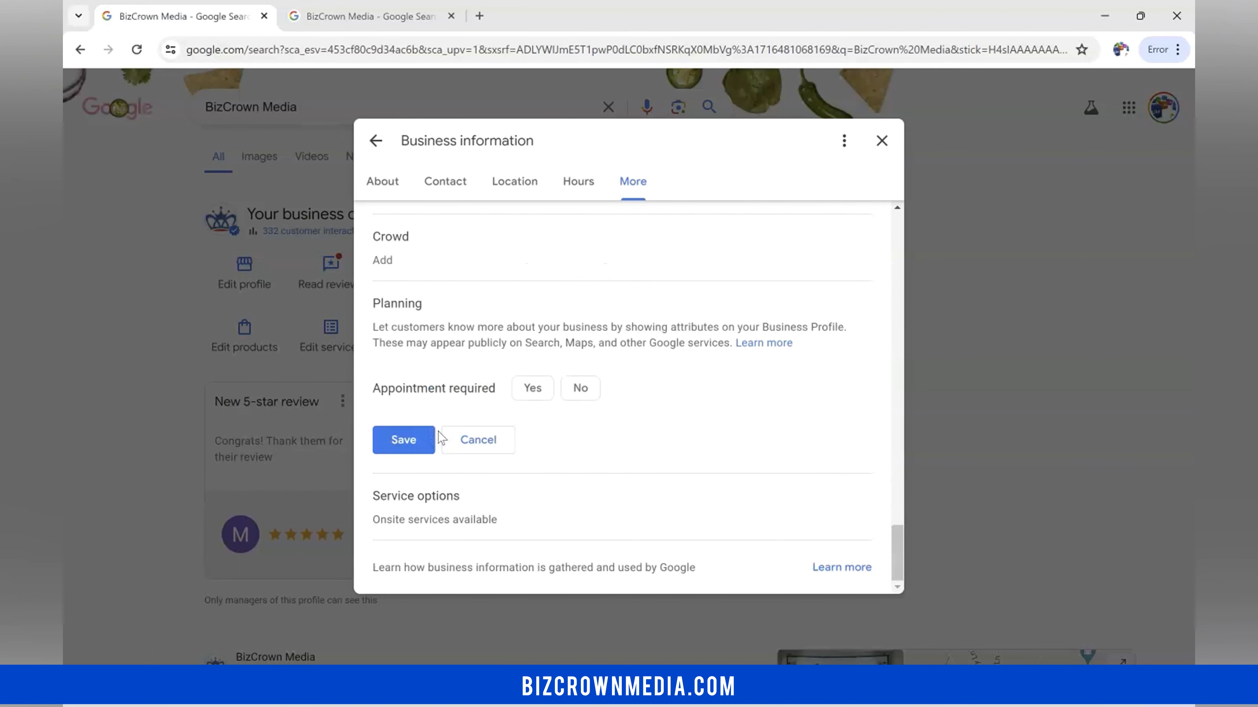
{"action": "left_click", "coordinate": [550, 395]}
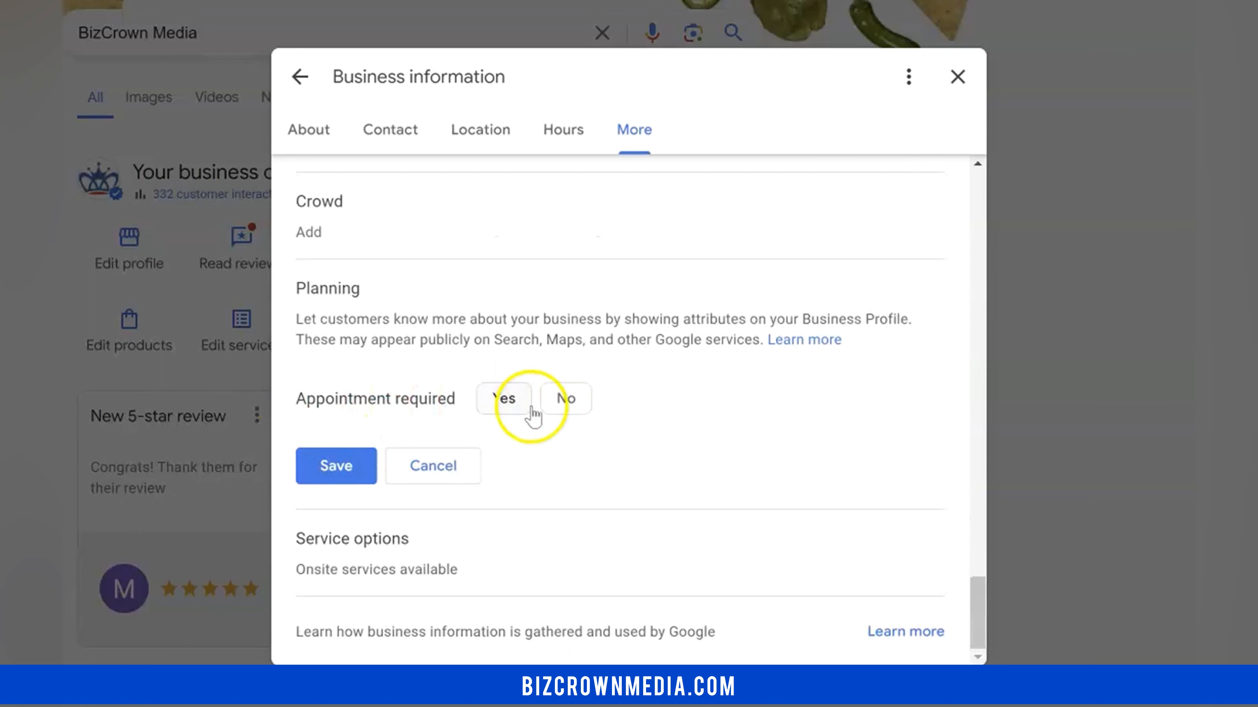
Set Appointment required to Yes in the Planning attributes and save the change
{"action": "left_click", "coordinate": [511, 405]}
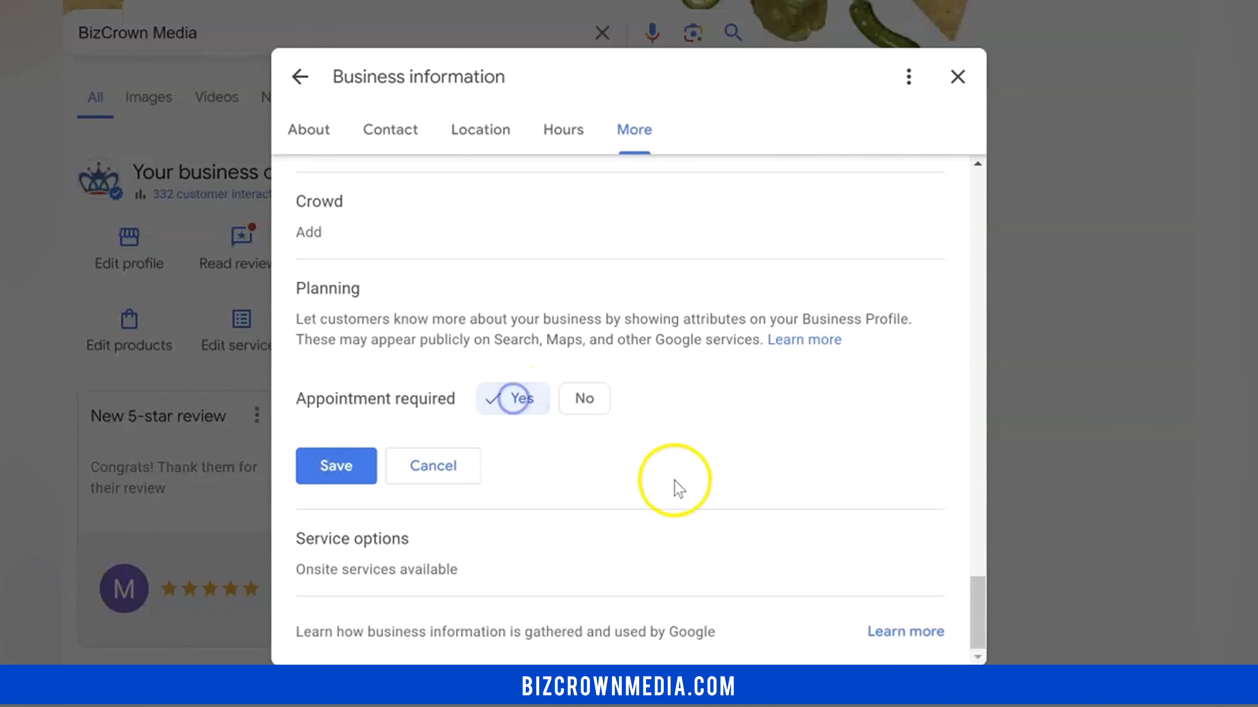
{"action": "left_click", "coordinate": [334, 468]}
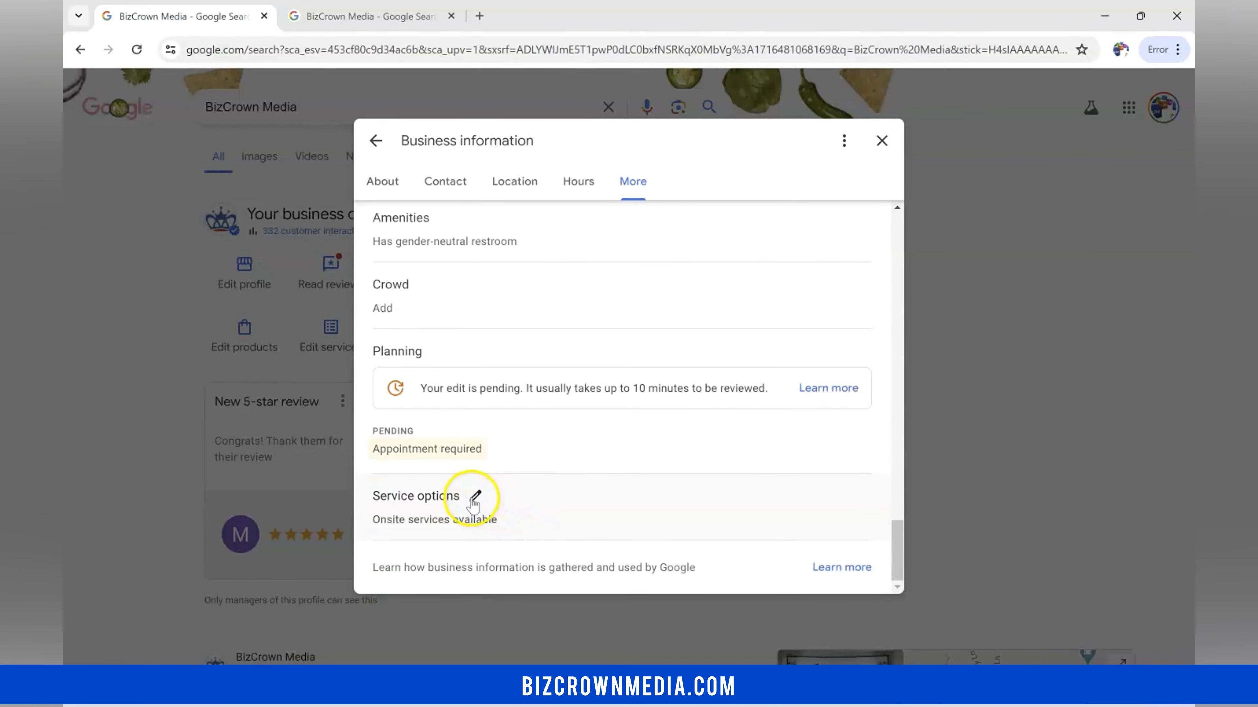
Open the Service options attributes for editing and set Offers online appointments to Yes, keeping Onsite services available at Yes
{"action": "left_click", "coordinate": [475, 496]}
{"action": "scroll", "coordinate": [576, 500], "scroll_direction": "down", "scroll_amount": 3}
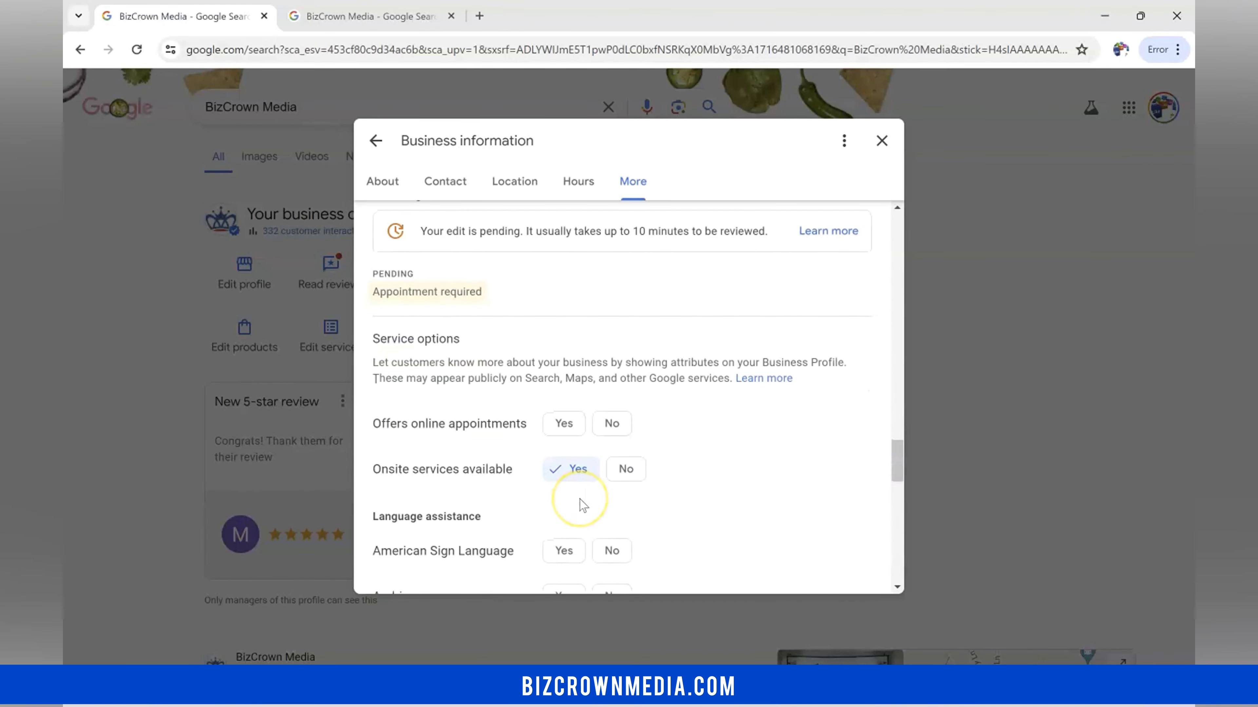
{"action": "left_click", "coordinate": [585, 478]}
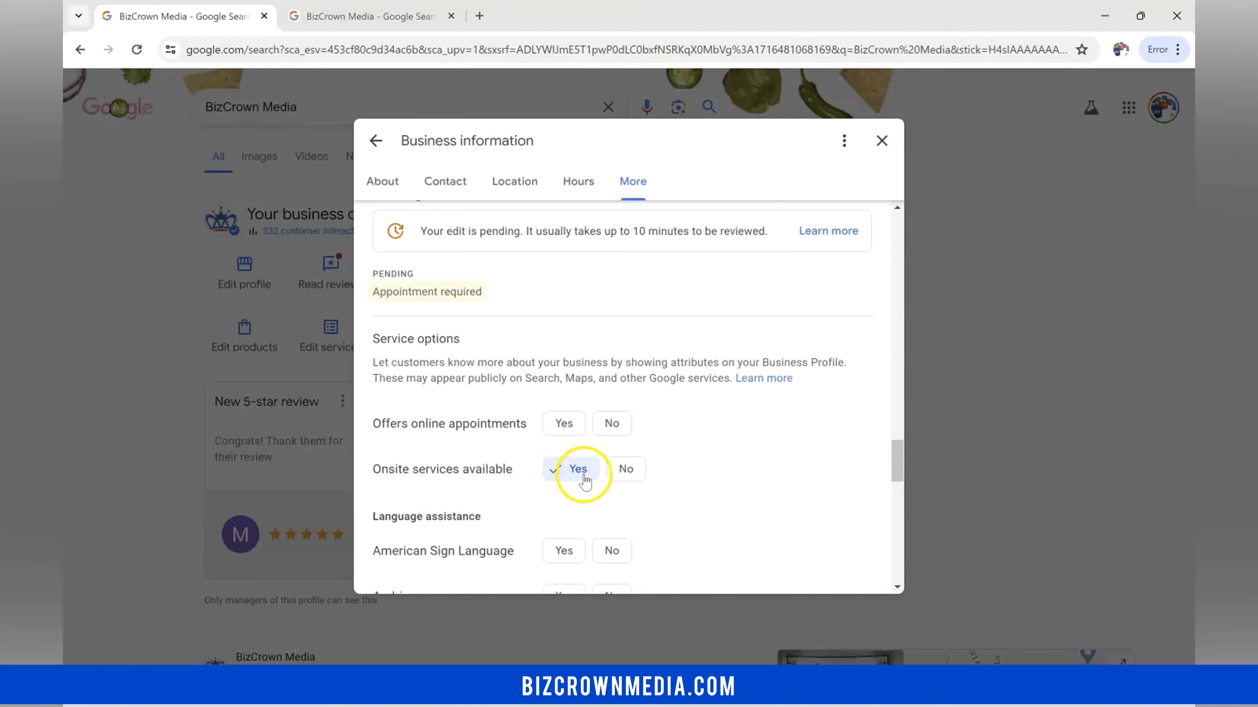
{"action": "left_click", "coordinate": [561, 425]}
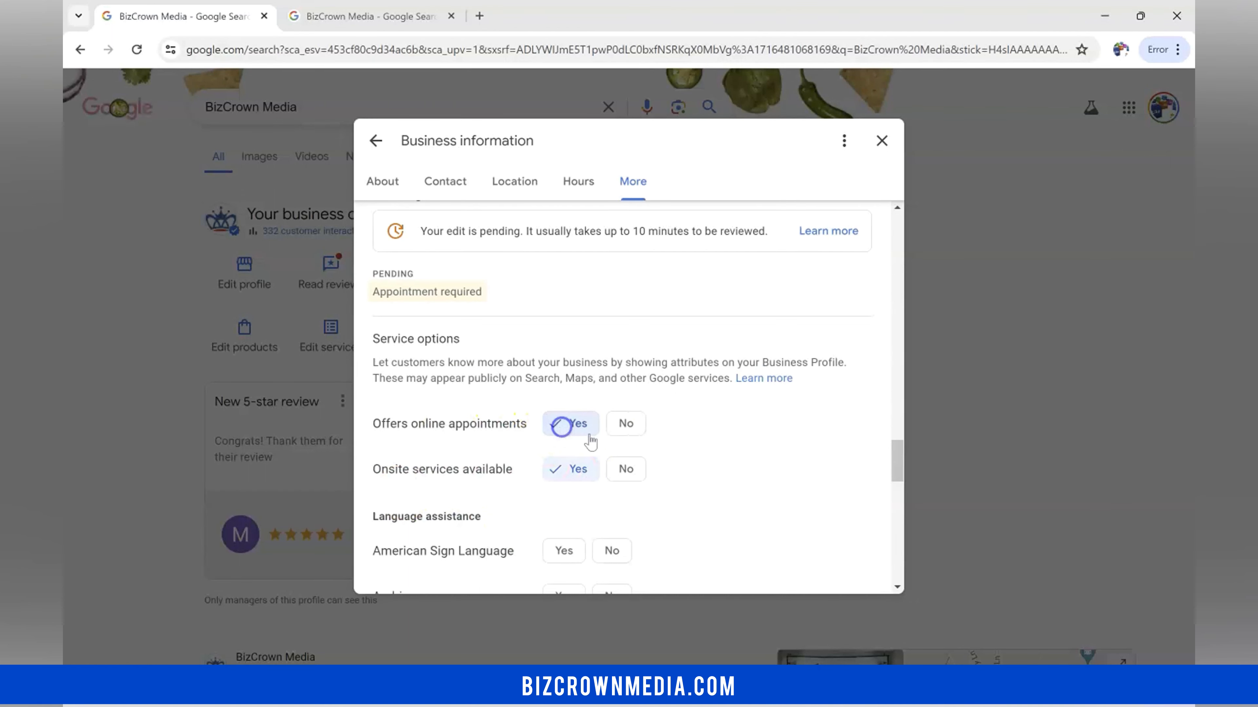
Look through the Language assistance choices without selecting any, and save the Service options
{"action": "scroll", "coordinate": [717, 456], "scroll_direction": "down", "scroll_amount": 3}
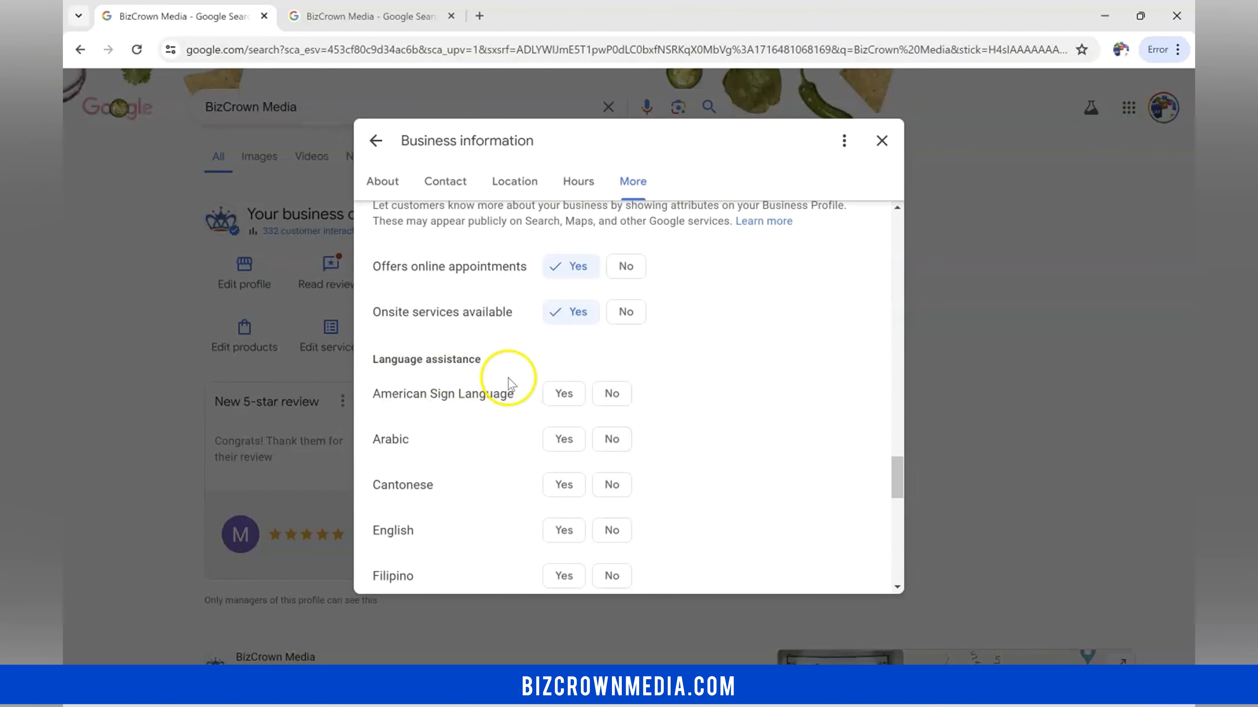
{"action": "scroll", "coordinate": [505, 426], "scroll_direction": "down", "scroll_amount": 12}
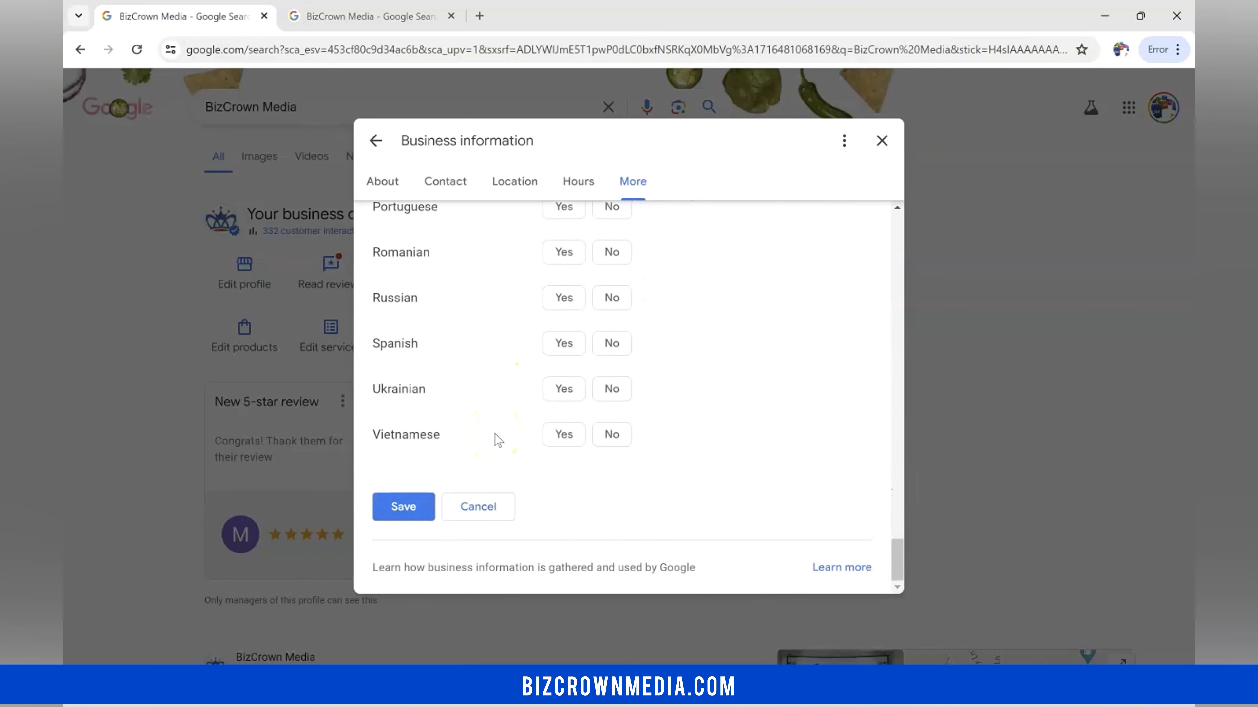
{"action": "scroll", "coordinate": [469, 432], "scroll_direction": "up", "scroll_amount": 10}
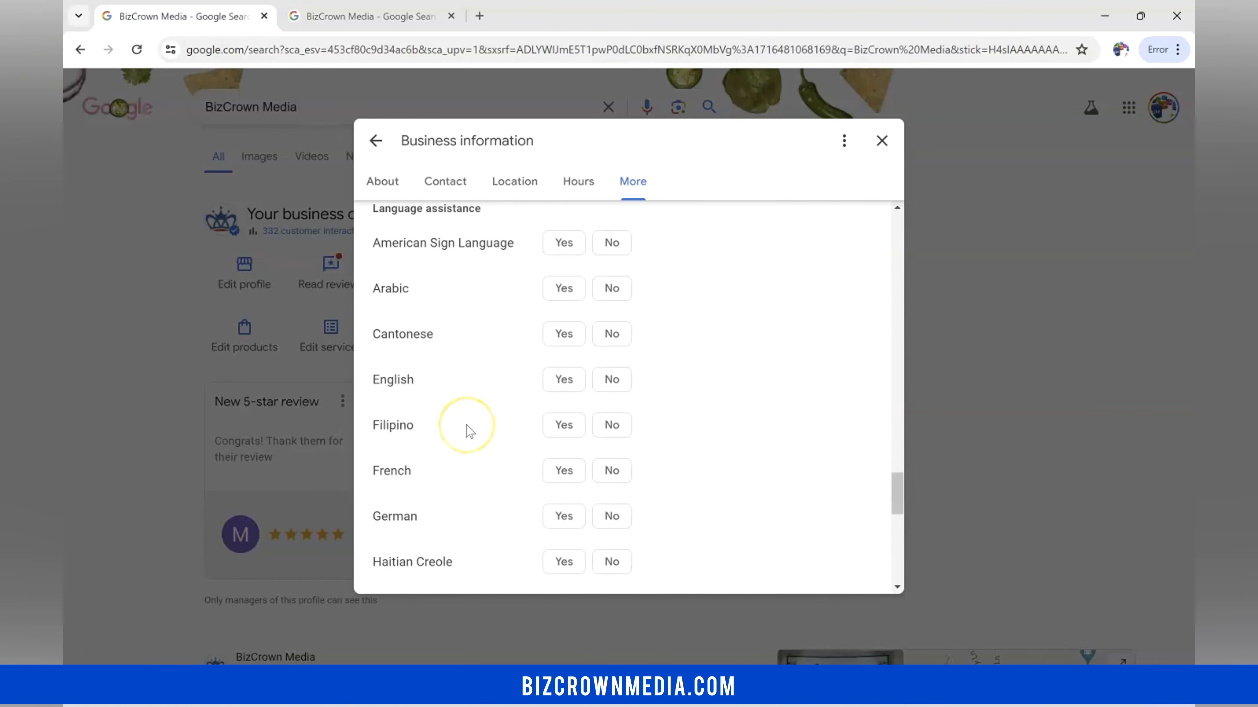
{"action": "scroll", "coordinate": [469, 432], "scroll_direction": "up", "scroll_amount": 3}
{"action": "scroll", "coordinate": [469, 430], "scroll_direction": "down", "scroll_amount": 15}
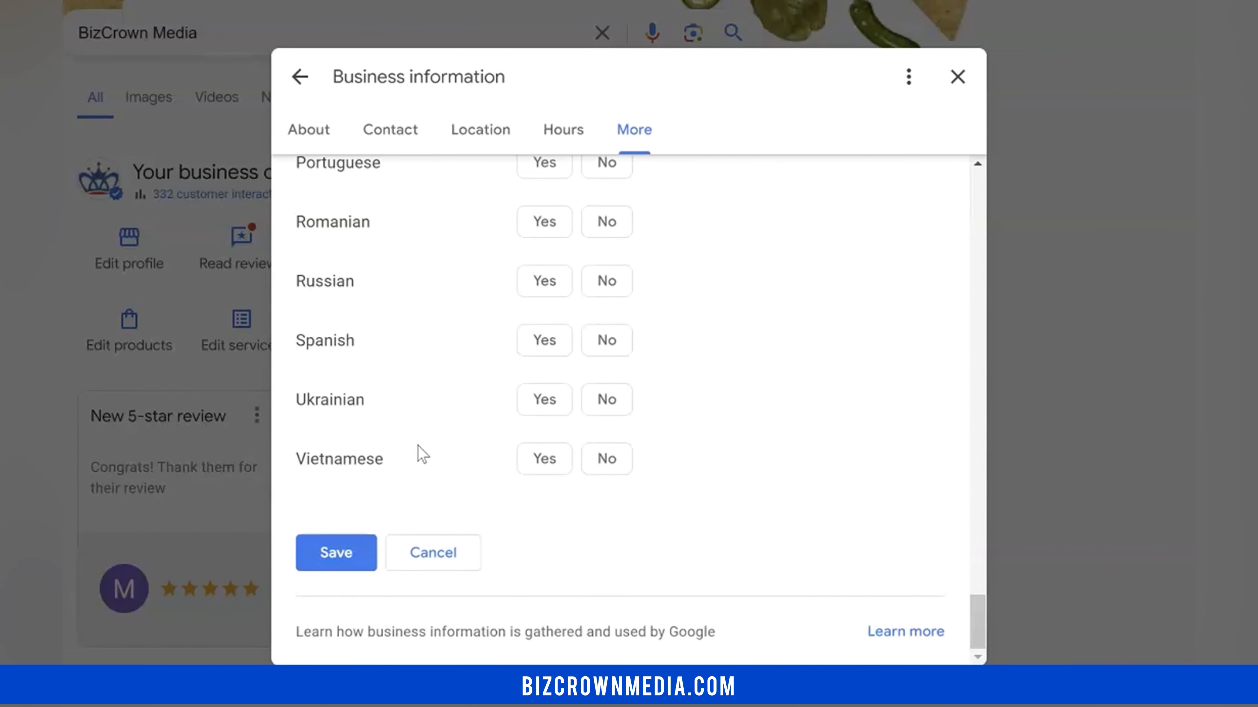
{"action": "left_click", "coordinate": [337, 553]}
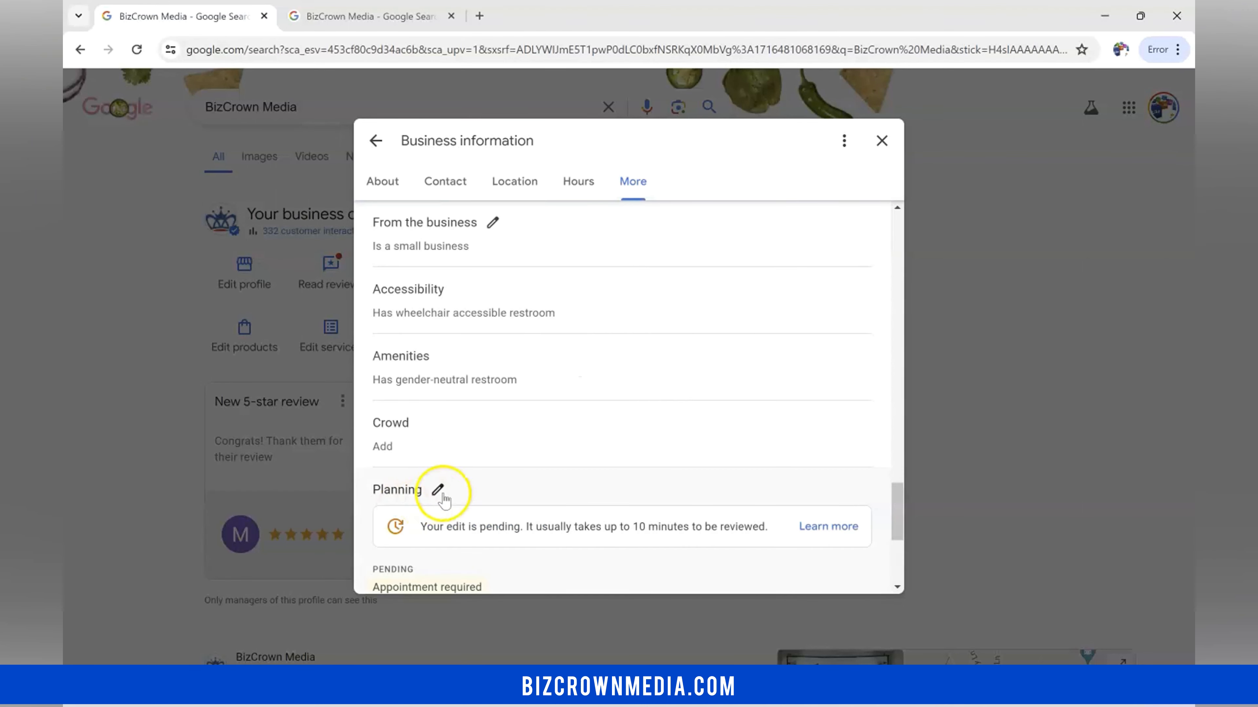
Look back over the business information sections, from the business category down to the Planning and Service options edits, and return to the profile overview
{"action": "scroll", "coordinate": [456, 495], "scroll_direction": "down", "scroll_amount": 5}
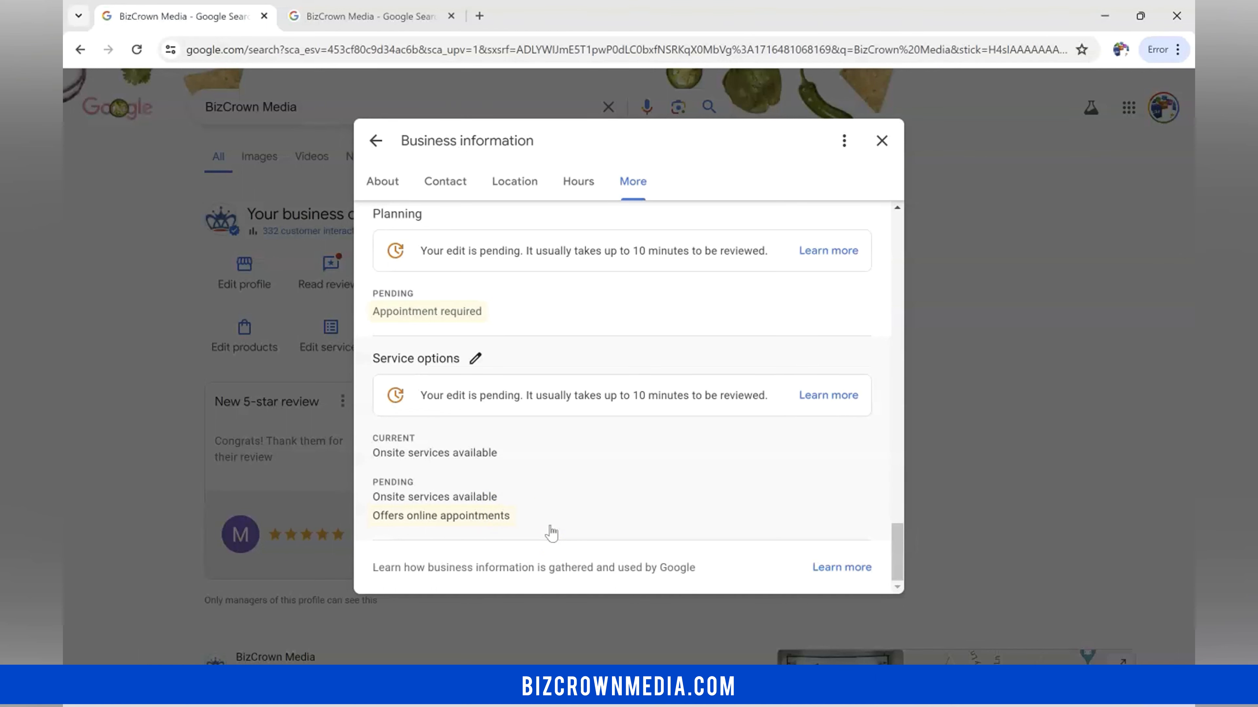
{"action": "scroll", "coordinate": [551, 533], "scroll_direction": "up", "scroll_amount": 15}
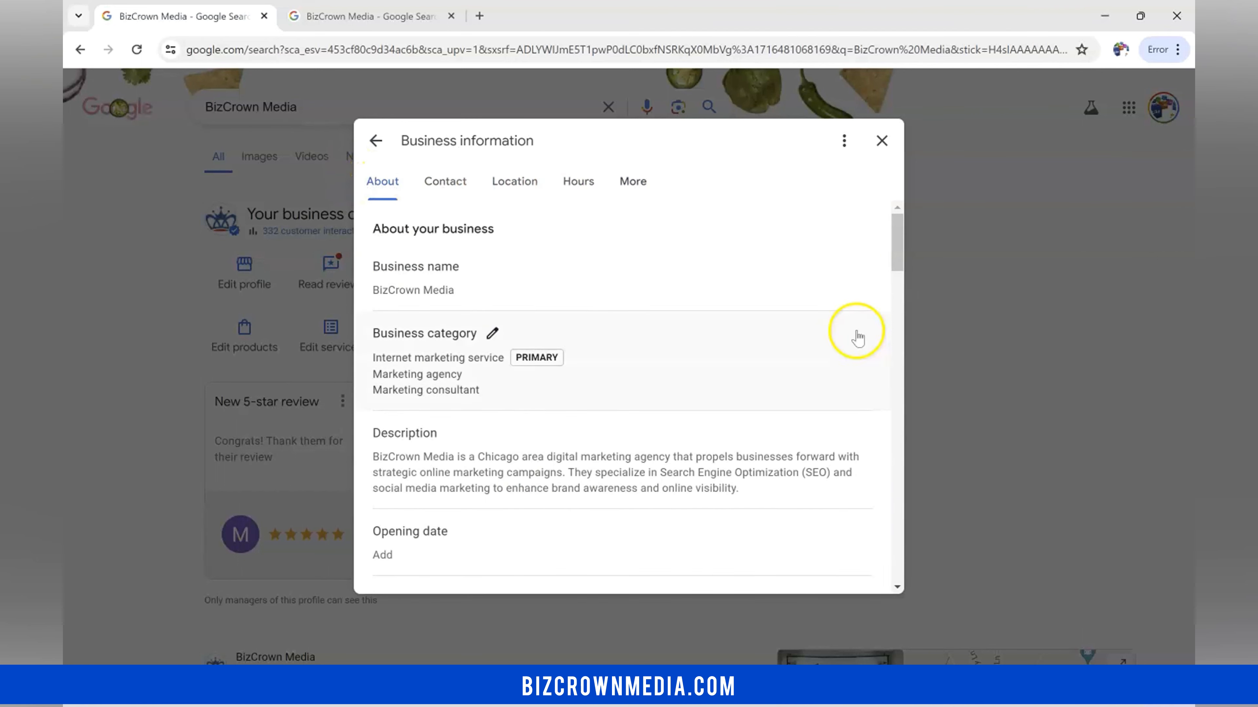
{"action": "left_click_drag", "start_coordinate": [898, 229], "coordinate": [898, 483]}
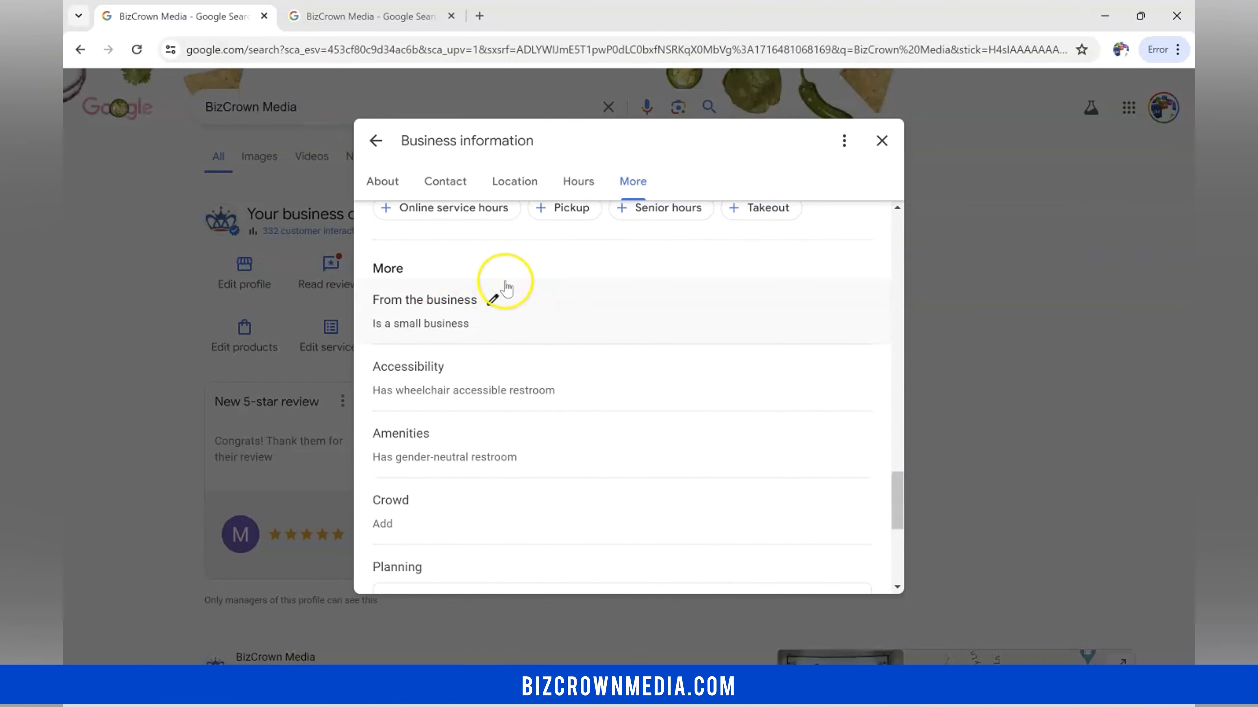
{"action": "scroll", "coordinate": [519, 377], "scroll_direction": "down", "scroll_amount": 5}
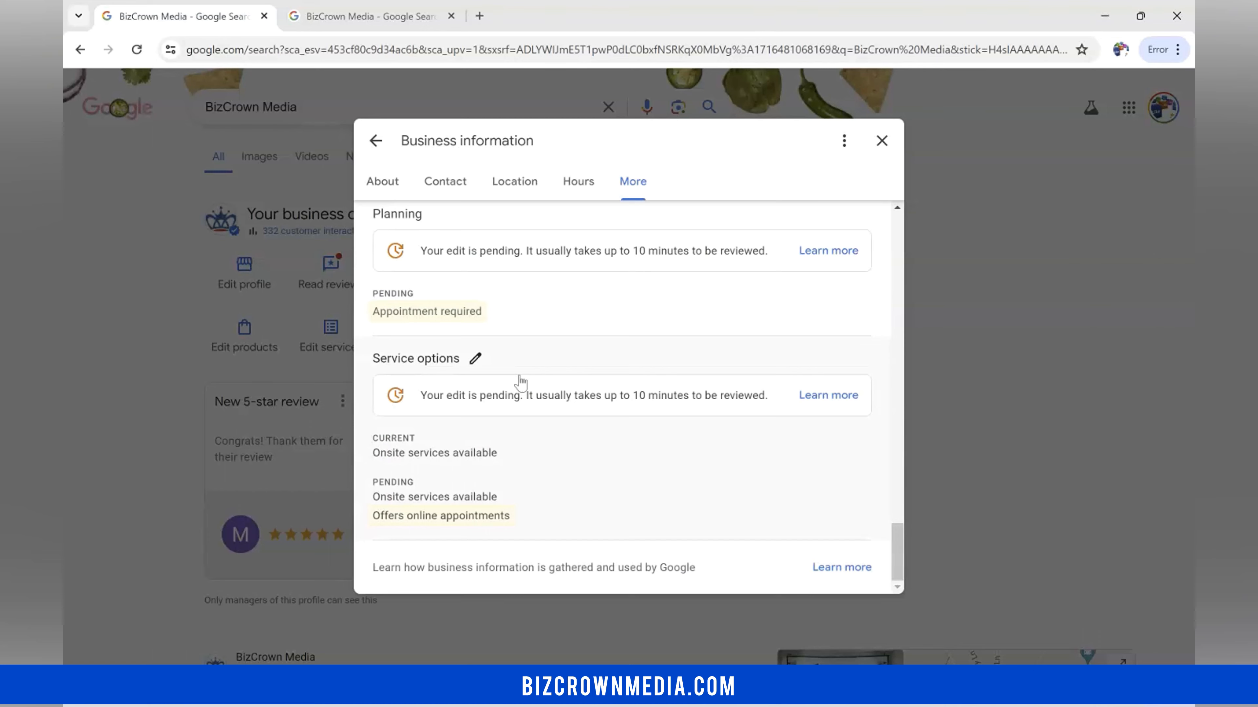
{"action": "scroll", "coordinate": [641, 508], "scroll_direction": "up", "scroll_amount": 5}
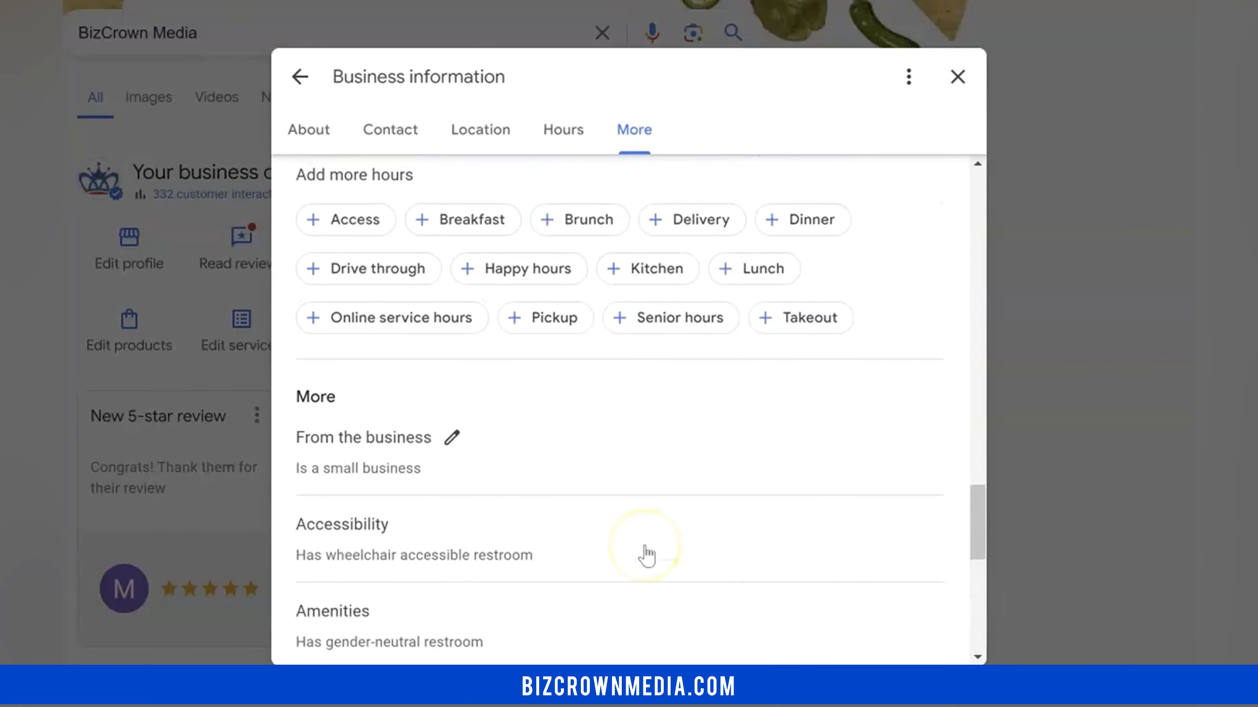
{"action": "scroll", "coordinate": [642, 507], "scroll_direction": "up", "scroll_amount": 10}
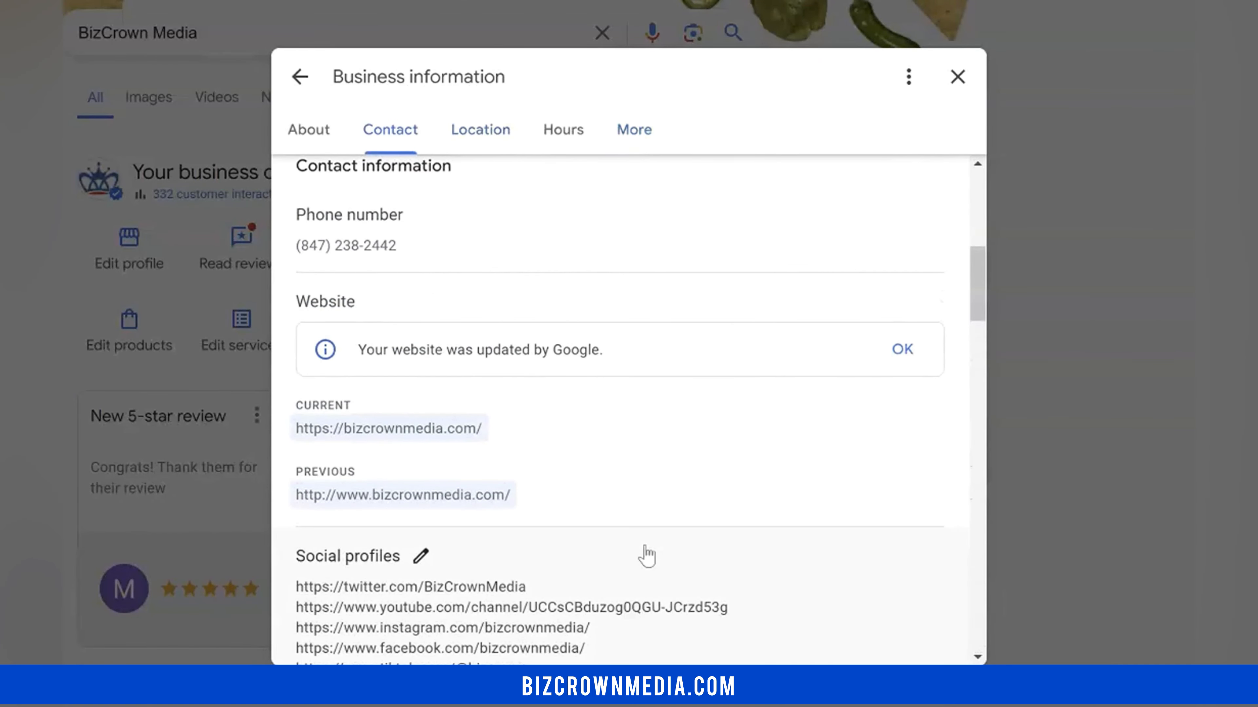
{"action": "scroll", "coordinate": [724, 445], "scroll_direction": "down", "scroll_amount": 15}
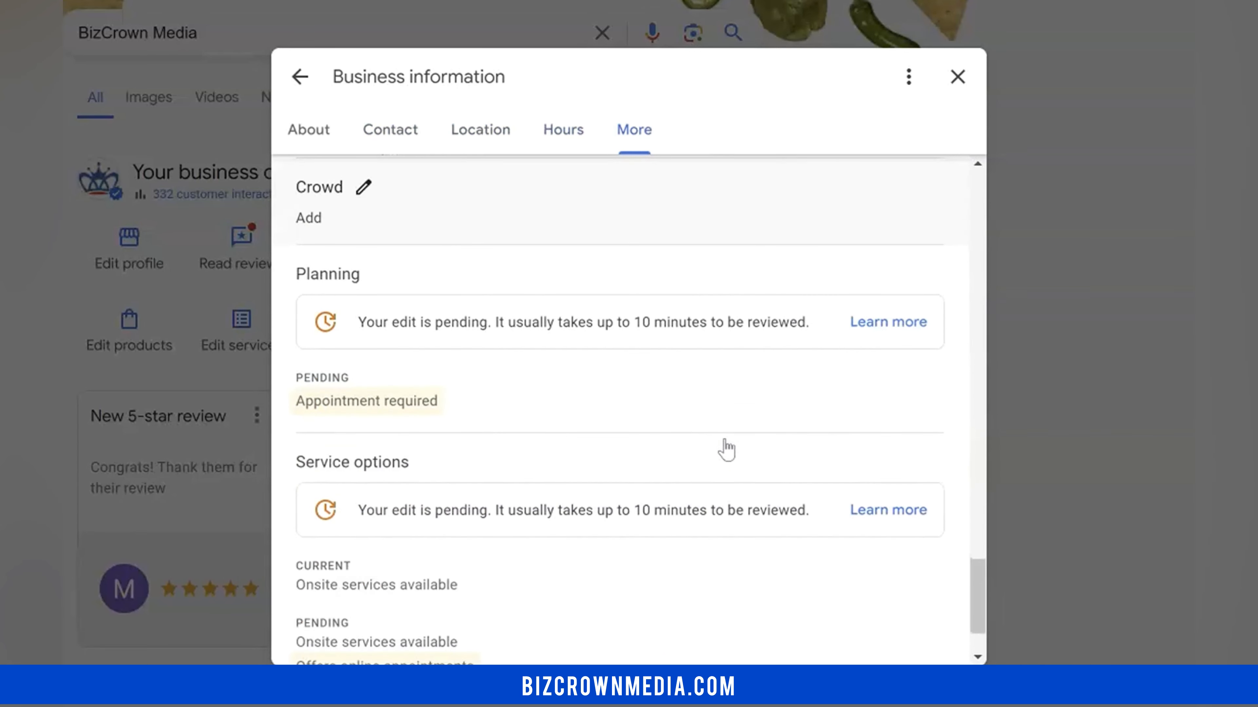
{"action": "scroll", "coordinate": [726, 450], "scroll_direction": "down", "scroll_amount": 2}
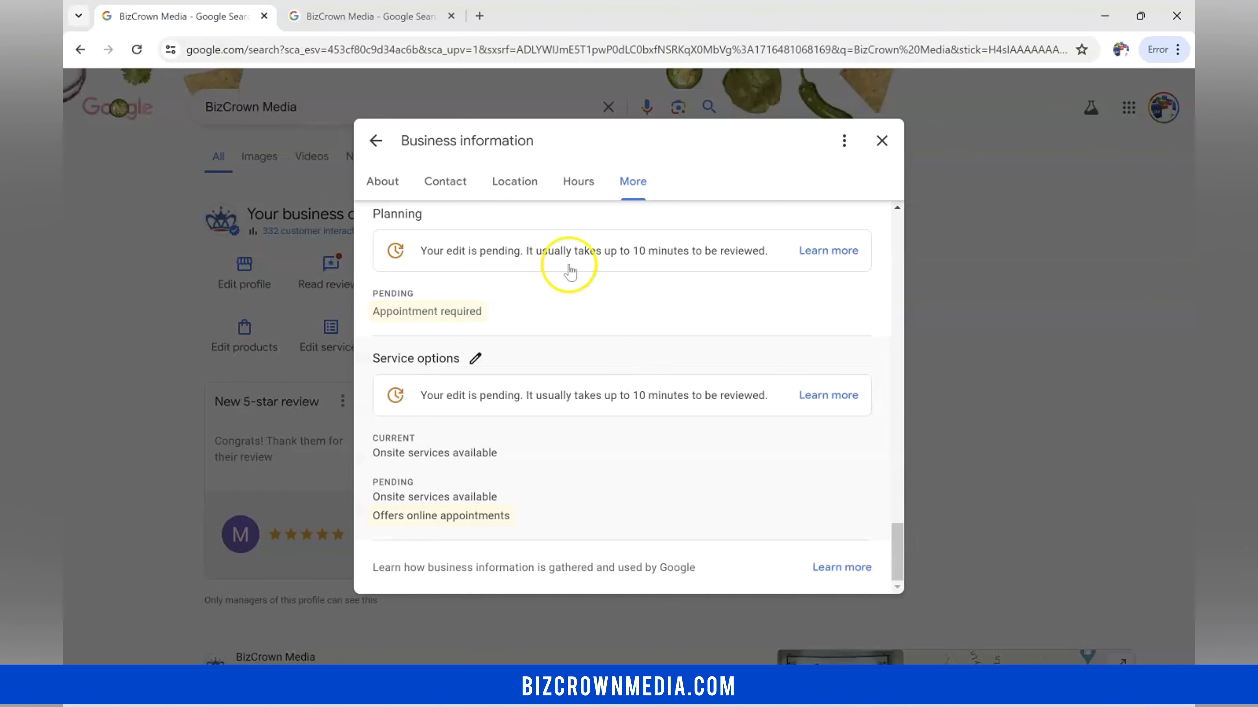
{"action": "left_click", "coordinate": [369, 143]}
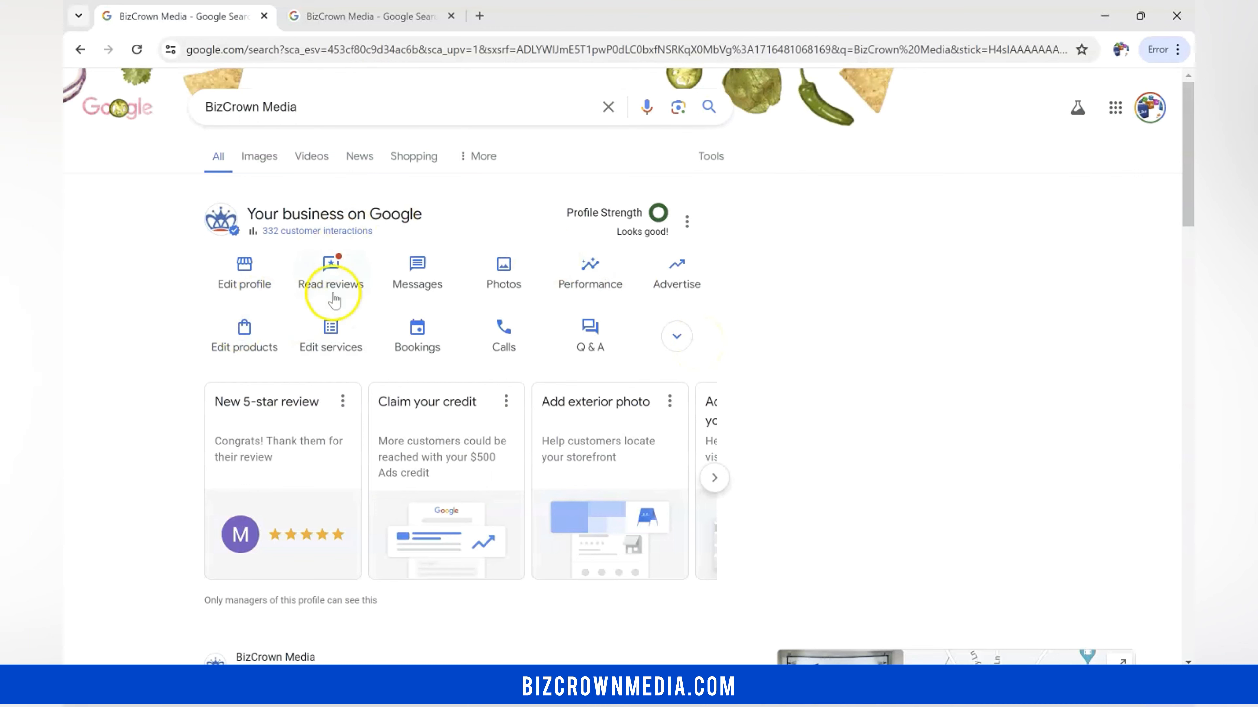
Open the profile's product list and filter it by the Books category
{"action": "left_click", "coordinate": [244, 338]}
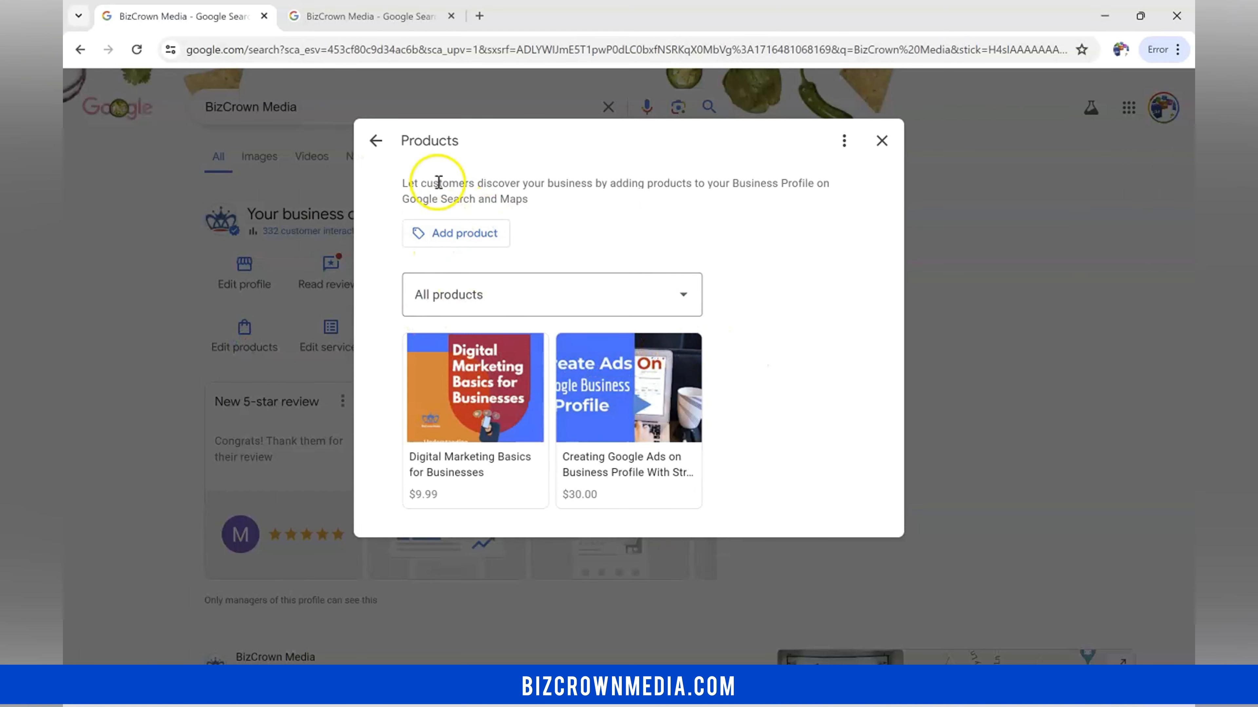
{"action": "left_click", "coordinate": [583, 310]}
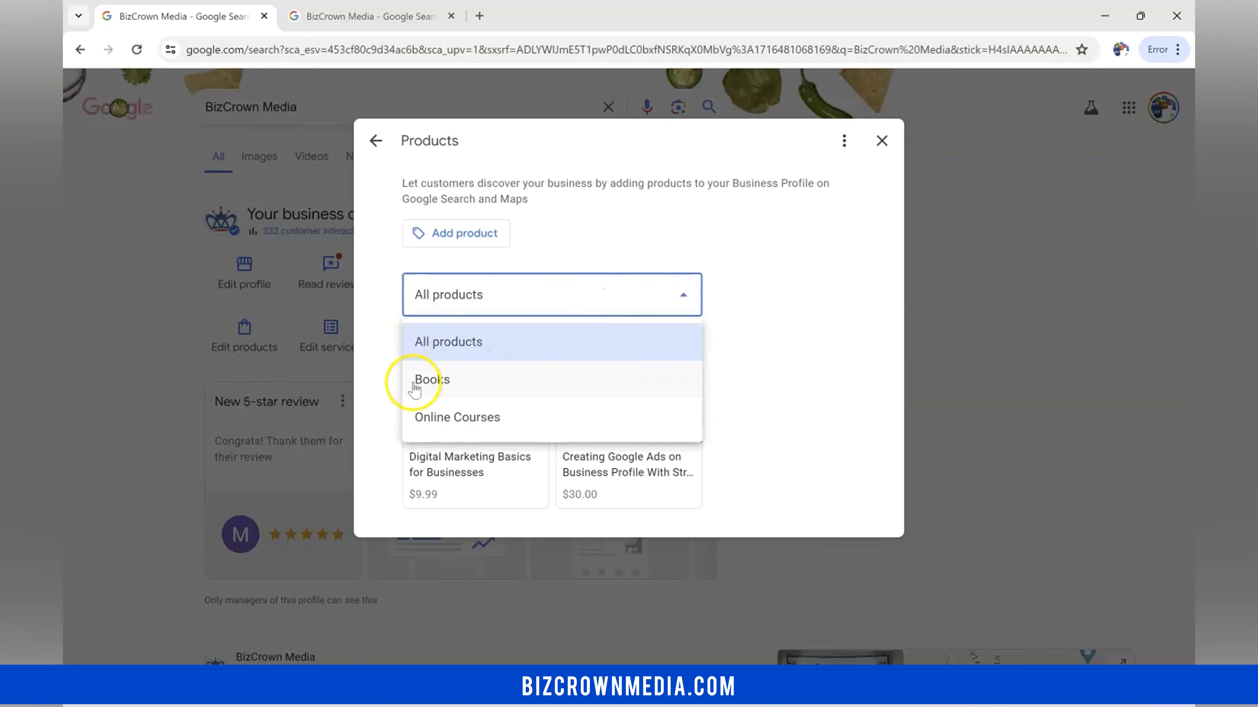
{"action": "left_click", "coordinate": [525, 377]}
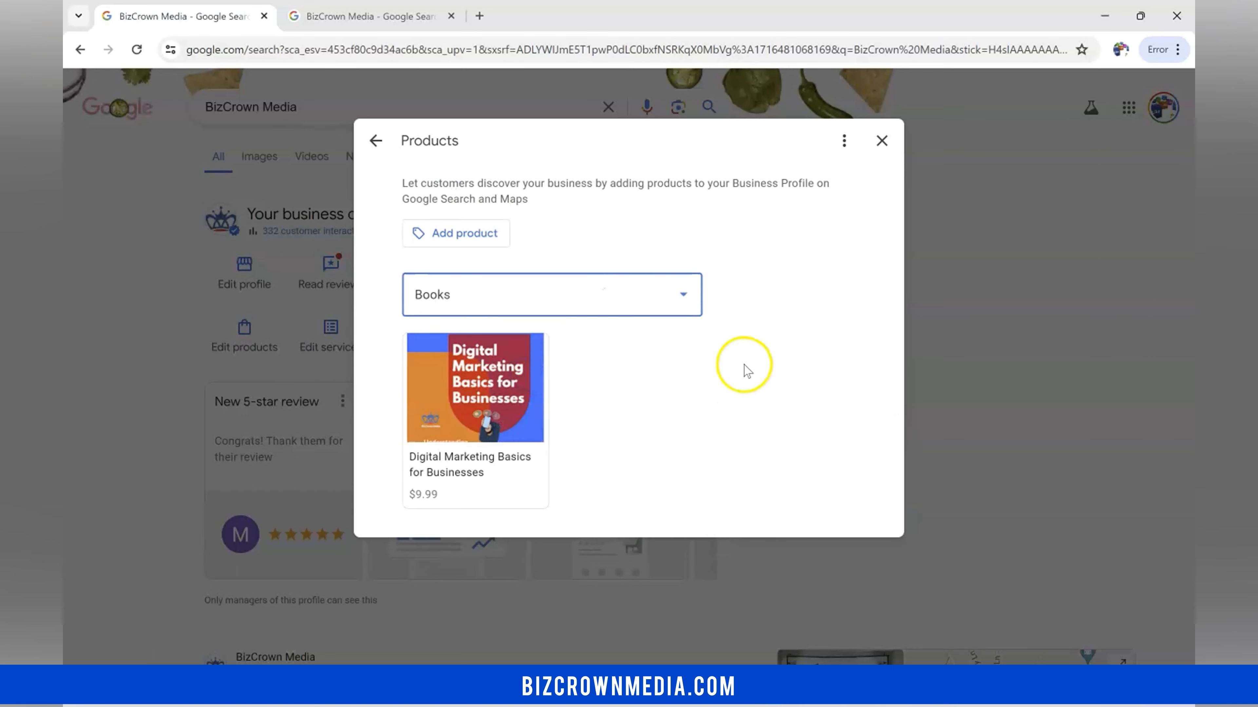
Open a blank product form, examine its fields and category choices, and close it without publishing
{"action": "left_click", "coordinate": [431, 235]}
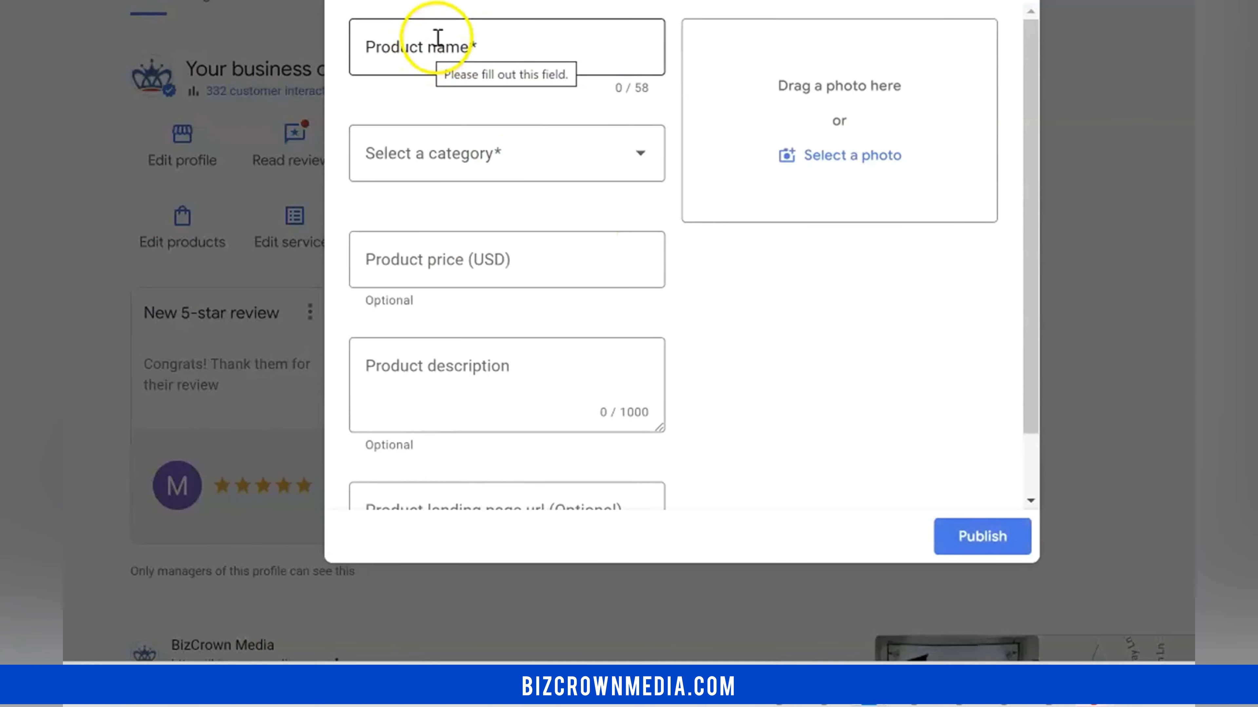
{"action": "left_click", "coordinate": [416, 166]}
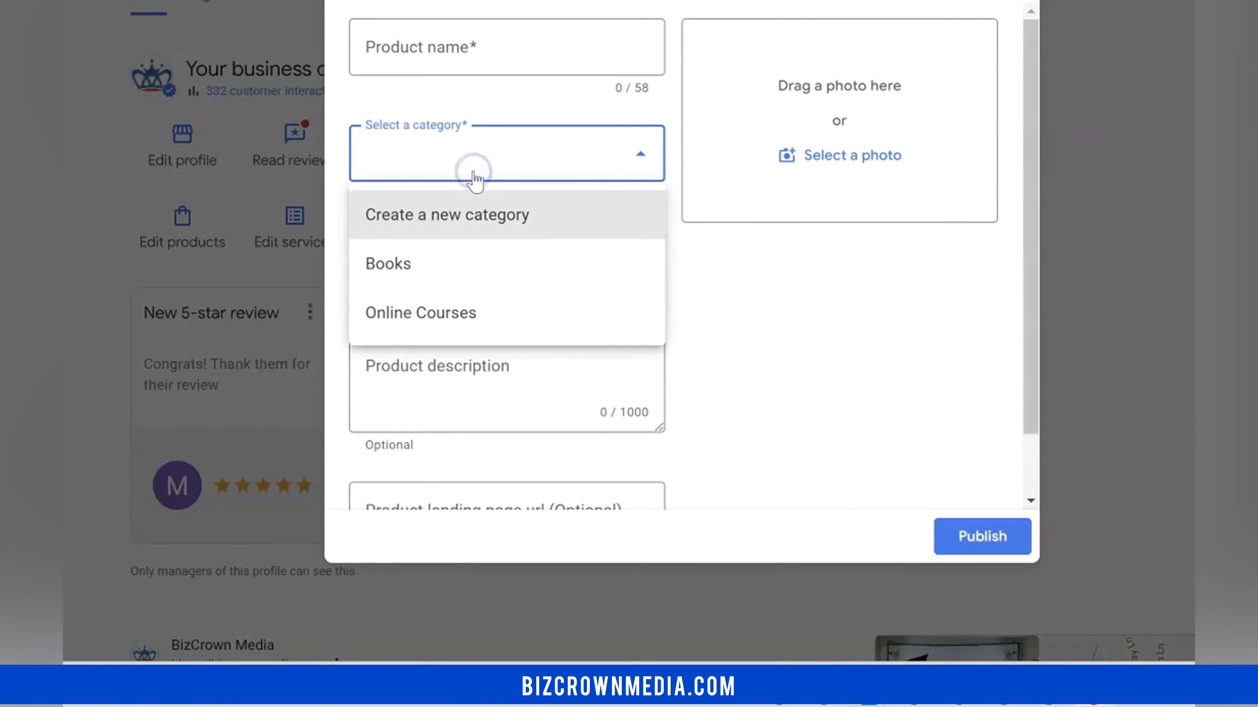
{"action": "left_click", "coordinate": [783, 310]}
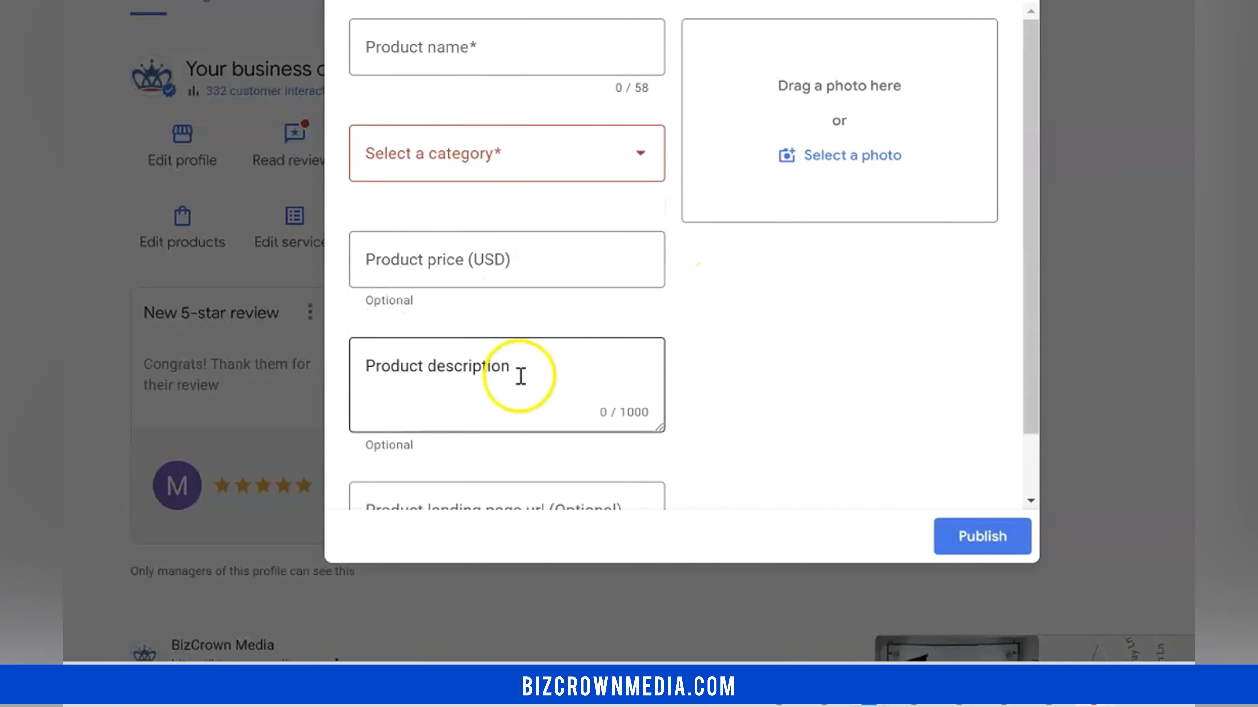
{"action": "scroll", "coordinate": [525, 382], "scroll_direction": "down", "scroll_amount": 2}
{"action": "scroll", "coordinate": [810, 387], "scroll_direction": "up", "scroll_amount": 2}
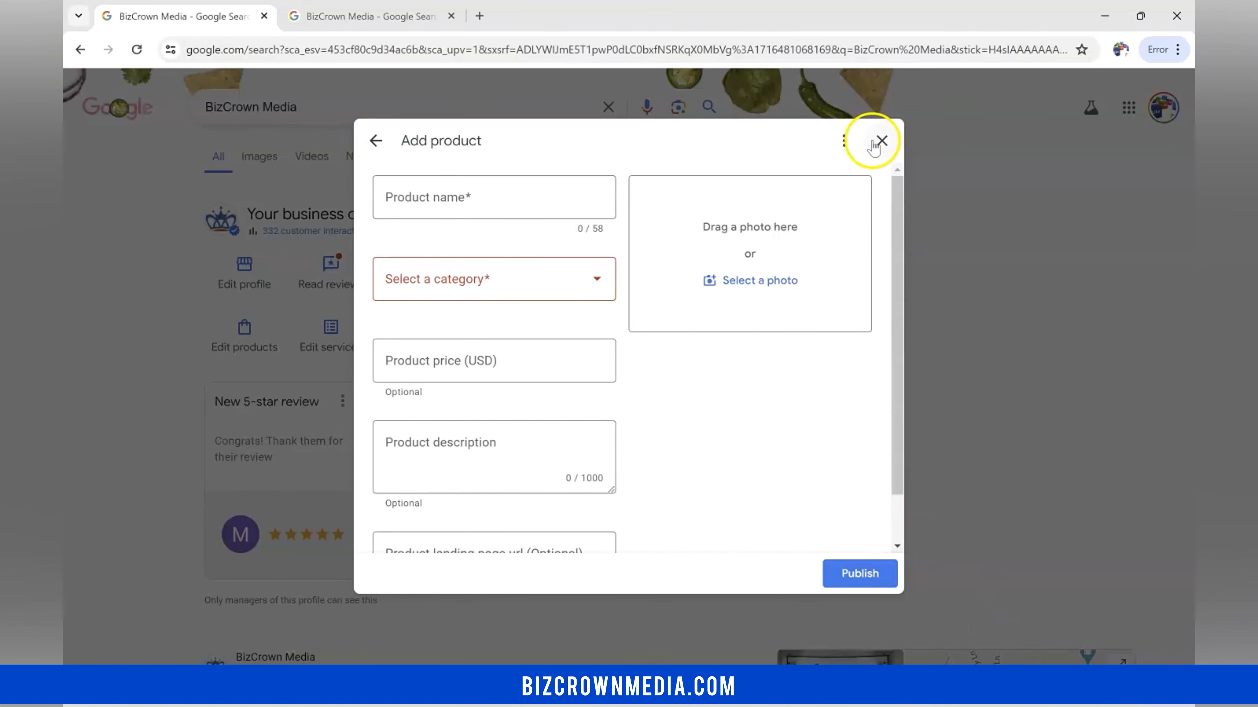
{"action": "left_click", "coordinate": [878, 140]}
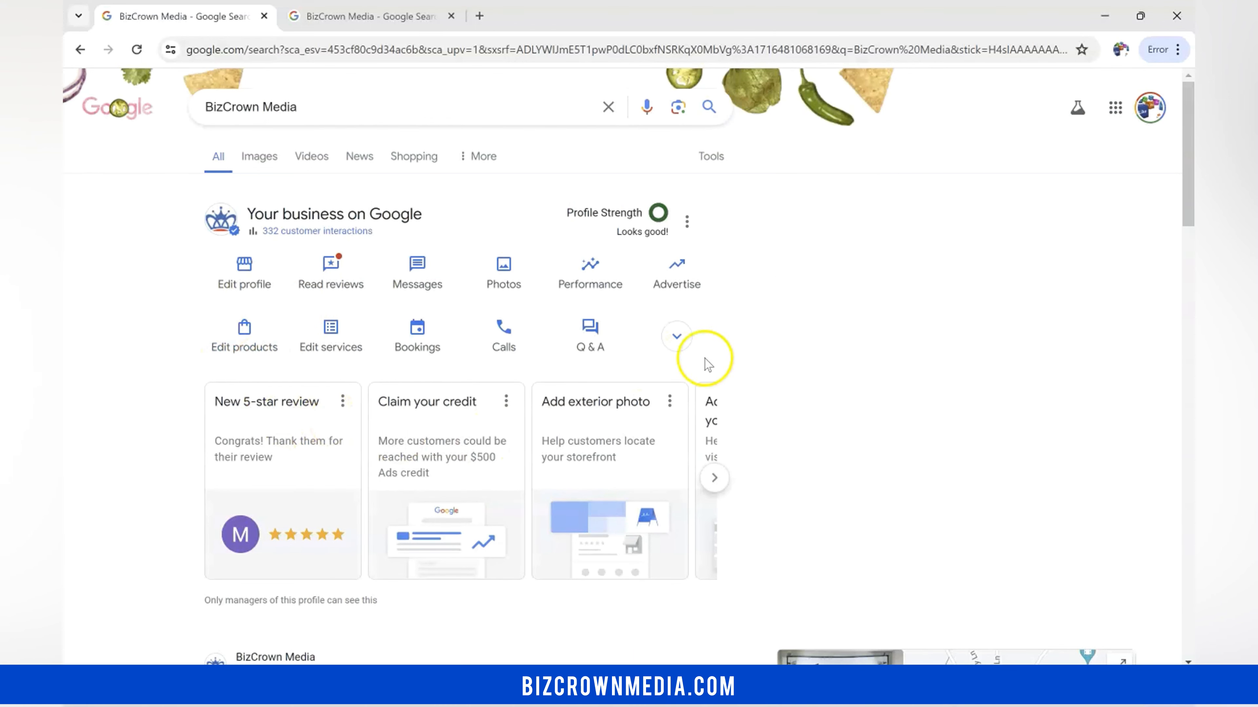
Open the profile's services and review the list under the Internet marketing service primary category and the additional categories
{"action": "left_click", "coordinate": [676, 336]}
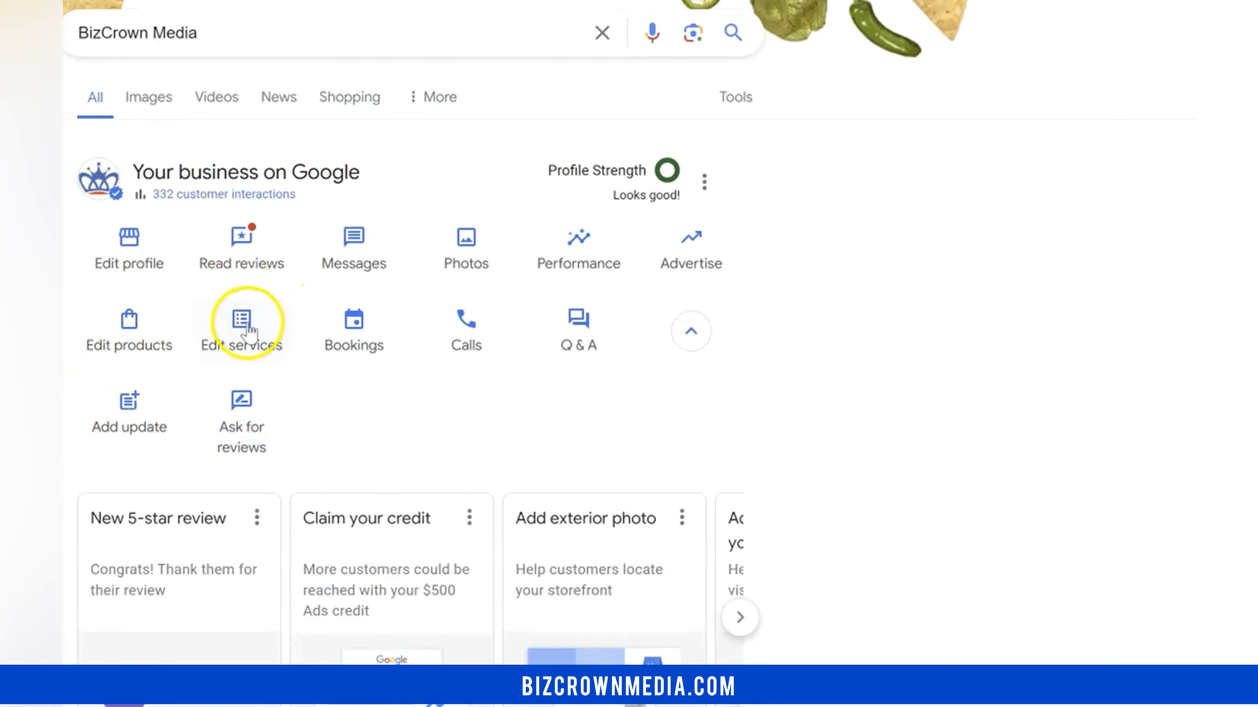
{"action": "left_click", "coordinate": [243, 329]}
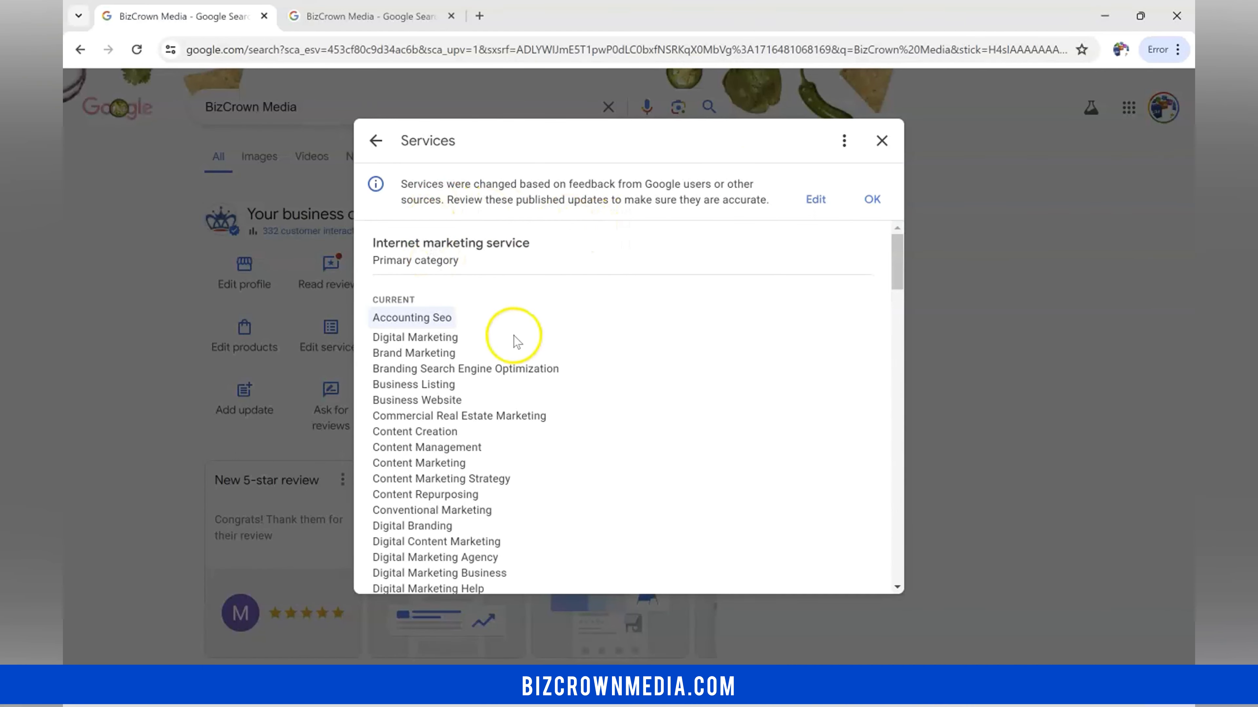
{"action": "scroll", "coordinate": [534, 402], "scroll_direction": "down", "scroll_amount": 2}
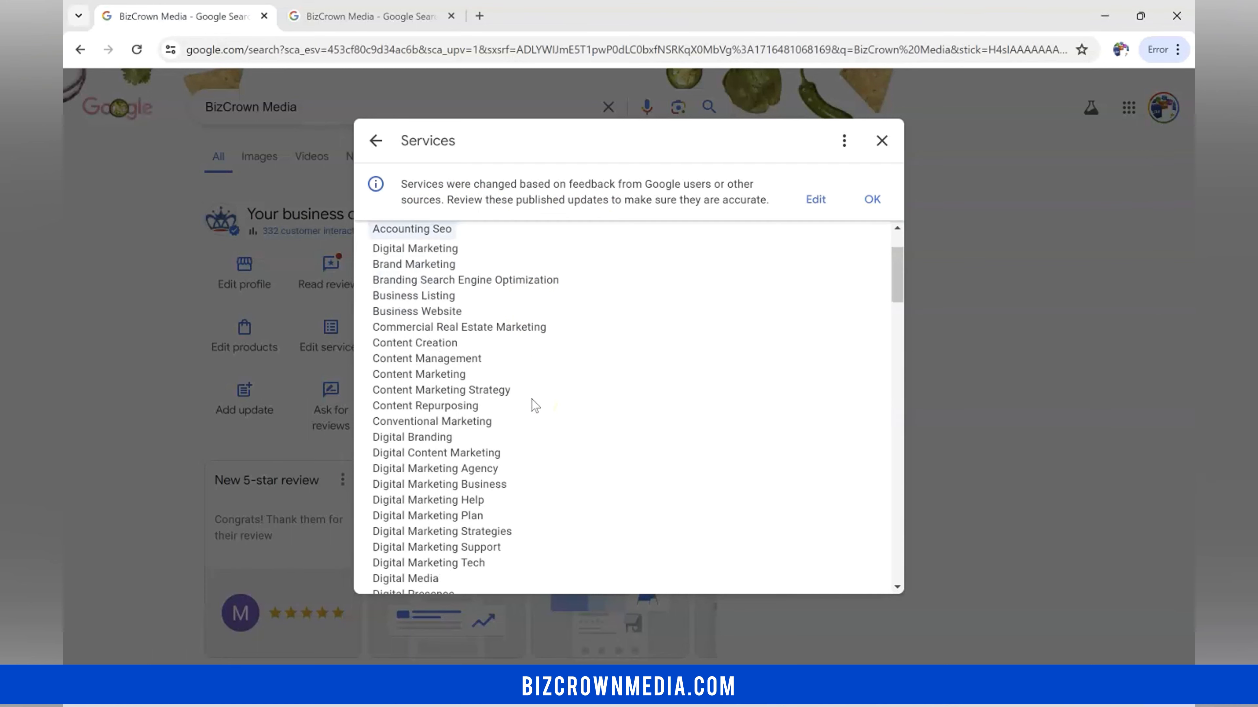
{"action": "scroll", "coordinate": [534, 407], "scroll_direction": "up", "scroll_amount": 2}
{"action": "scroll", "coordinate": [553, 393], "scroll_direction": "down", "scroll_amount": 10}
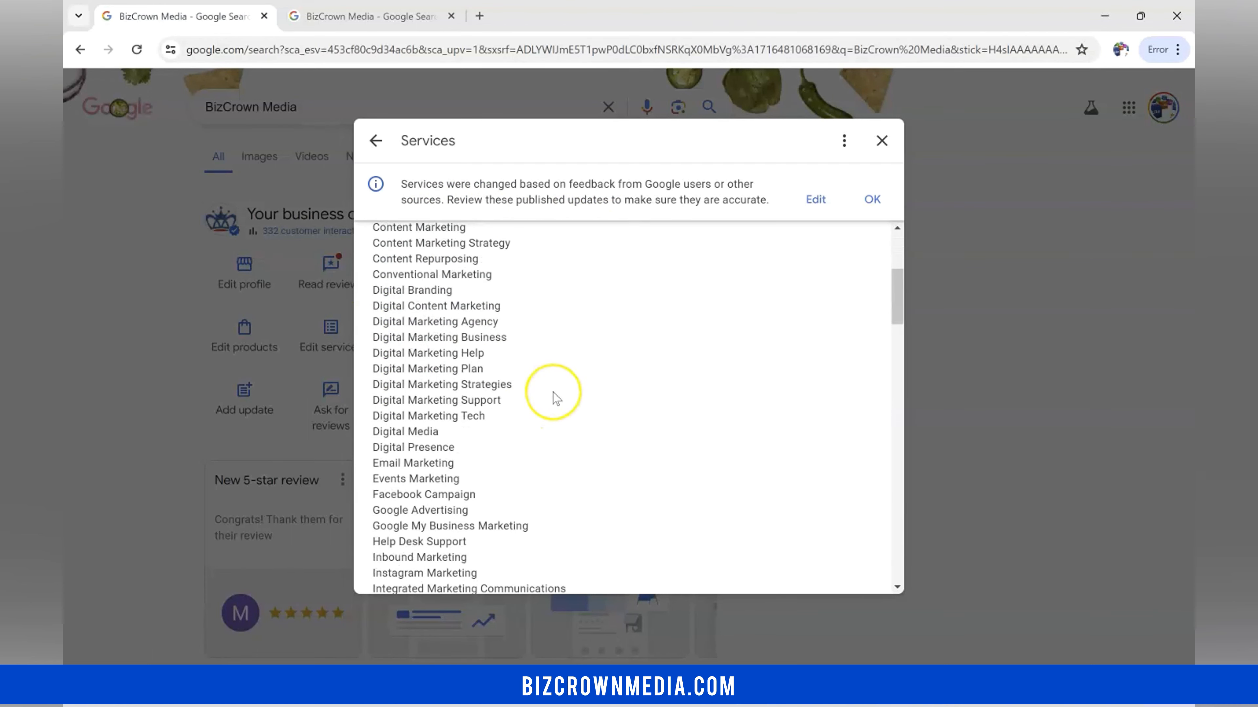
{"action": "scroll", "coordinate": [553, 396], "scroll_direction": "up", "scroll_amount": 7}
{"action": "scroll", "coordinate": [554, 396], "scroll_direction": "down", "scroll_amount": 5}
{"action": "scroll", "coordinate": [556, 398], "scroll_direction": "down", "scroll_amount": 5}
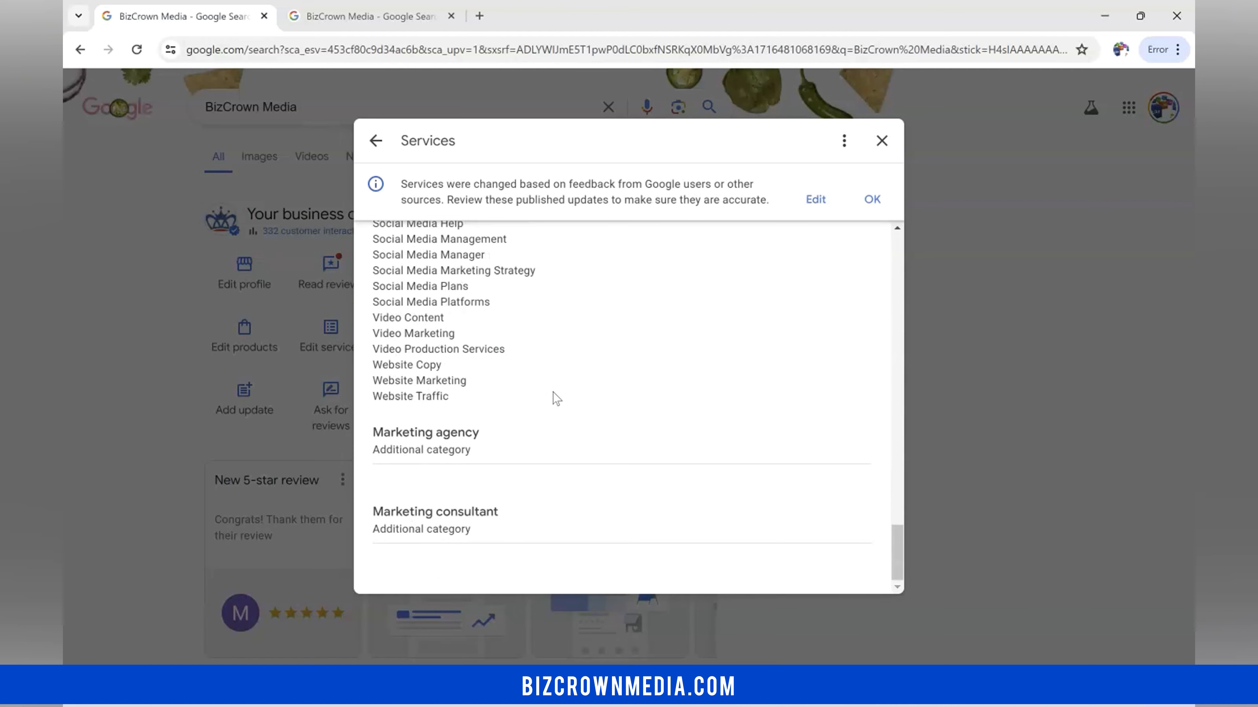
{"action": "scroll", "coordinate": [555, 388], "scroll_direction": "up", "scroll_amount": 12}
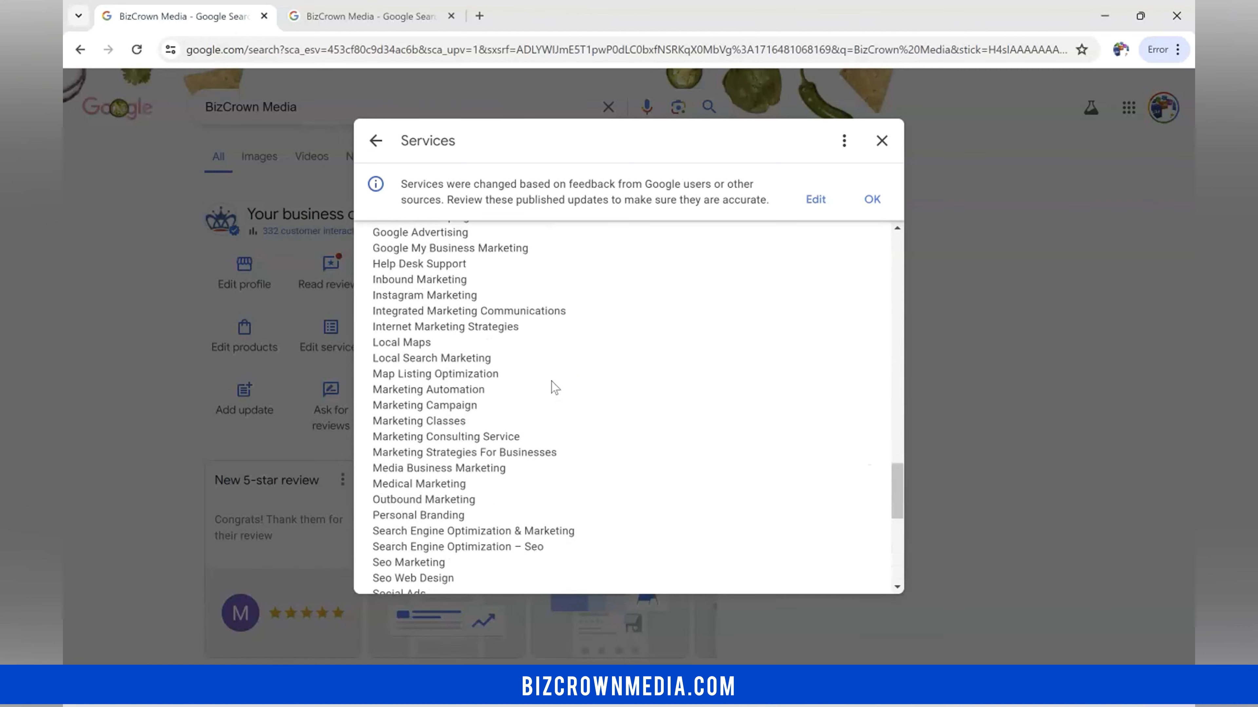
{"action": "scroll", "coordinate": [555, 387], "scroll_direction": "down", "scroll_amount": 4}
{"action": "scroll", "coordinate": [554, 388], "scroll_direction": "up", "scroll_amount": 1}
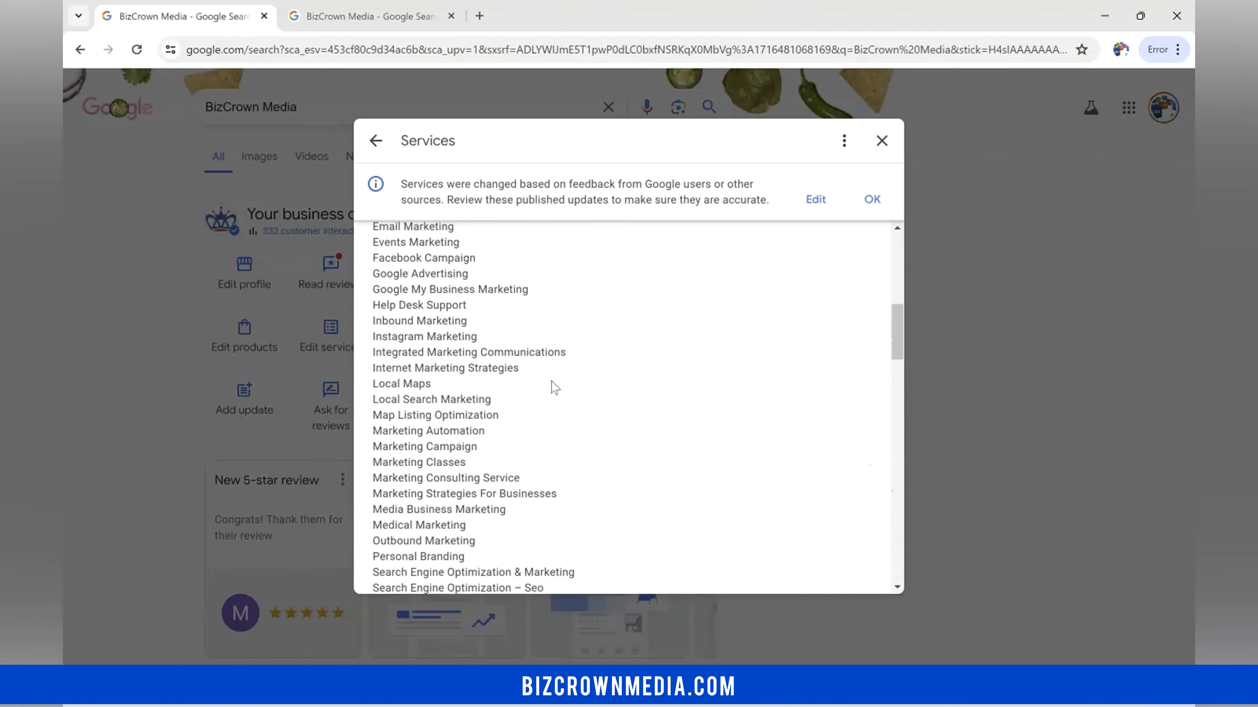
{"action": "scroll", "coordinate": [555, 387], "scroll_direction": "down", "scroll_amount": 20}
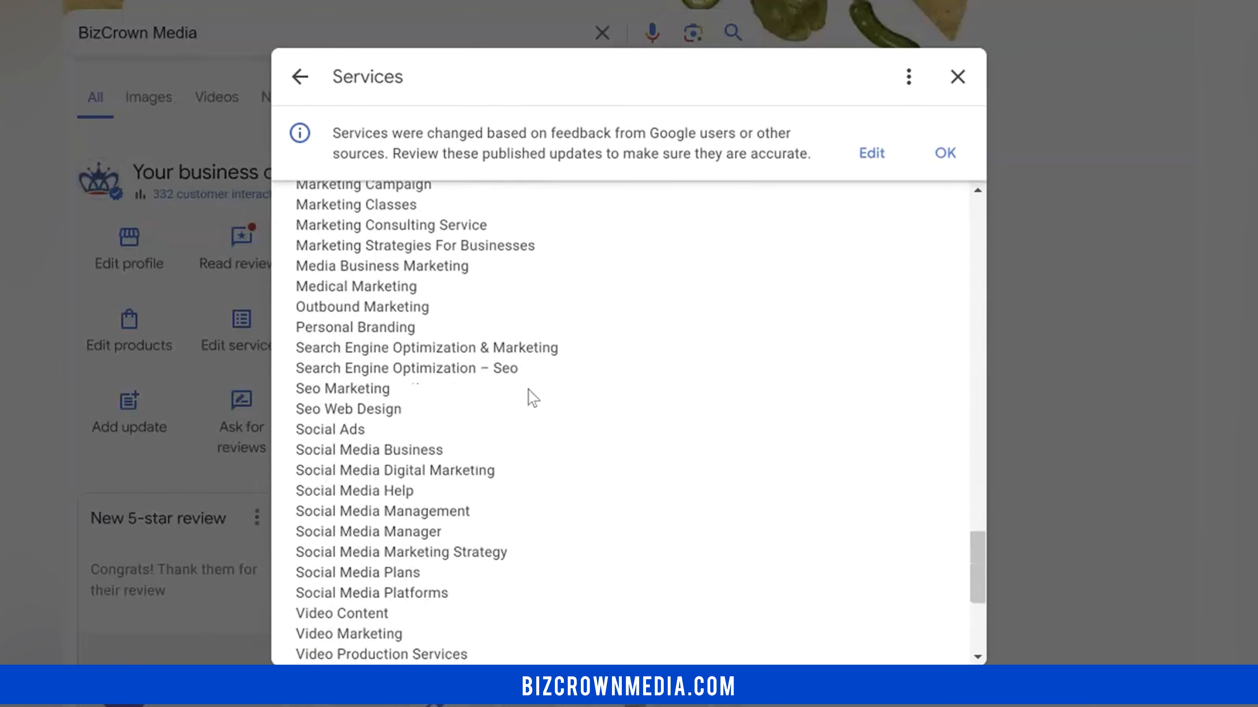
Look back through the published services, up to those under the Internet marketing service primary category
{"action": "scroll", "coordinate": [555, 387], "scroll_direction": "up", "scroll_amount": 7}
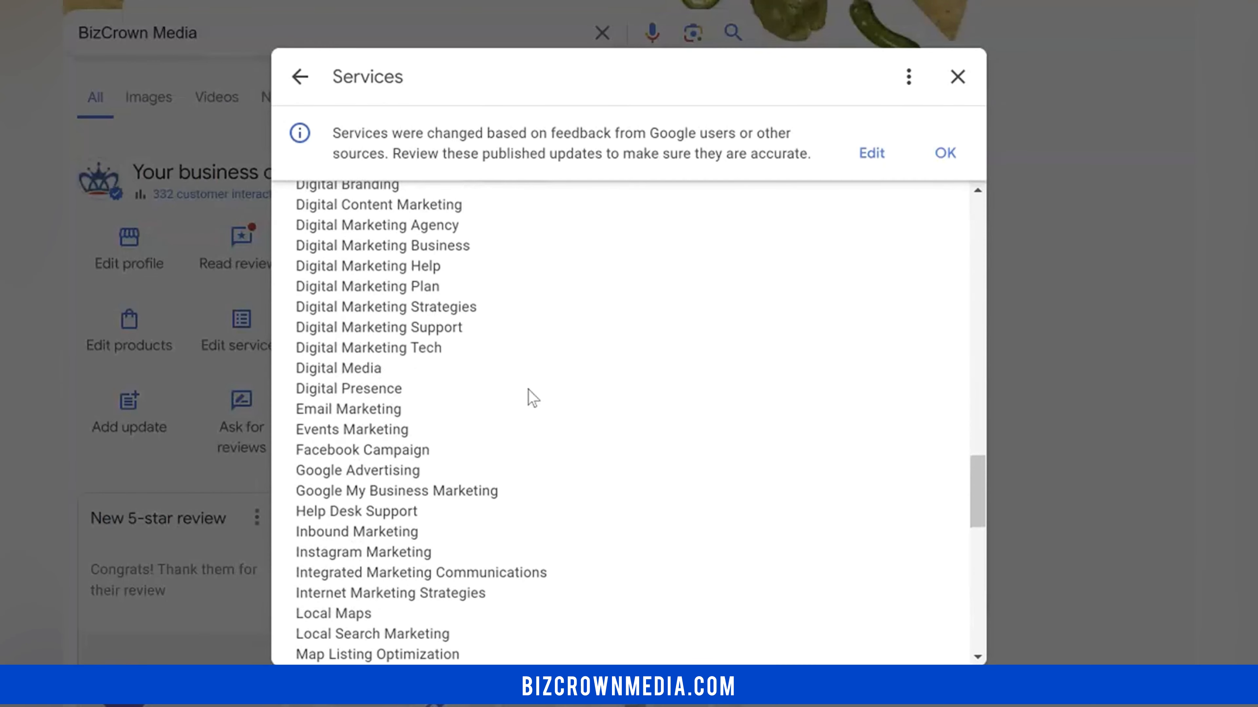
{"action": "scroll", "coordinate": [533, 397], "scroll_direction": "up", "scroll_amount": 10}
{"action": "scroll", "coordinate": [532, 398], "scroll_direction": "down", "scroll_amount": 5}
{"action": "scroll", "coordinate": [533, 398], "scroll_direction": "up", "scroll_amount": 11}
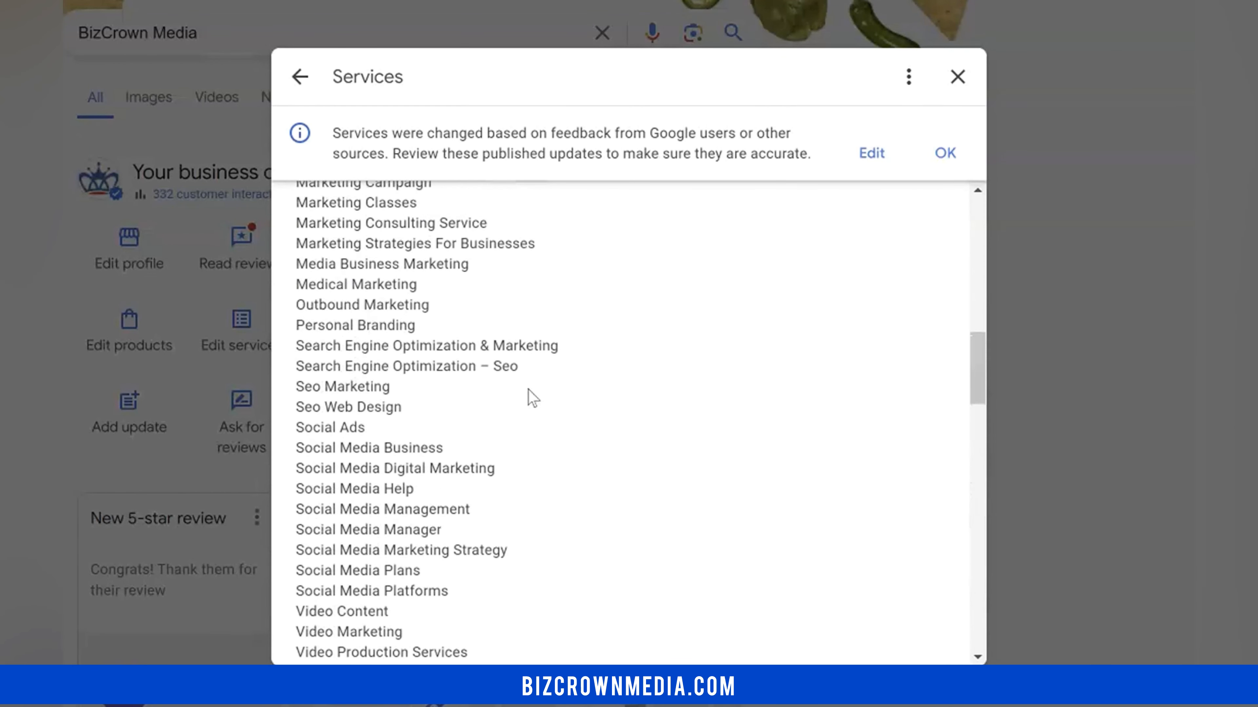
{"action": "scroll", "coordinate": [533, 397], "scroll_direction": "up", "scroll_amount": 15}
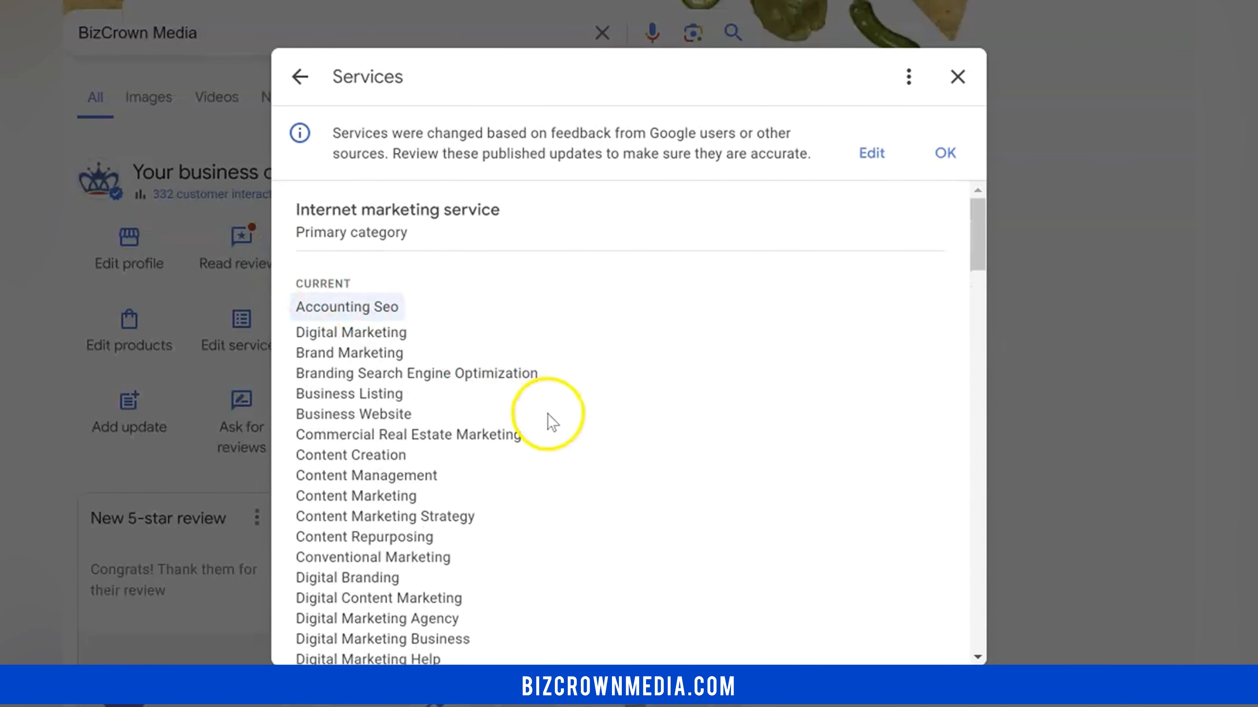
{"action": "scroll", "coordinate": [553, 421], "scroll_direction": "down", "scroll_amount": 16}
{"action": "scroll", "coordinate": [553, 421], "scroll_direction": "up", "scroll_amount": 9}
Open the services for editing and examine the selected and unselected options under the Internet marketing service category
{"action": "left_click", "coordinate": [871, 154]}
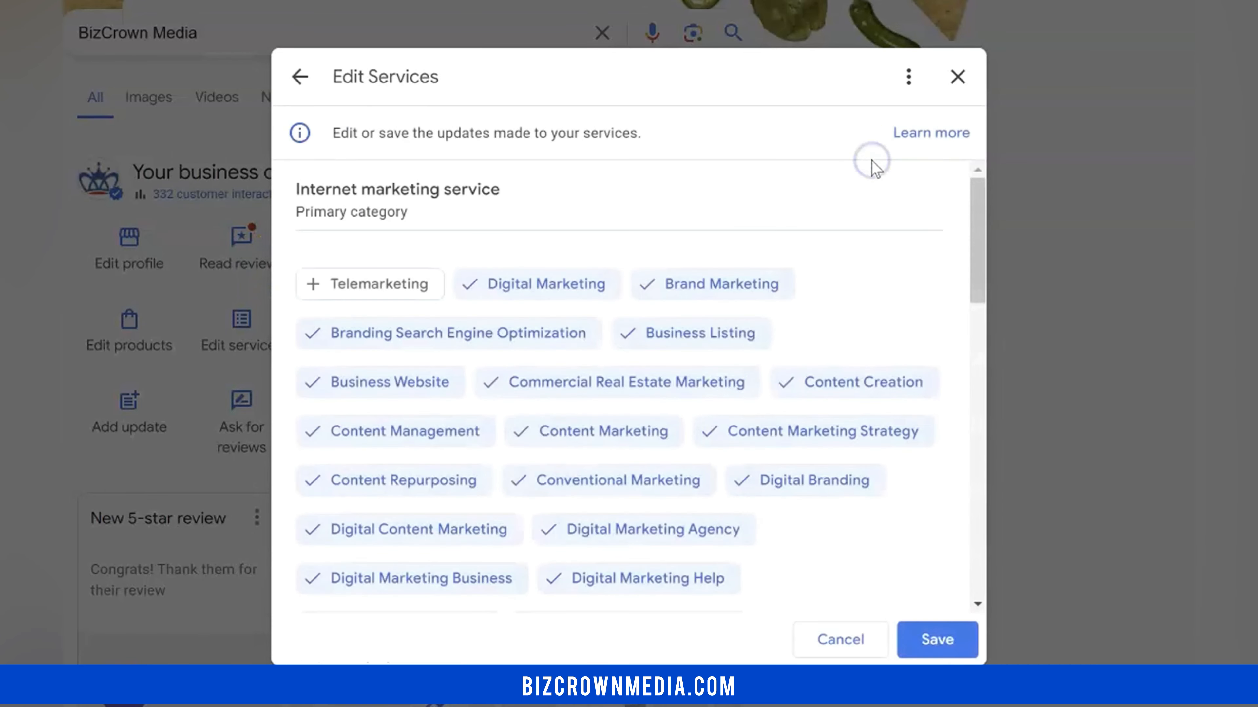
{"action": "scroll", "coordinate": [623, 427], "scroll_direction": "down", "scroll_amount": 15}
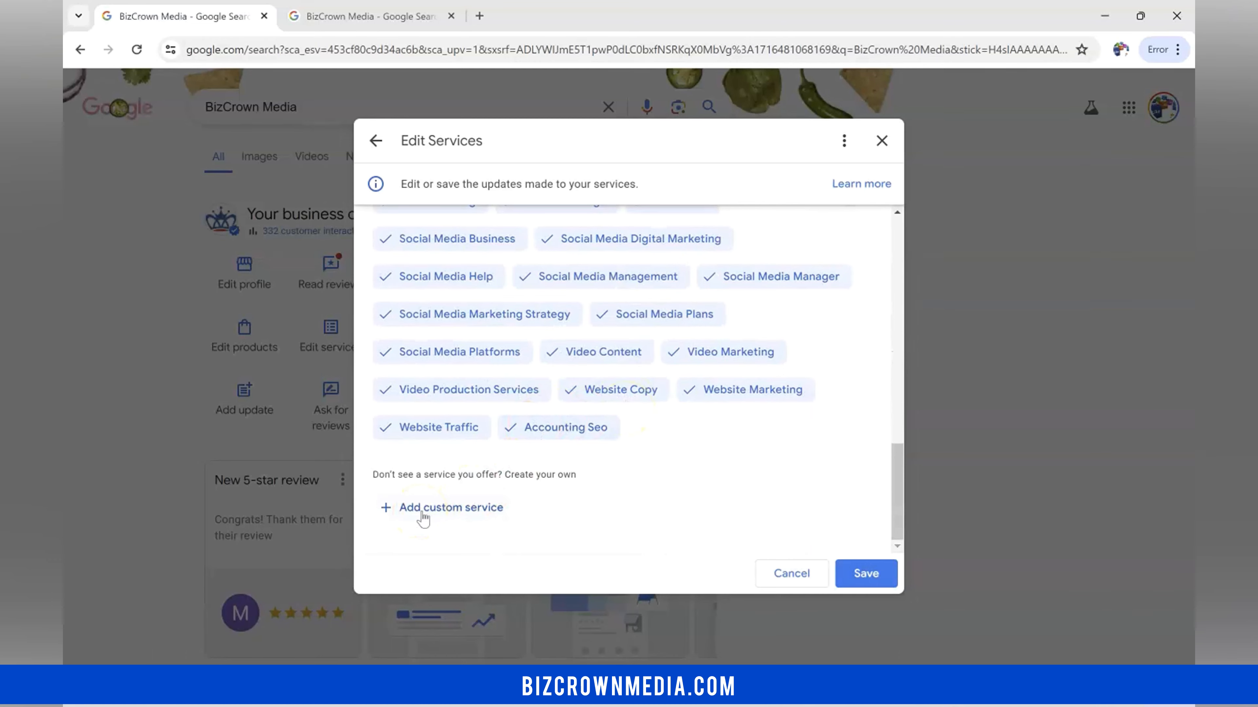
{"action": "scroll", "coordinate": [533, 471], "scroll_direction": "up", "scroll_amount": 10}
{"action": "scroll", "coordinate": [648, 458], "scroll_direction": "down", "scroll_amount": 10}
{"action": "scroll", "coordinate": [650, 461], "scroll_direction": "up", "scroll_amount": 2}
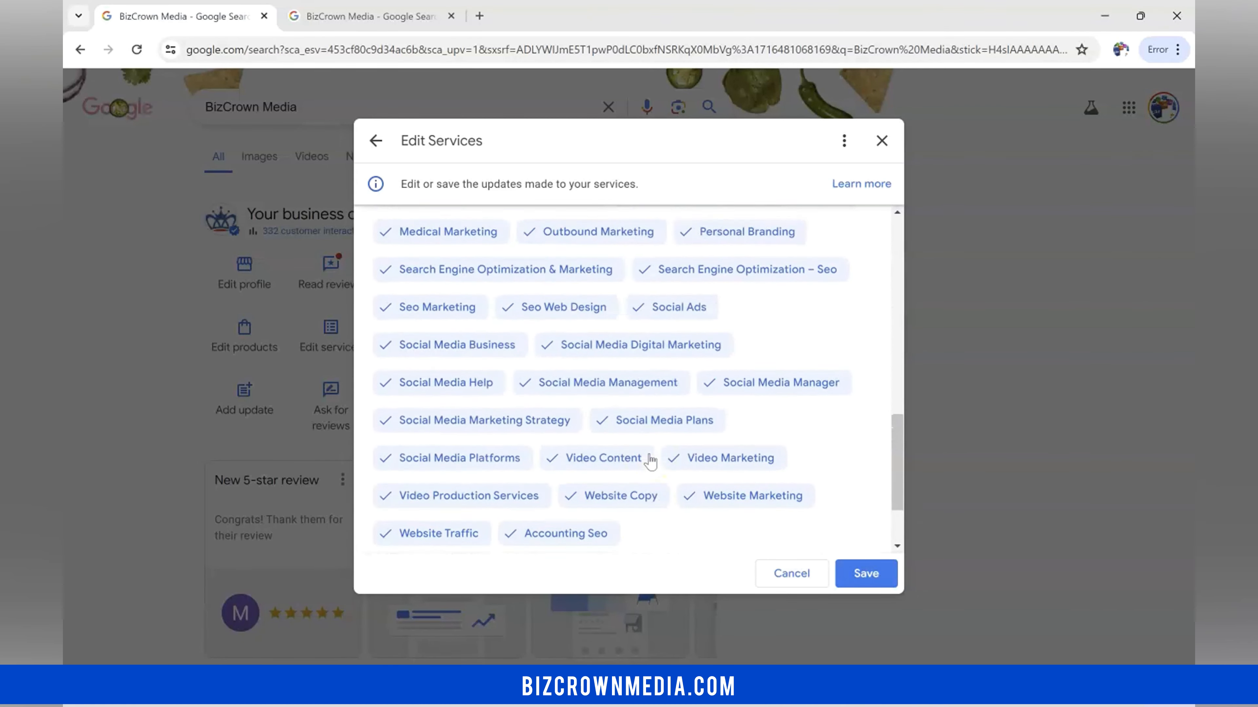
{"action": "scroll", "coordinate": [650, 461], "scroll_direction": "up", "scroll_amount": 10}
{"action": "scroll", "coordinate": [654, 272], "scroll_direction": "up", "scroll_amount": 4}
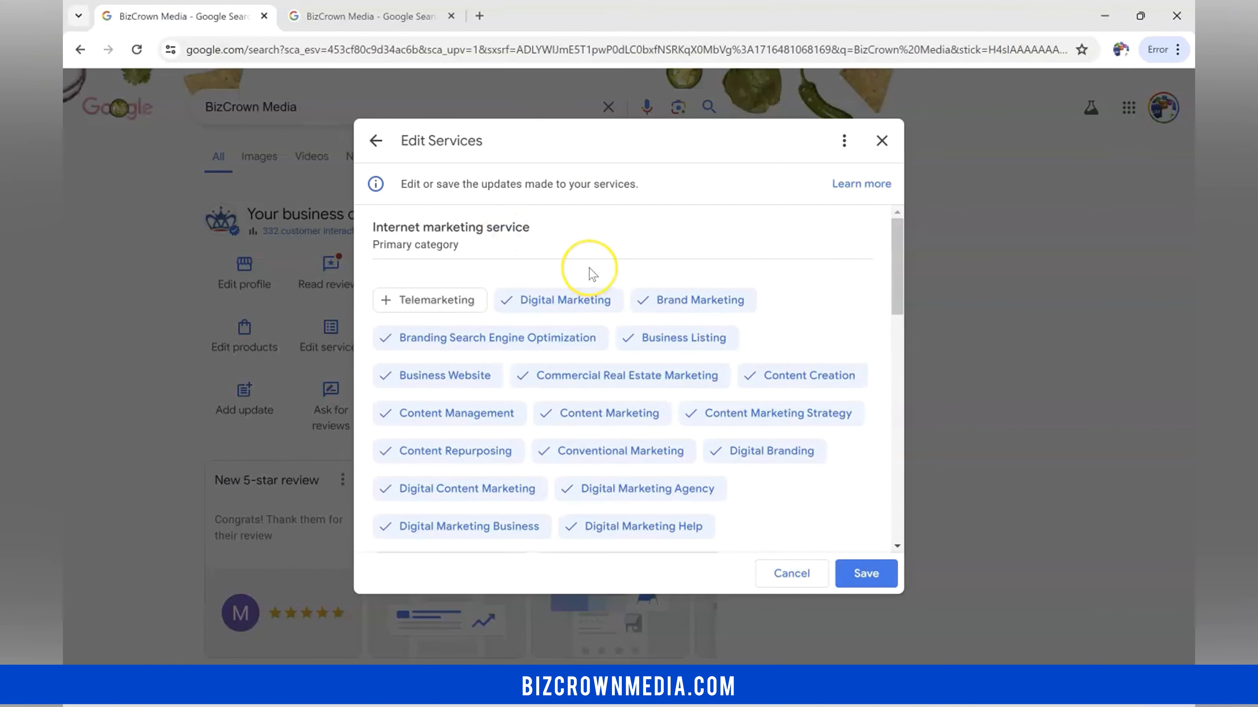
Add a blank custom service entry under the Internet marketing service category and remove it without naming it
{"action": "scroll", "coordinate": [592, 274], "scroll_direction": "down", "scroll_amount": 15}
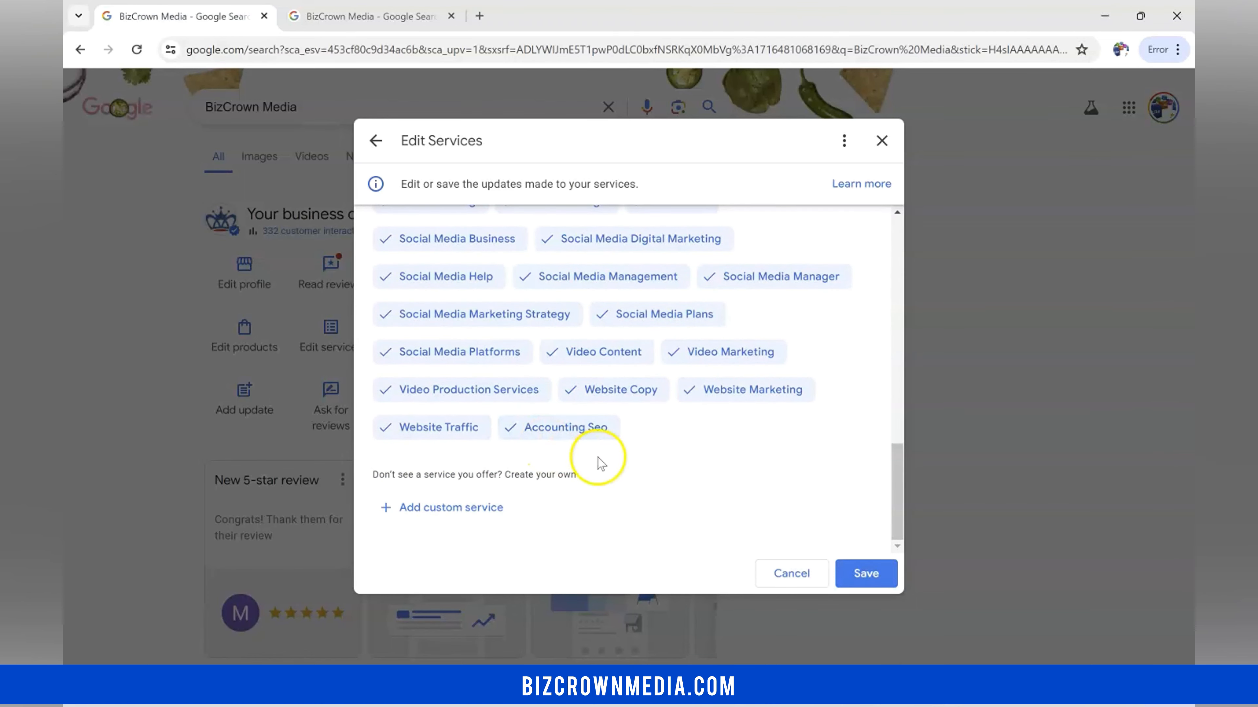
{"action": "left_click", "coordinate": [510, 509]}
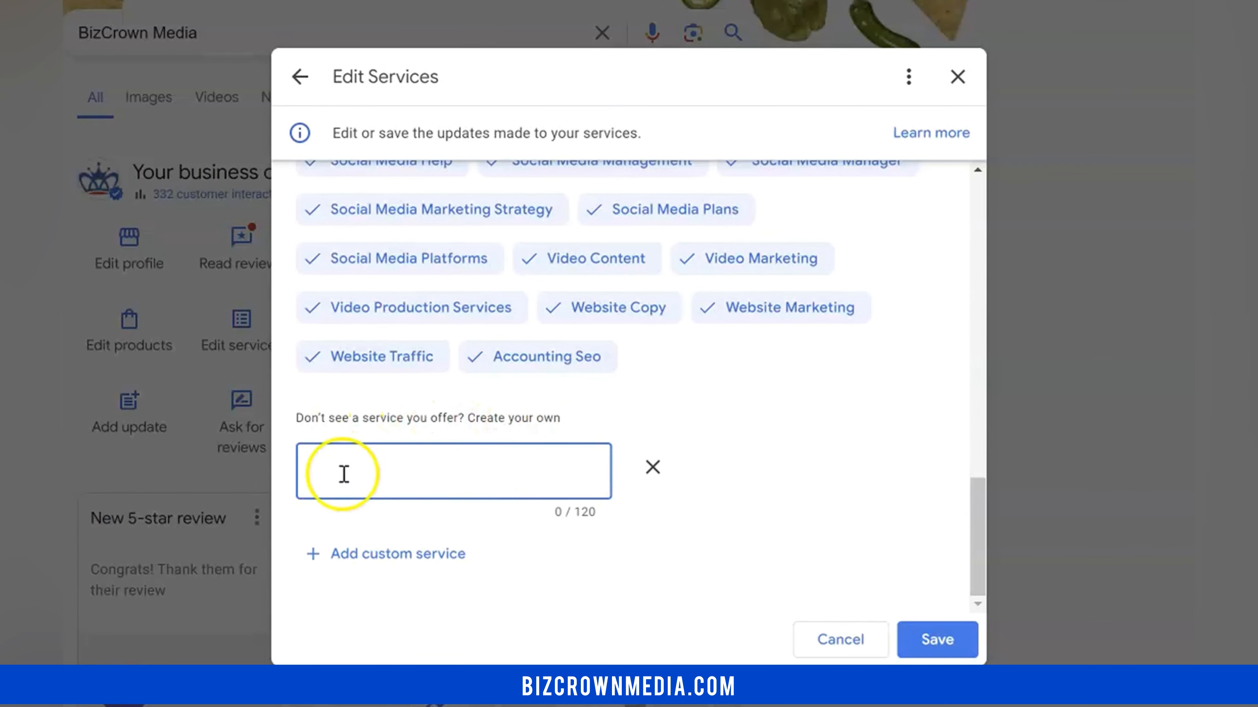
{"action": "left_click", "coordinate": [652, 467]}
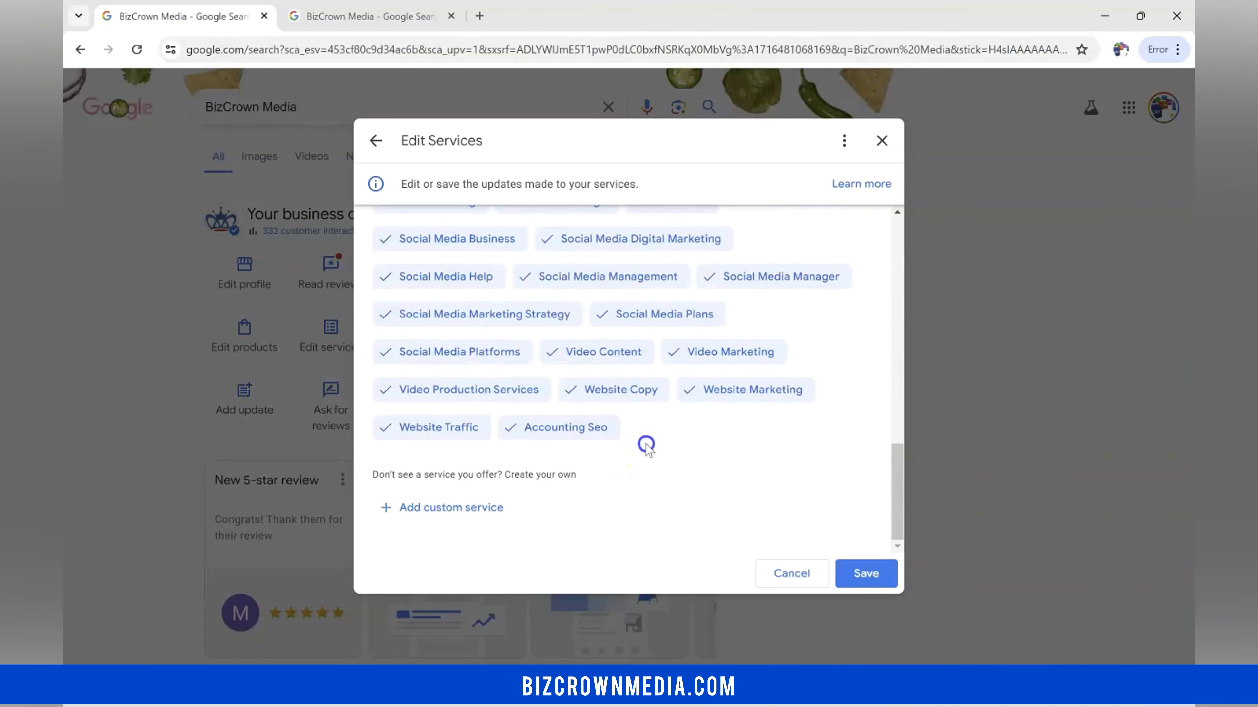
Try switching the Telemarketing and Digital Marketing services on and off, and cancel the service edits without saving
{"action": "scroll", "coordinate": [685, 486], "scroll_direction": "up", "scroll_amount": 10}
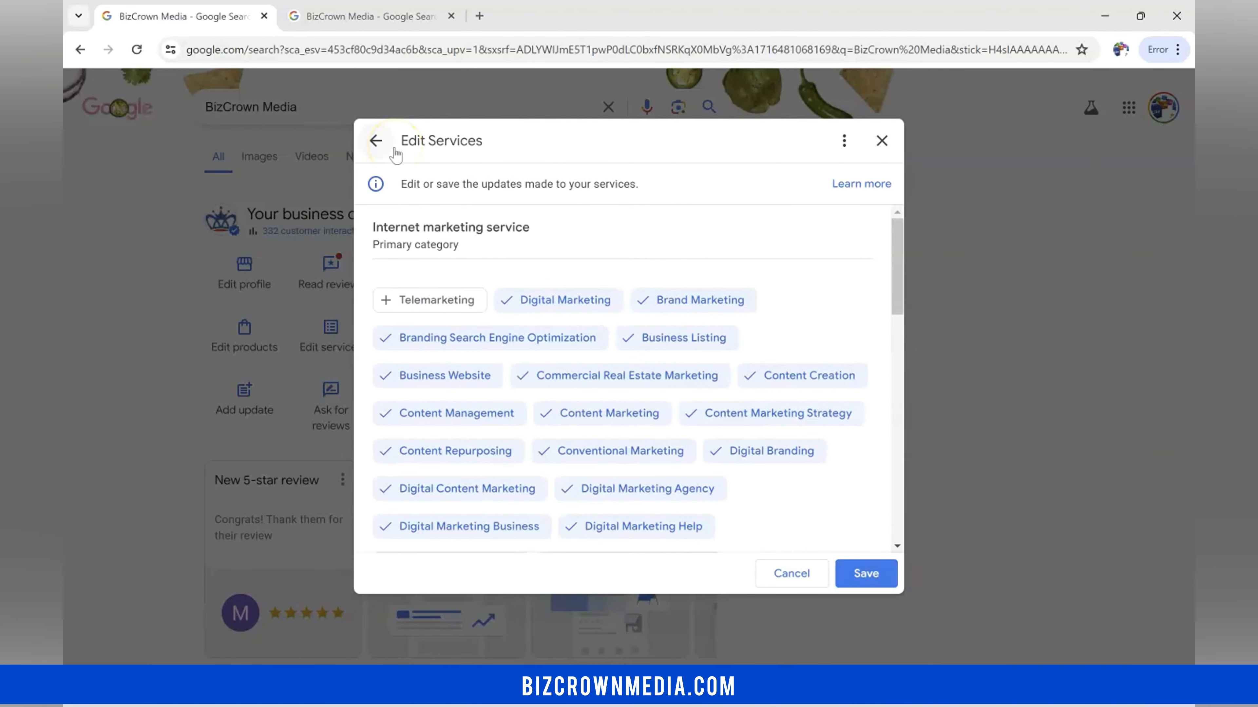
{"action": "left_click", "coordinate": [386, 302]}
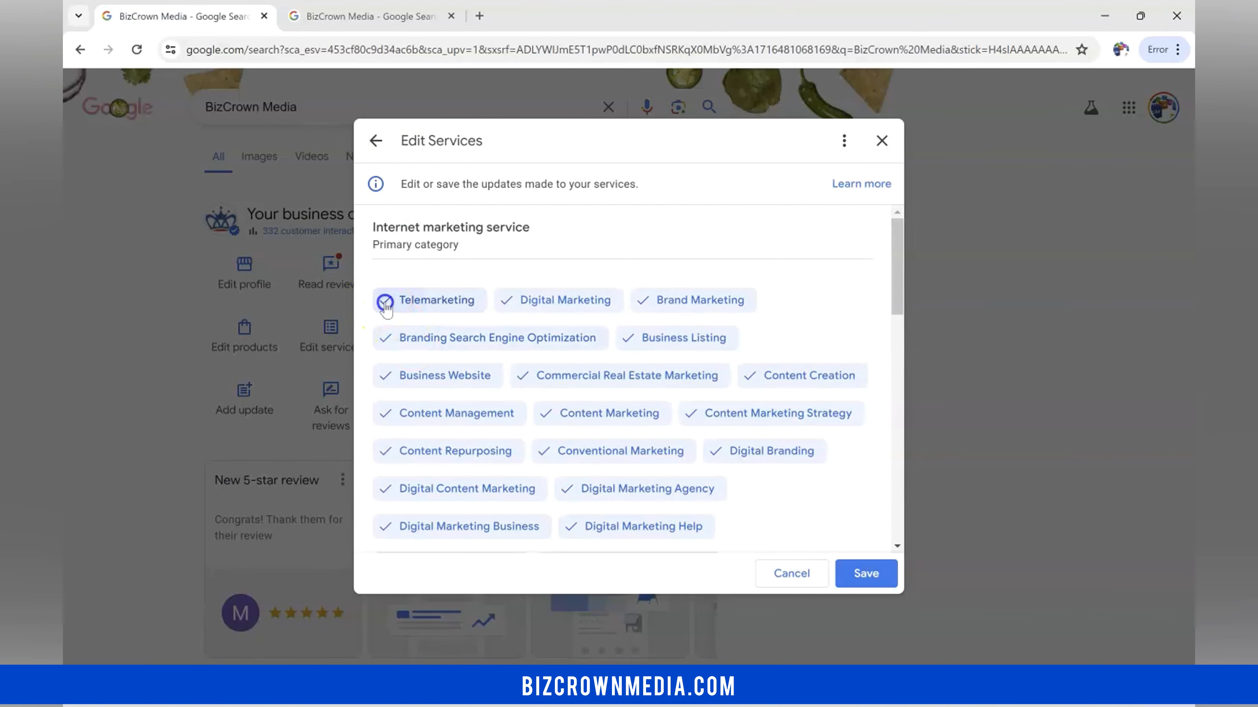
{"action": "left_click", "coordinate": [386, 303]}
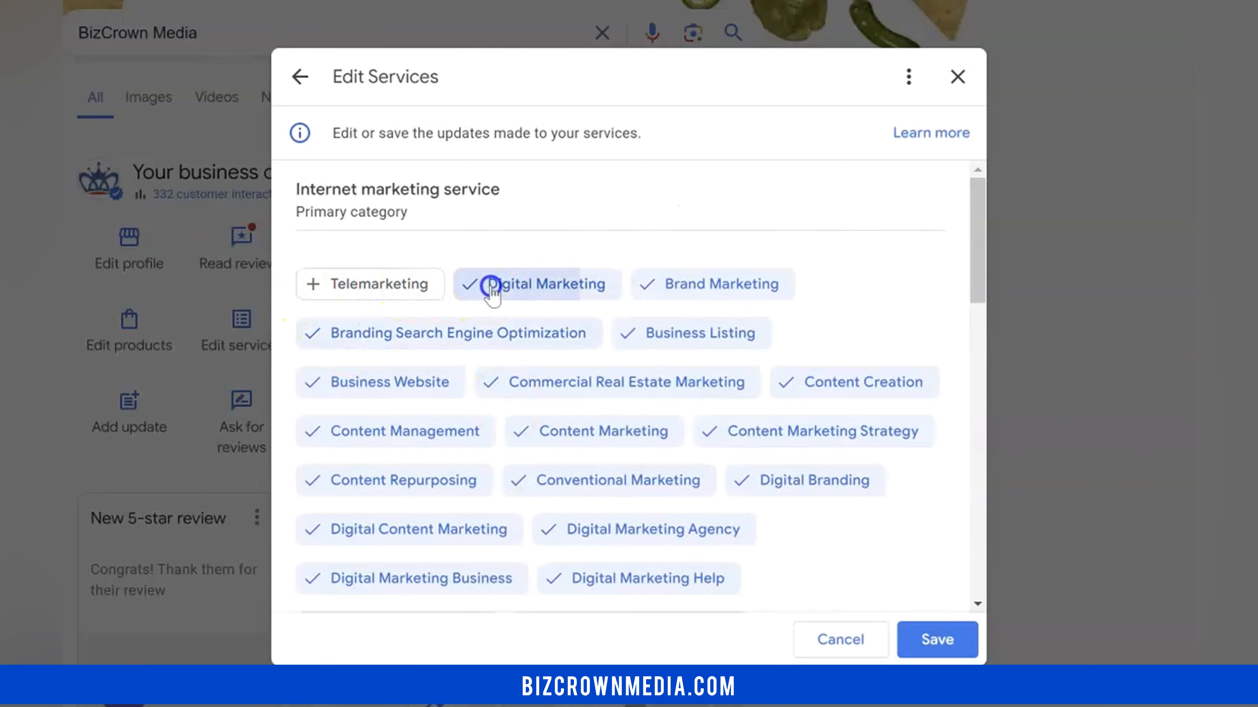
{"action": "left_click", "coordinate": [522, 299]}
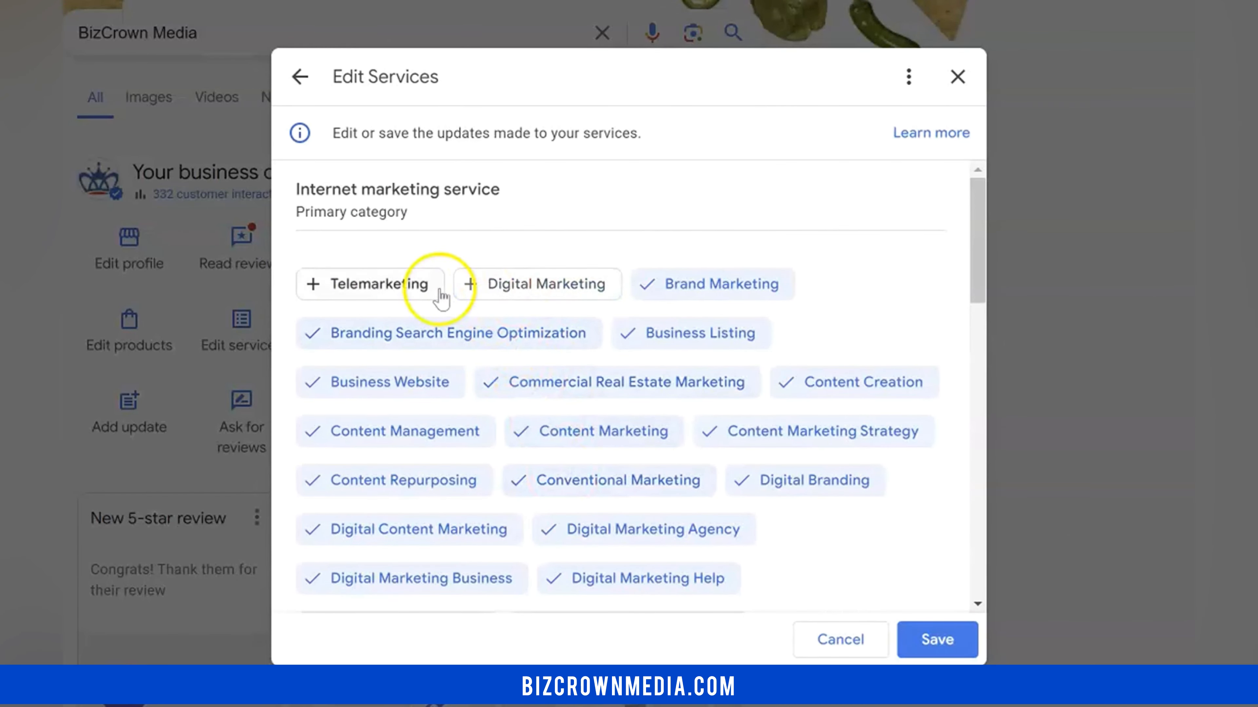
{"action": "left_click", "coordinate": [470, 292]}
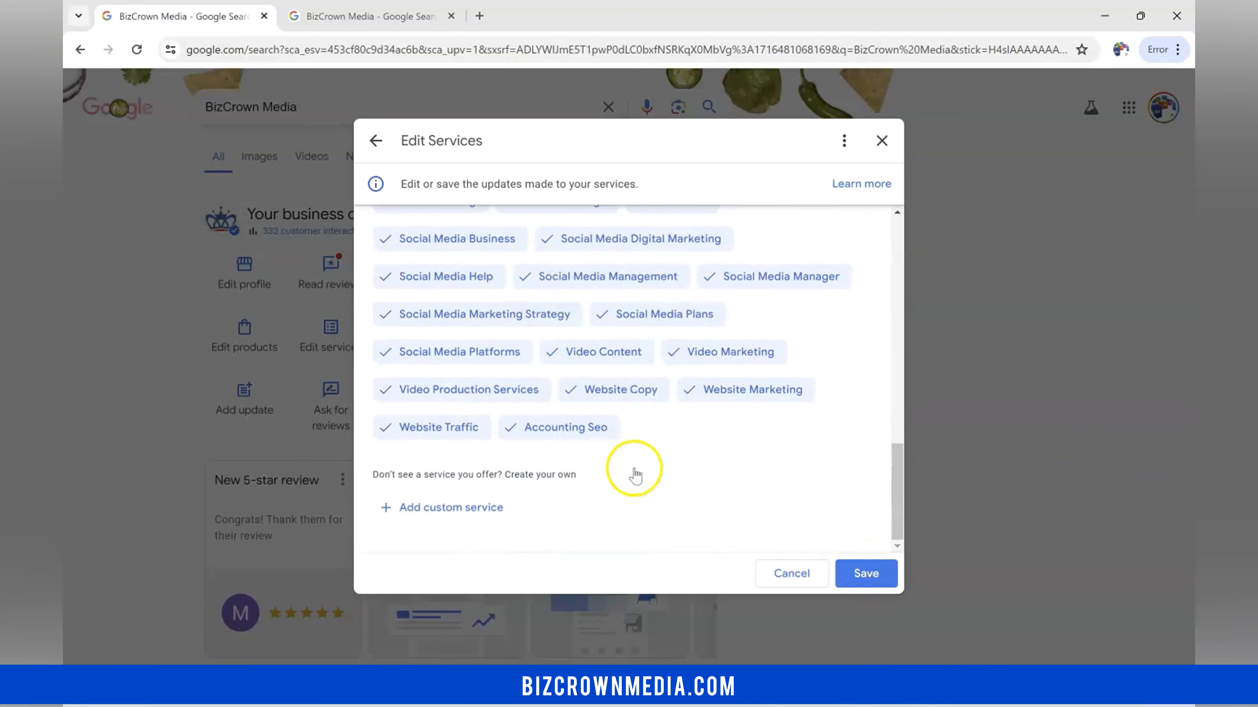
{"action": "left_click", "coordinate": [788, 575]}
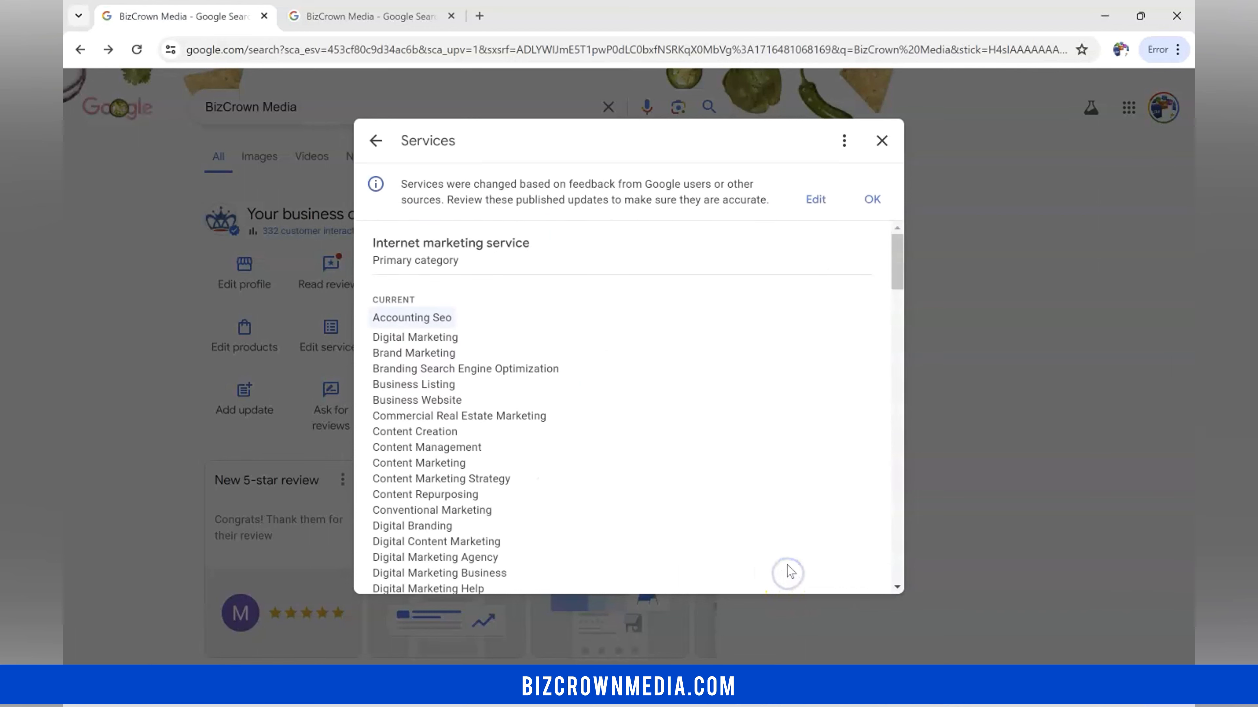
Leave the services list for the profile overview and open the profile's messages
{"action": "scroll", "coordinate": [512, 410], "scroll_direction": "down", "scroll_amount": 5}
{"action": "left_click", "coordinate": [377, 142]}
{"action": "left_click", "coordinate": [417, 267]}
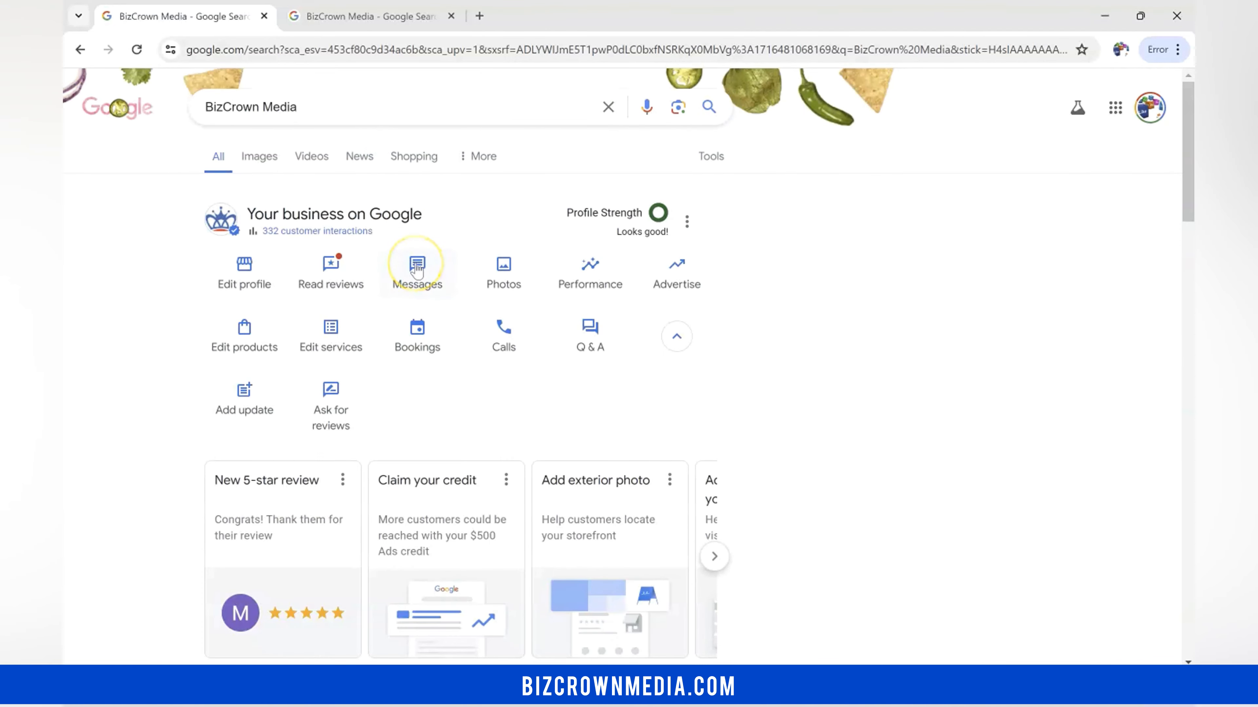